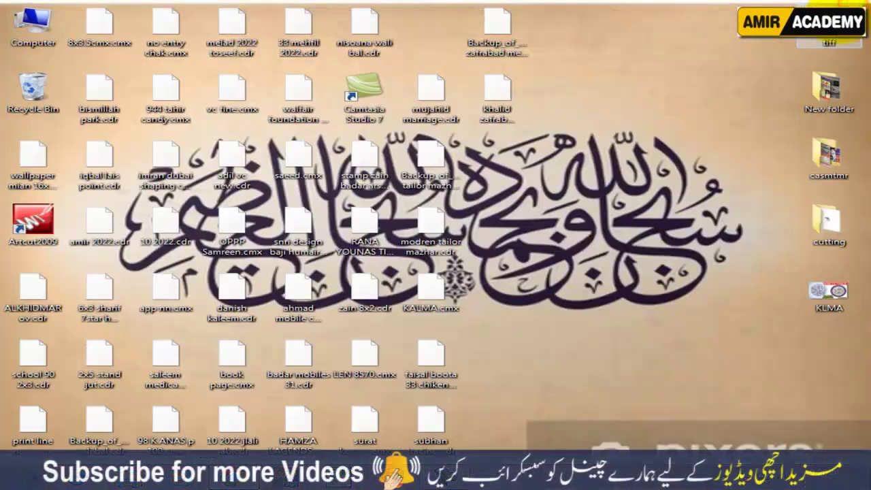
Refresh the desktop icons from the desktop's right-click menu
{"action": "right_click", "coordinate": [592, 111]}
{"action": "left_click", "coordinate": [616, 145]}
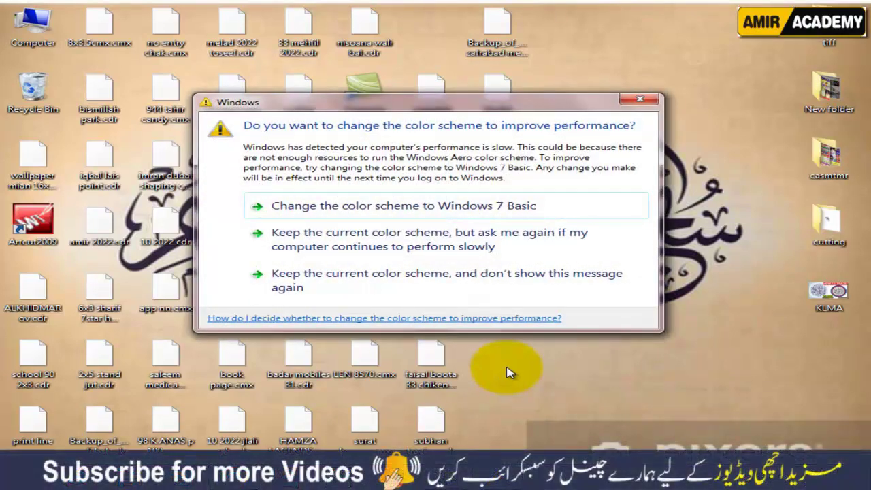
Drag the colour-scheme prompt to the lower-right corner, mostly off-screen
{"action": "left_click_drag", "start_coordinate": [541, 106], "coordinate": [817, 470]}
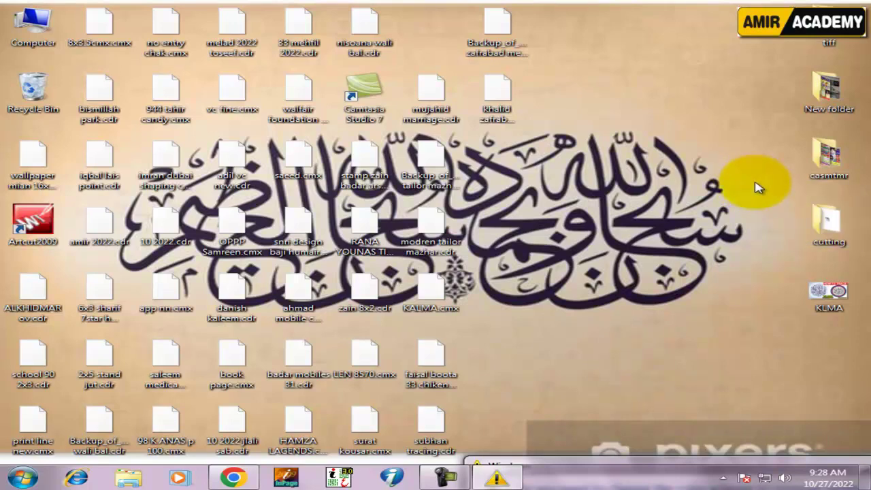
Open and close the casmtmr and cutting folders on the desktop
{"action": "double_click", "coordinate": [827, 155]}
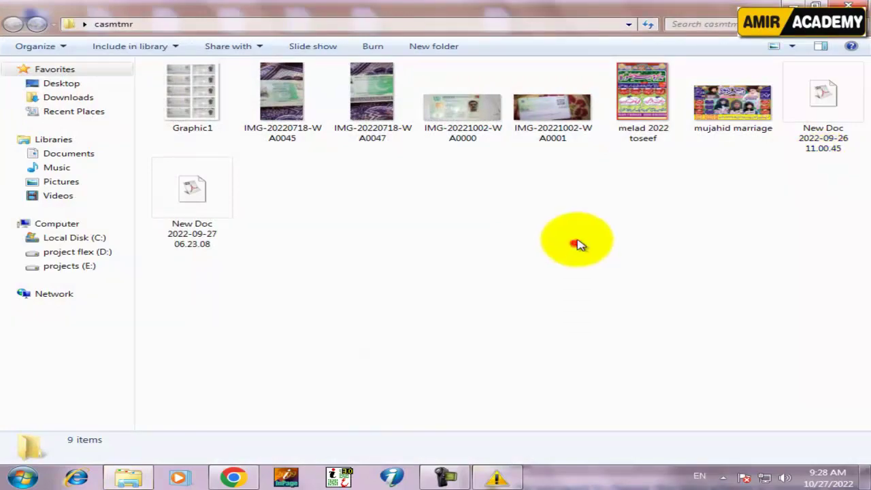
{"action": "left_click", "coordinate": [849, 6]}
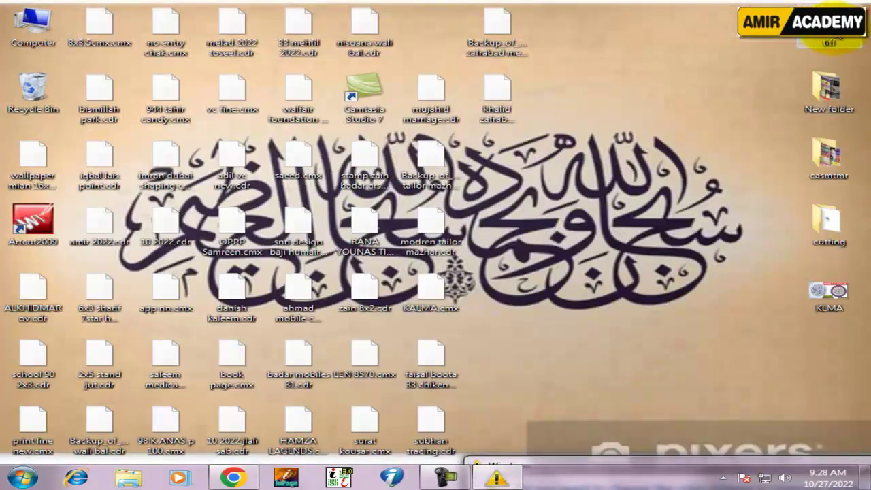
{"action": "double_click", "coordinate": [833, 219]}
{"action": "left_click", "coordinate": [853, 6]}
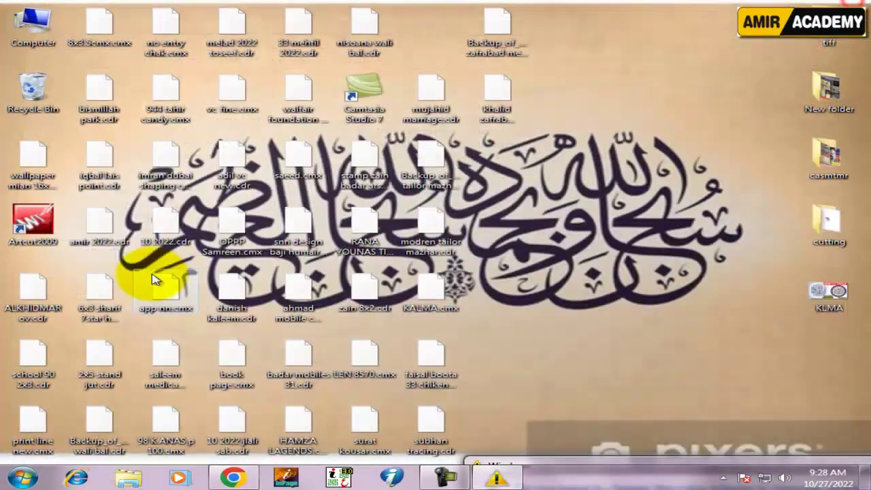
Browse Computer to project flex (D:) > Softwear > new software
{"action": "double_click", "coordinate": [37, 17]}
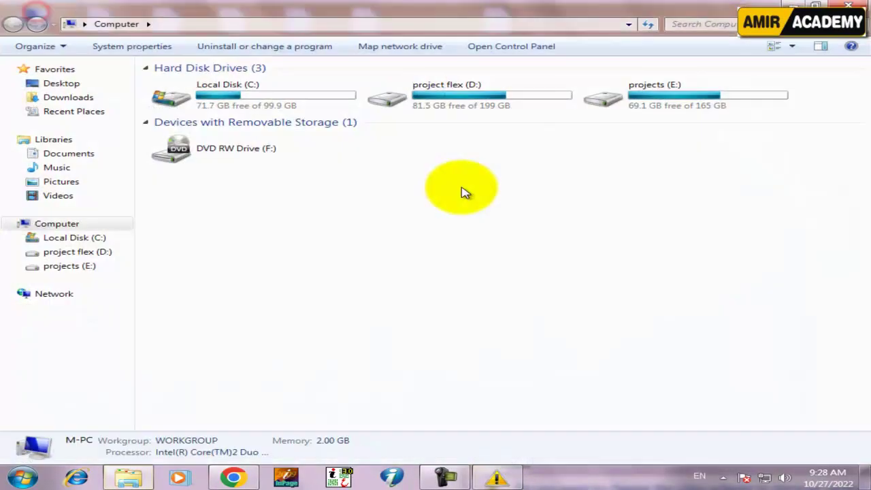
{"action": "double_click", "coordinate": [483, 95]}
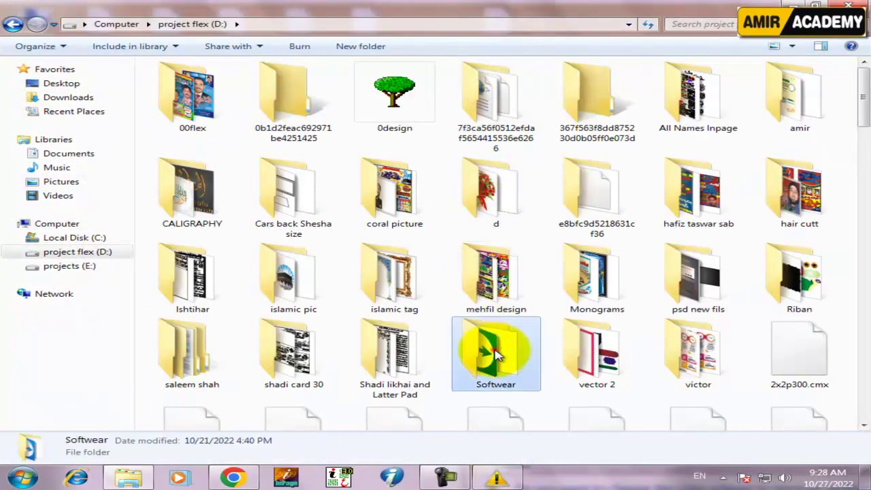
{"action": "double_click", "coordinate": [487, 351]}
{"action": "double_click", "coordinate": [380, 203]}
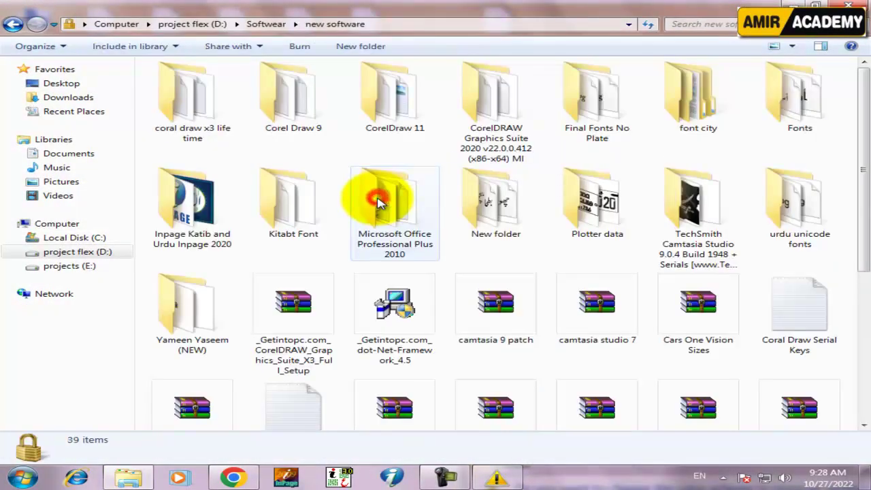
Copy the coral draw x3 life time ORG archive and open the desktop cutting folder
{"action": "left_click", "coordinate": [303, 315]}
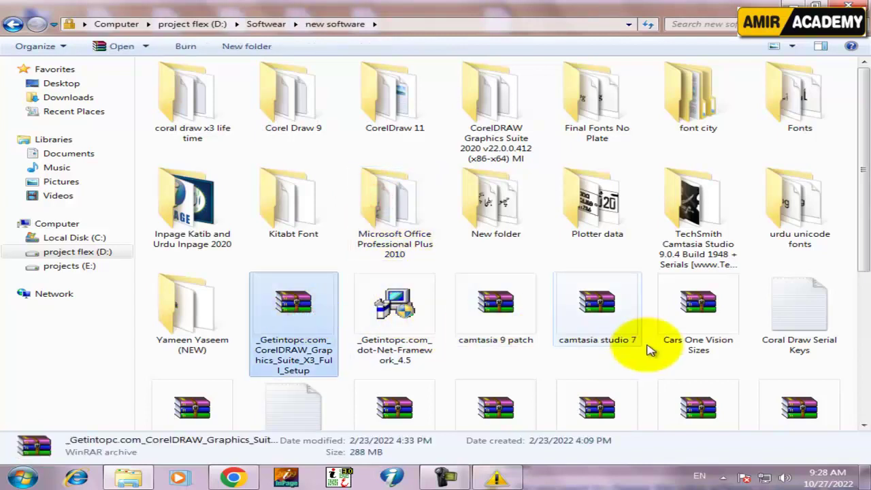
{"action": "left_click", "coordinate": [718, 329]}
{"action": "key", "text": "Right"}
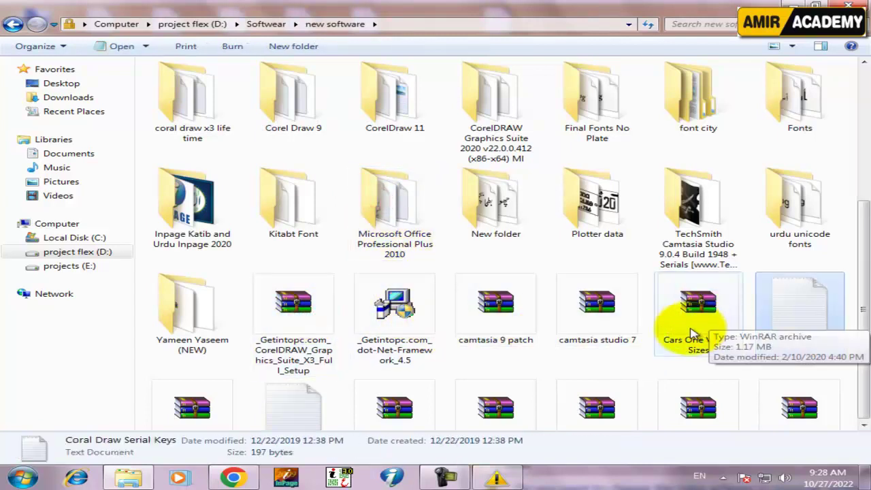
{"action": "key", "text": "Right"}
{"action": "scroll", "coordinate": [684, 334], "scroll_direction": "down", "scroll_amount": 3}
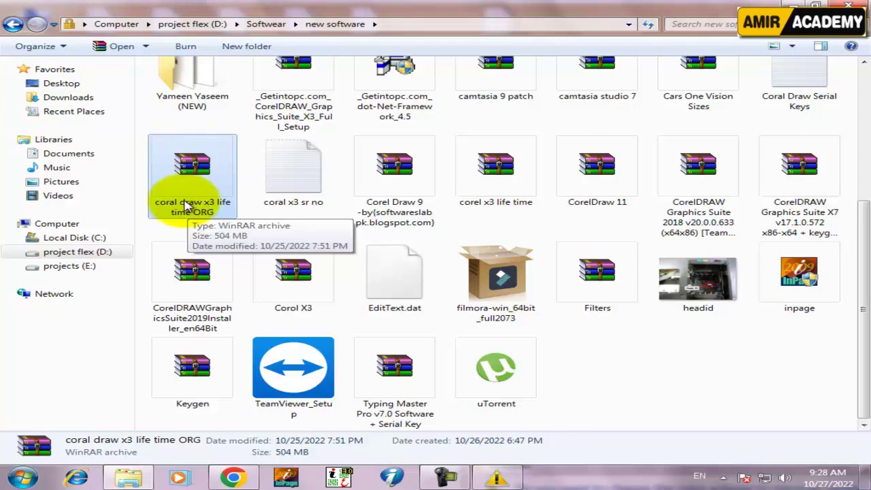
{"action": "right_click", "coordinate": [194, 173]}
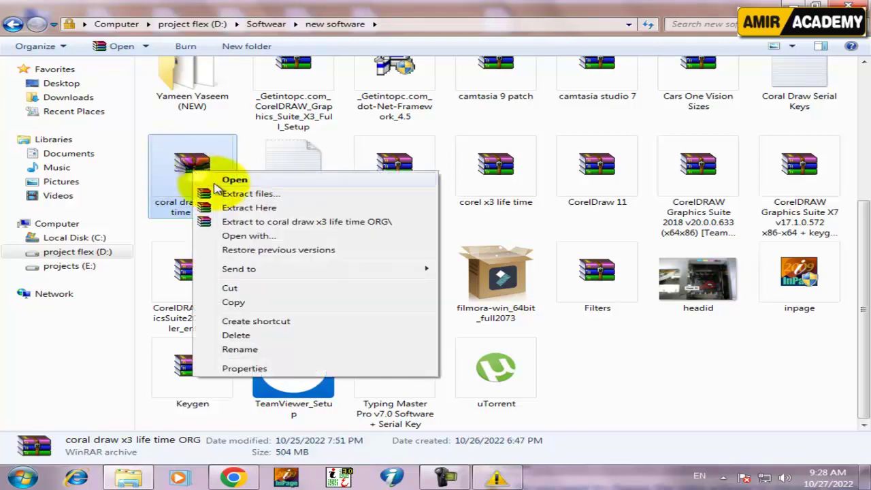
{"action": "left_click", "coordinate": [233, 300]}
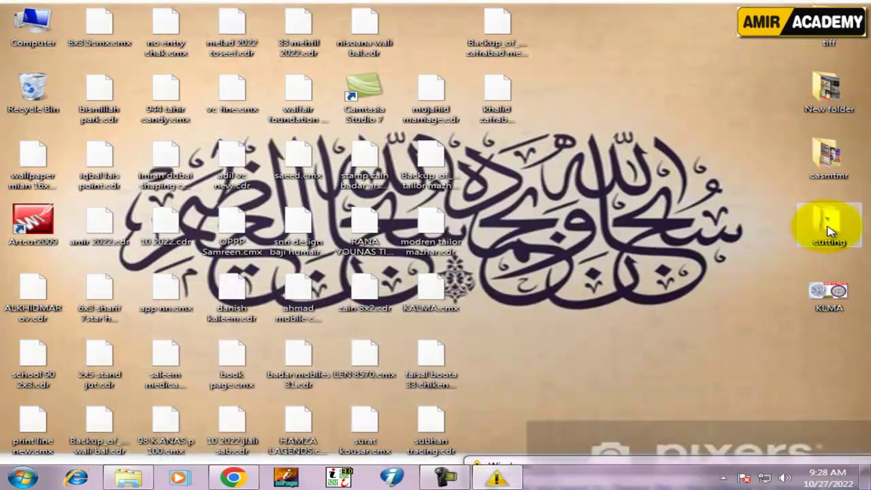
{"action": "double_click", "coordinate": [829, 221]}
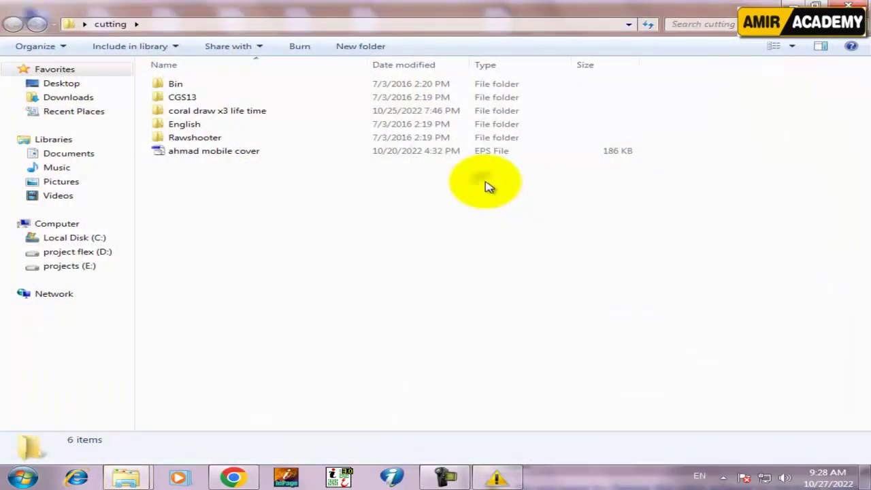
Paste the coral draw x3 archive into cutting and remove the six old items, Bin through ahmad mobile cover
{"action": "right_click", "coordinate": [488, 185]}
{"action": "left_click", "coordinate": [560, 271]}
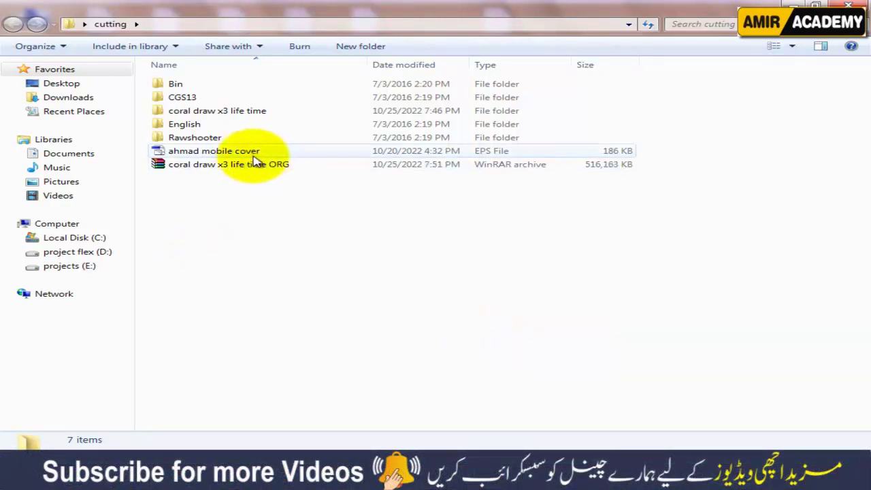
{"action": "left_click_drag", "start_coordinate": [142, 149], "coordinate": [184, 78]}
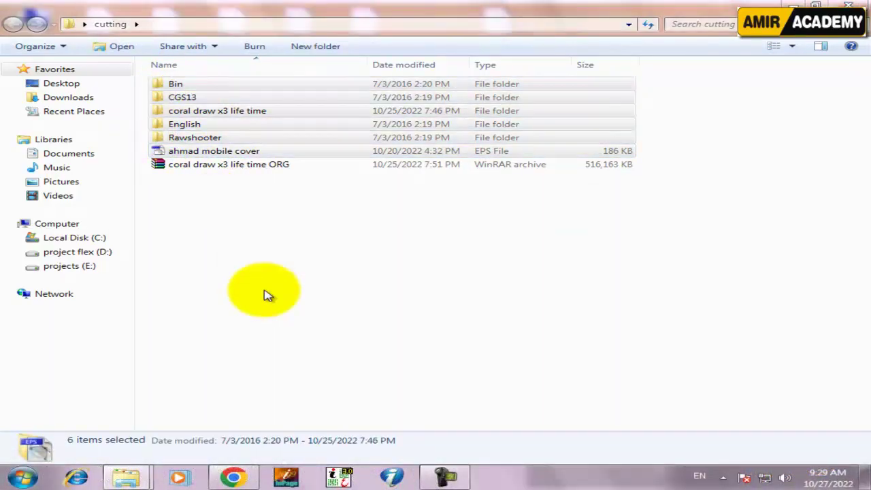
{"action": "right_click", "coordinate": [212, 134]}
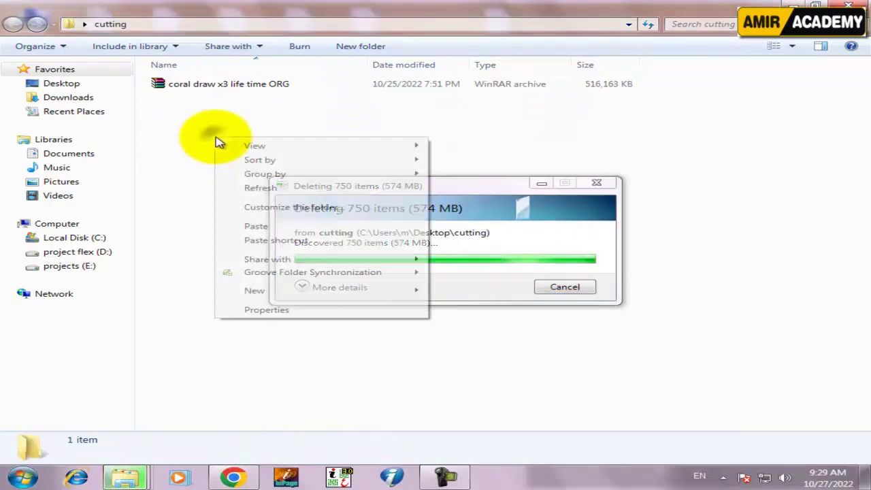
{"action": "left_click", "coordinate": [264, 191]}
Extract the coral draw x3 life time ORG archive here and refresh the listing
{"action": "left_click", "coordinate": [257, 84]}
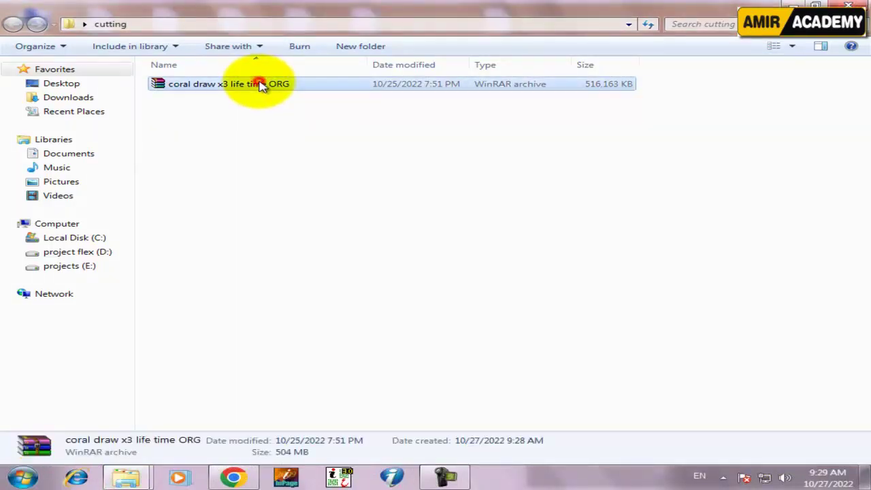
{"action": "right_click", "coordinate": [232, 85]}
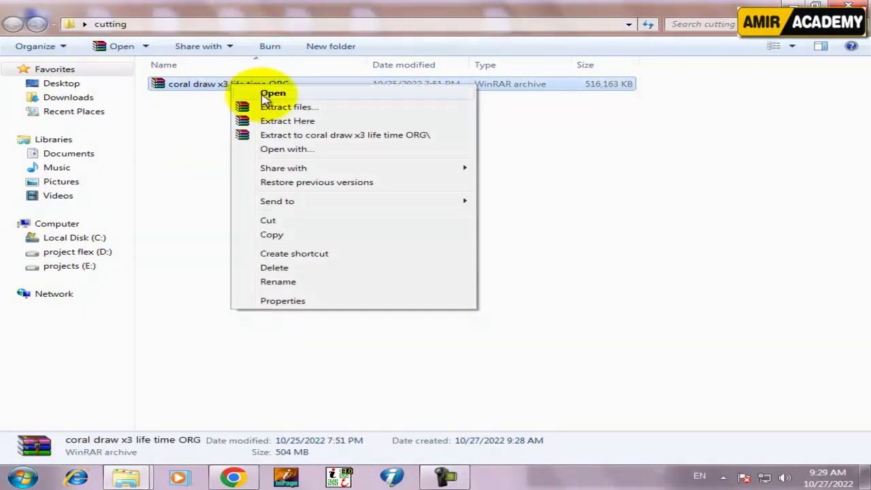
{"action": "left_click", "coordinate": [279, 126]}
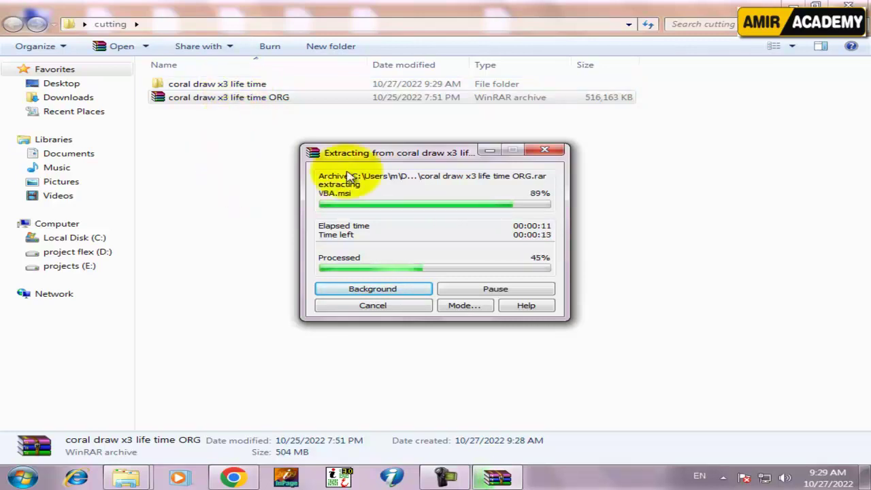
{"action": "left_click", "coordinate": [491, 153]}
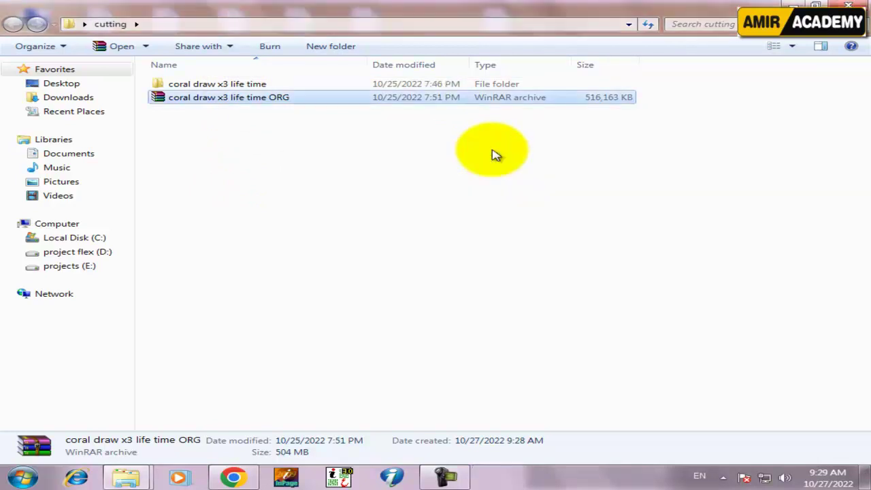
{"action": "right_click", "coordinate": [336, 159]}
{"action": "left_click", "coordinate": [390, 204]}
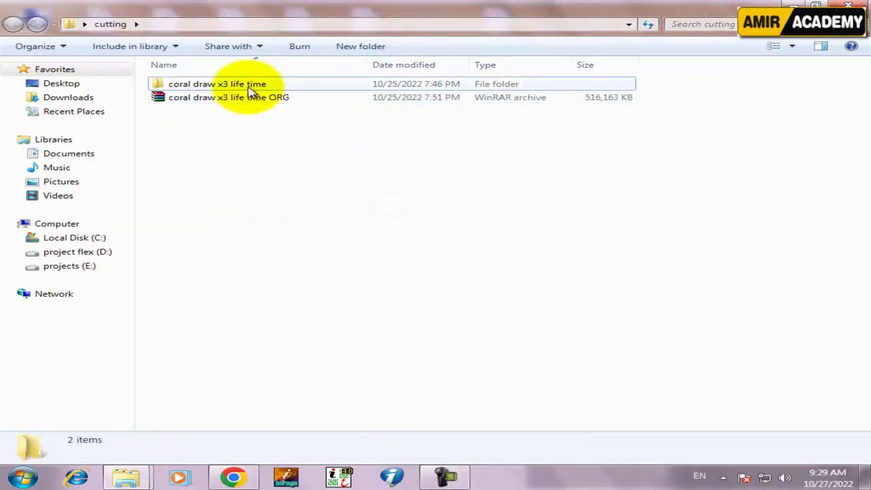
Open the coral draw x3 life time folder and its sr no text file
{"action": "left_click", "coordinate": [441, 478]}
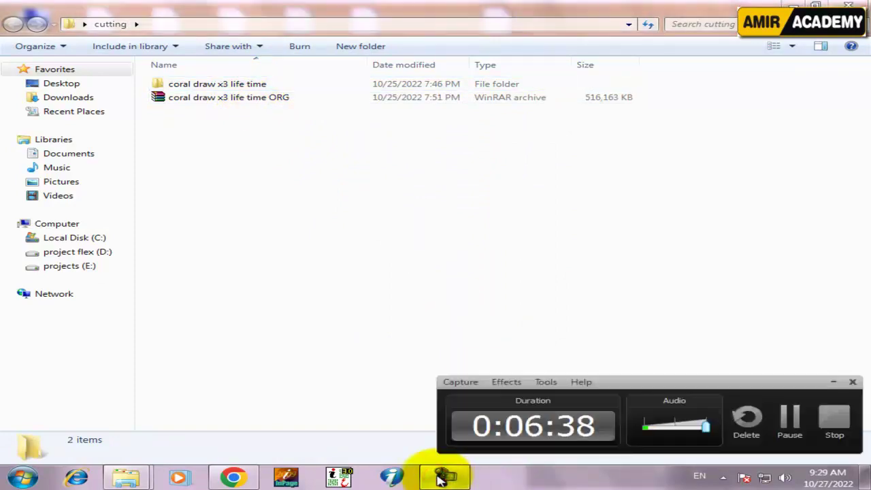
{"action": "left_click", "coordinate": [441, 478]}
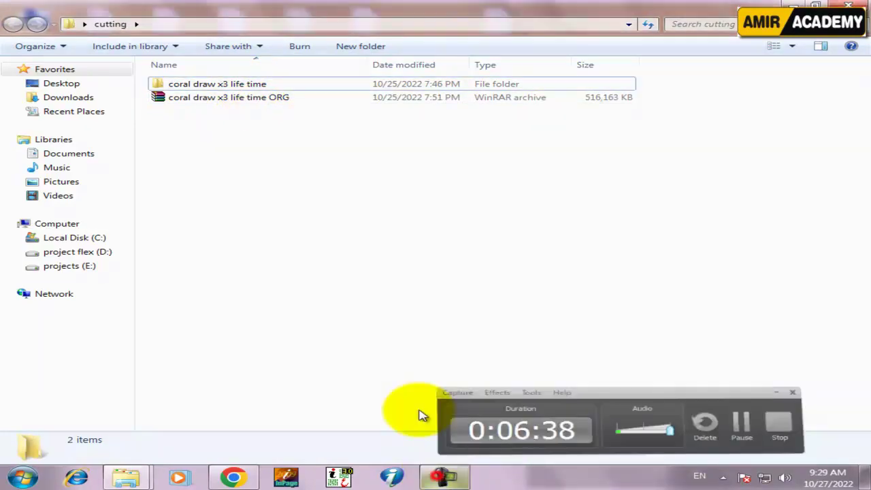
{"action": "double_click", "coordinate": [233, 85]}
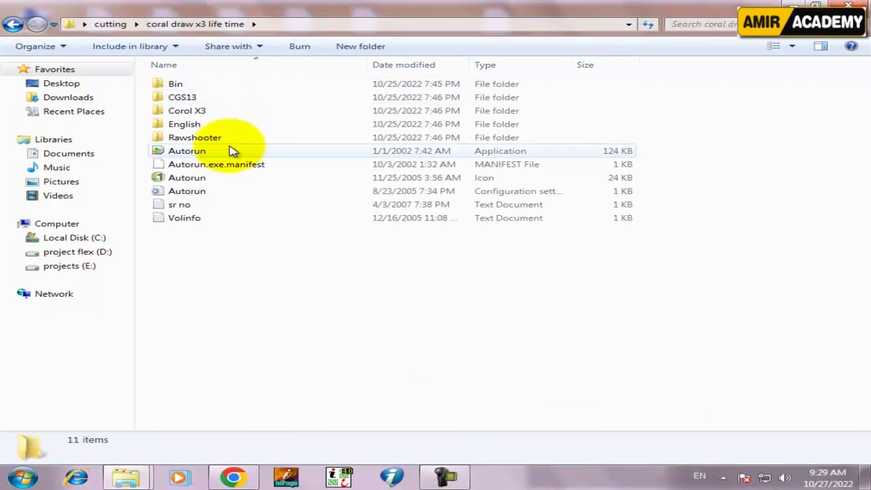
{"action": "double_click", "coordinate": [204, 207]}
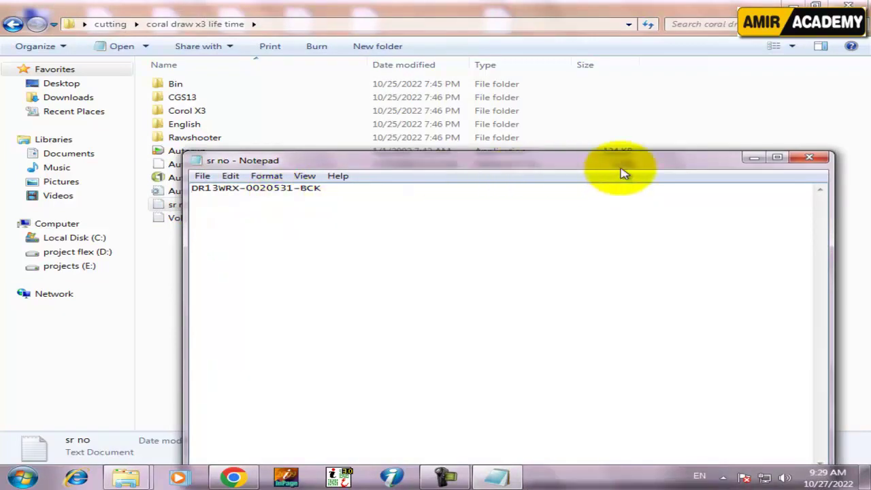
{"action": "left_click_drag", "start_coordinate": [657, 163], "coordinate": [665, 254]}
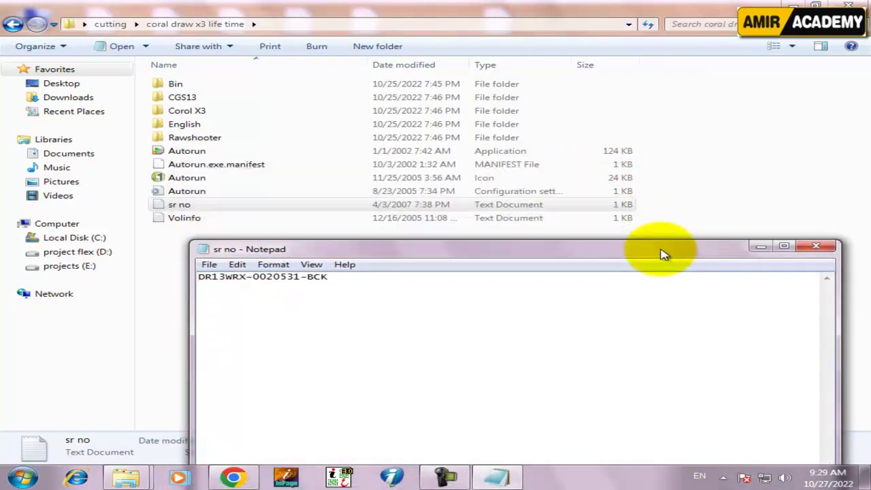
Switch the file list to large icons and launch the Autorun application
{"action": "left_click", "coordinate": [203, 151]}
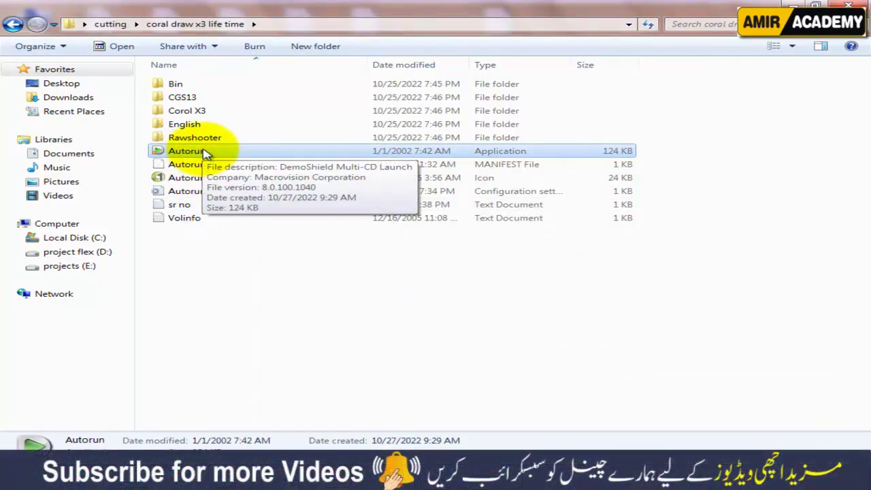
{"action": "left_click", "coordinate": [773, 47]}
{"action": "left_click", "coordinate": [774, 47]}
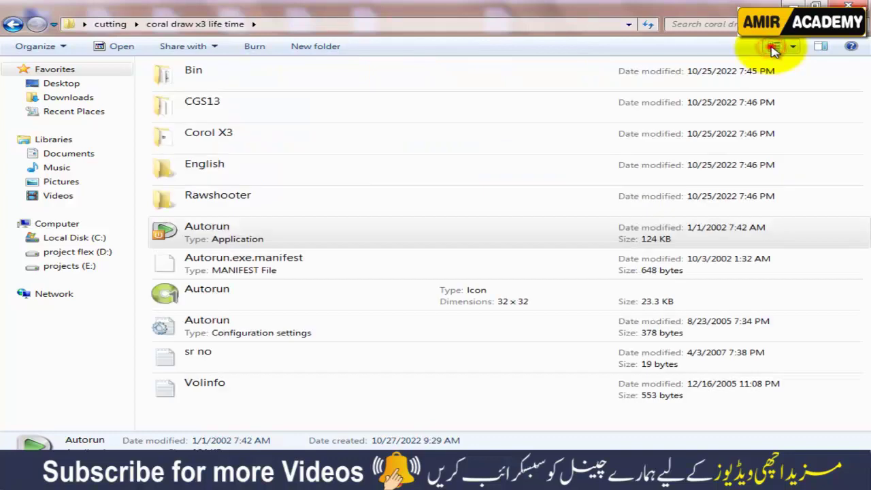
{"action": "left_click", "coordinate": [773, 47]}
{"action": "left_click", "coordinate": [574, 245]}
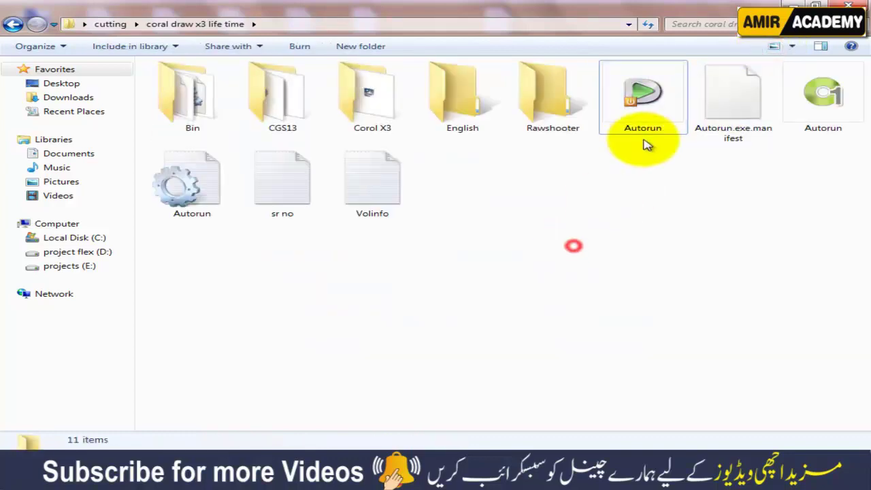
{"action": "double_click", "coordinate": [656, 105]}
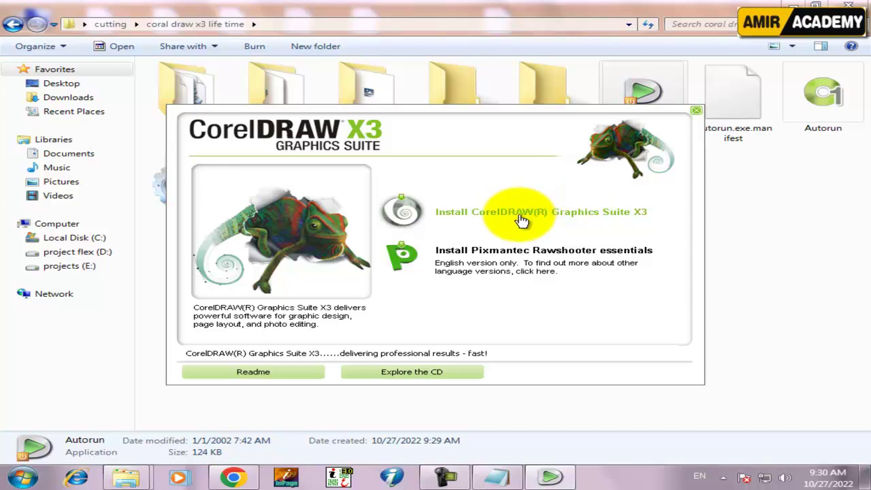
Install CorelDRAW Graphics Suite X3 in English (United States) and accept the licence terms
{"action": "left_click", "coordinate": [566, 217]}
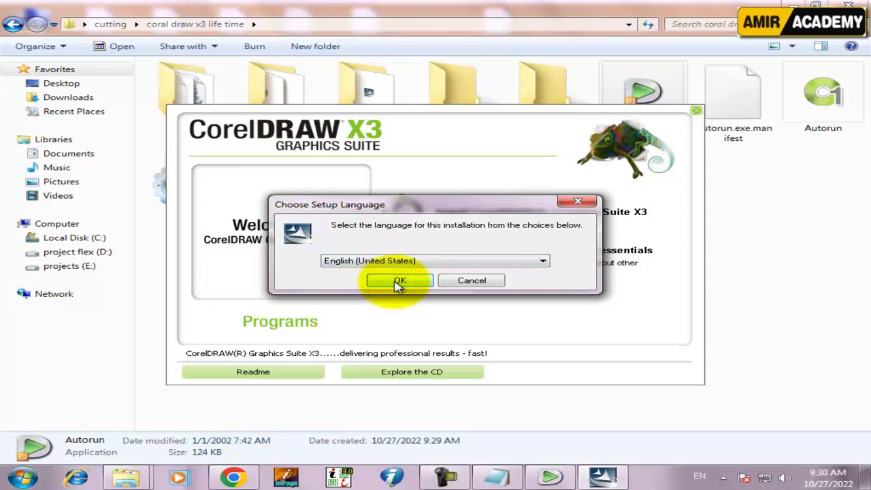
{"action": "left_click", "coordinate": [399, 282]}
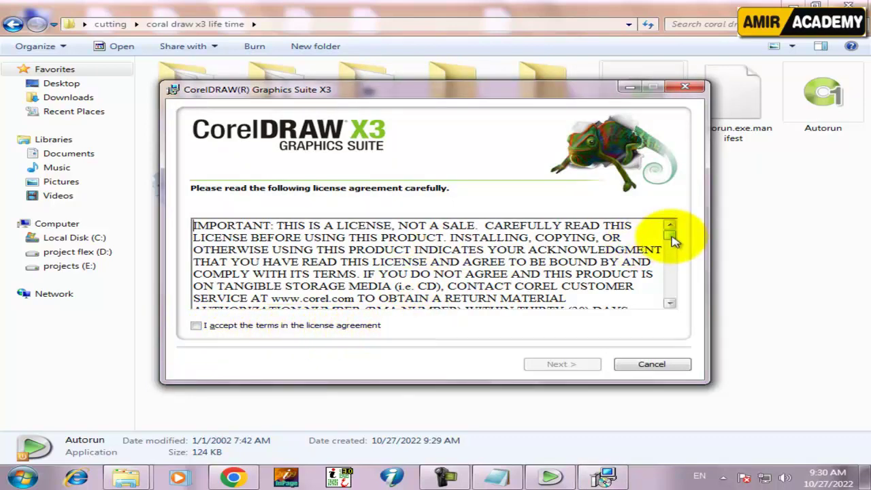
{"action": "mouse_move", "coordinate": [671, 239]}
{"action": "left_mouse_down"}
{"action": "mouse_move", "coordinate": [668, 299]}
{"action": "mouse_move", "coordinate": [671, 229]}
{"action": "left_mouse_up"}
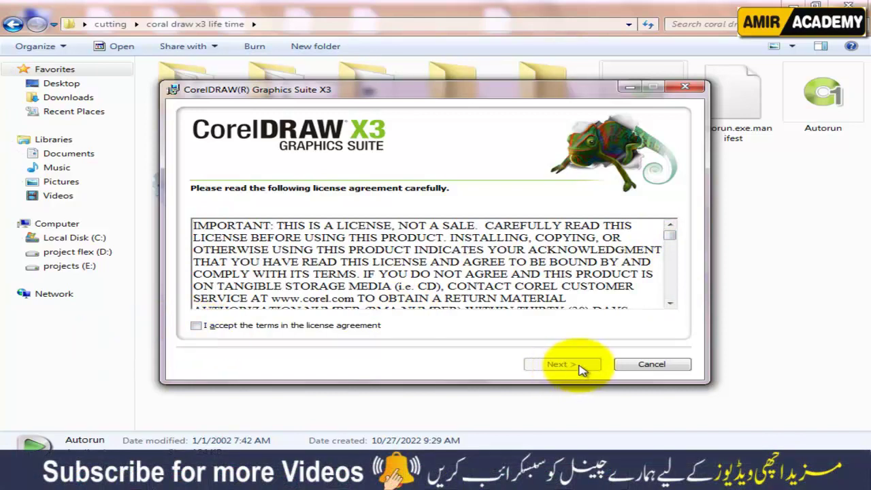
{"action": "left_click", "coordinate": [196, 327]}
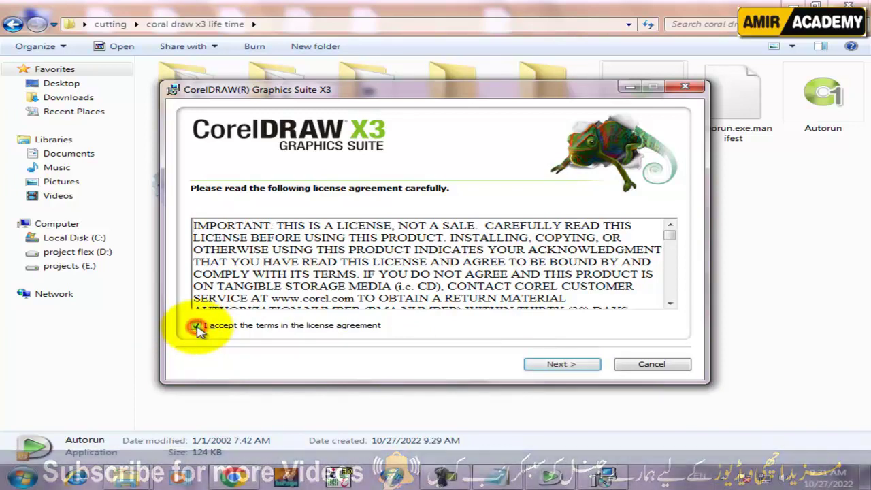
{"action": "left_click", "coordinate": [562, 365]}
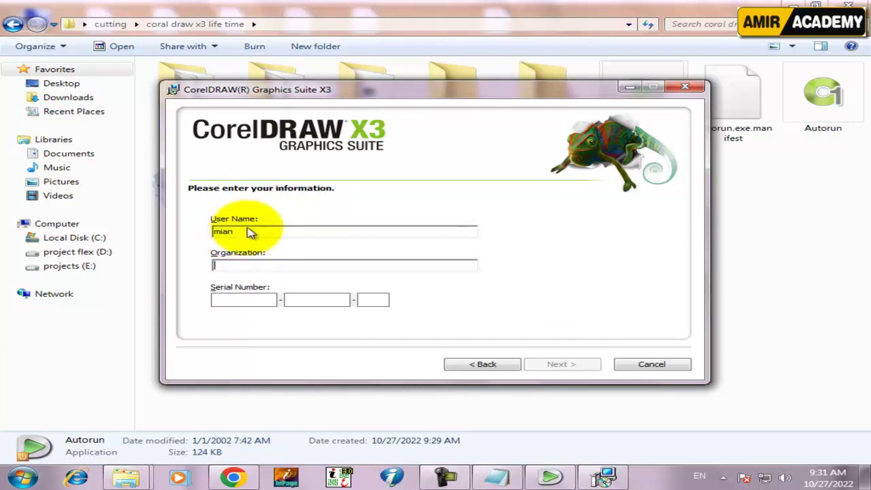
Enter the user's name and arrange the setup dialog beside the serial-number notepad
{"action": "left_click", "coordinate": [298, 230]}
{"action": "type", "text": "amir add"}
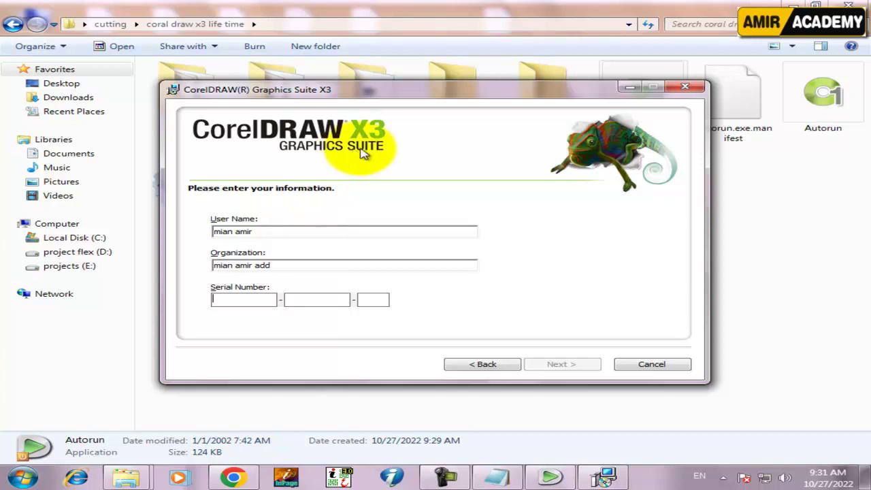
{"action": "left_click", "coordinate": [499, 477]}
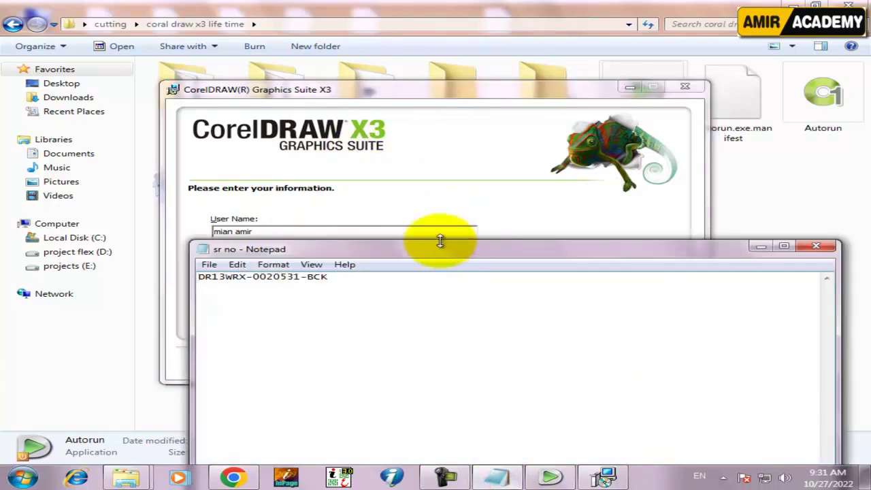
{"action": "left_click_drag", "start_coordinate": [447, 249], "coordinate": [477, 285]}
{"action": "left_click", "coordinate": [565, 93]}
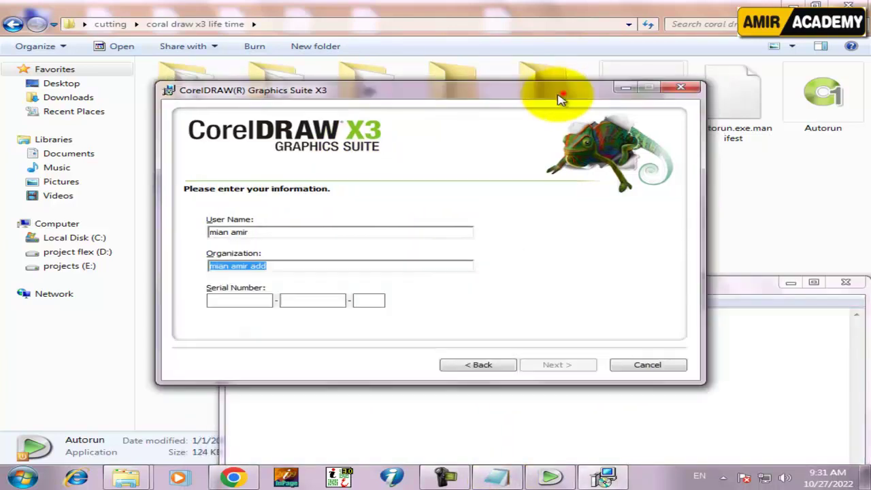
{"action": "left_click_drag", "start_coordinate": [565, 93], "coordinate": [446, 29]}
{"action": "left_click_drag", "start_coordinate": [684, 281], "coordinate": [810, 212]}
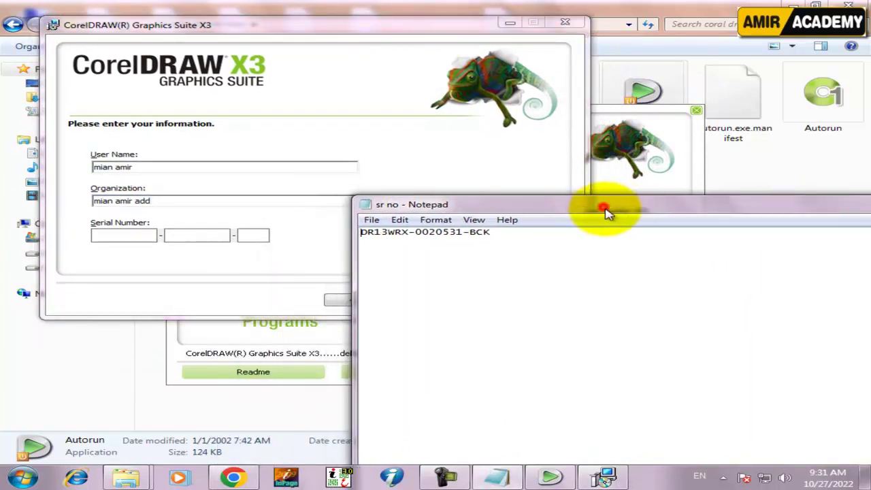
{"action": "left_click_drag", "start_coordinate": [607, 212], "coordinate": [654, 339]}
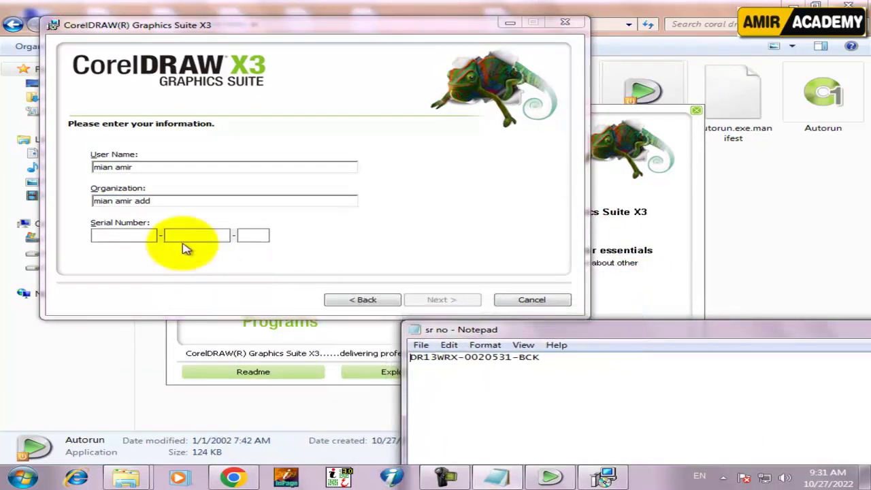
Type the serial number from the notepad, minimize Notepad and recentre the setup dialog
{"action": "left_click", "coordinate": [169, 235]}
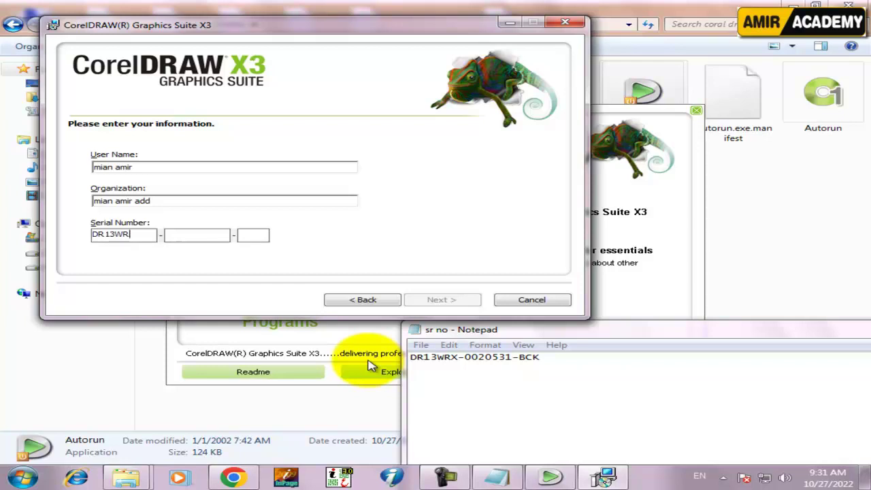
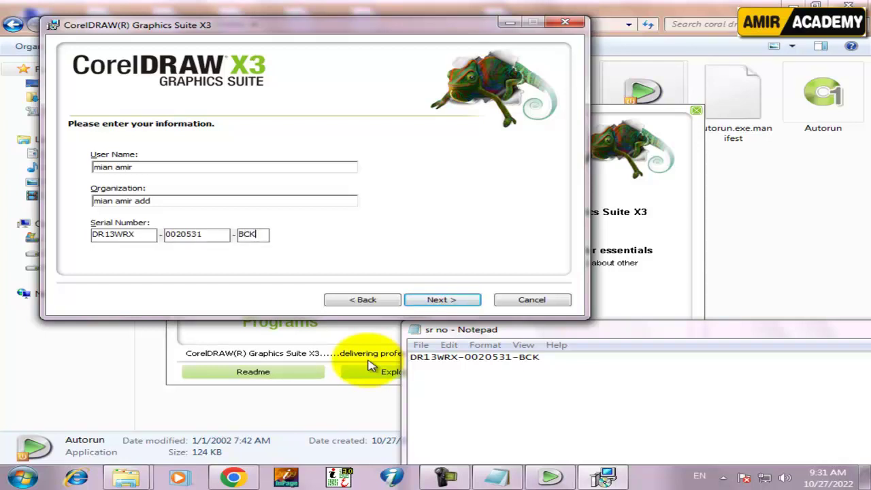
{"action": "left_click_drag", "start_coordinate": [768, 331], "coordinate": [577, 239]}
{"action": "left_click", "coordinate": [783, 235]}
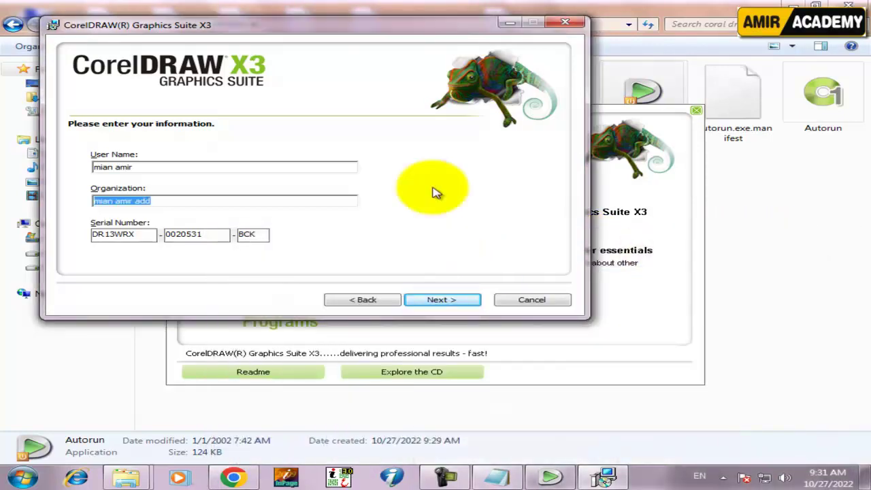
{"action": "left_click_drag", "start_coordinate": [371, 28], "coordinate": [486, 90]}
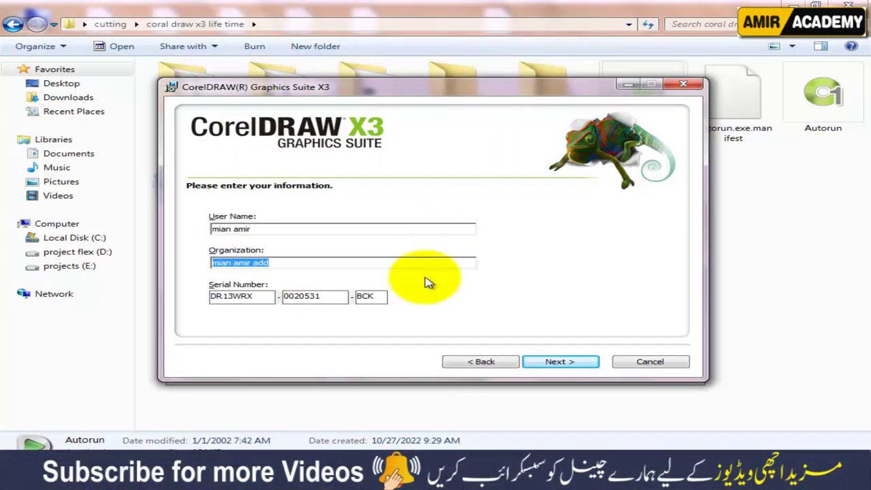
Untick and re-tick PHOTO-PAINT X3 and CAPTURE X3, keeping all three applications selected
{"action": "left_click", "coordinate": [567, 365]}
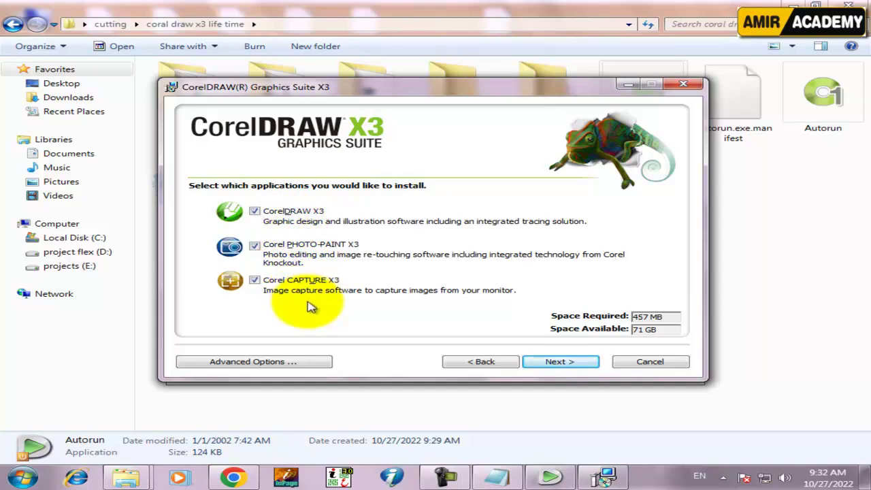
{"action": "left_click", "coordinate": [254, 245]}
{"action": "left_click", "coordinate": [254, 280]}
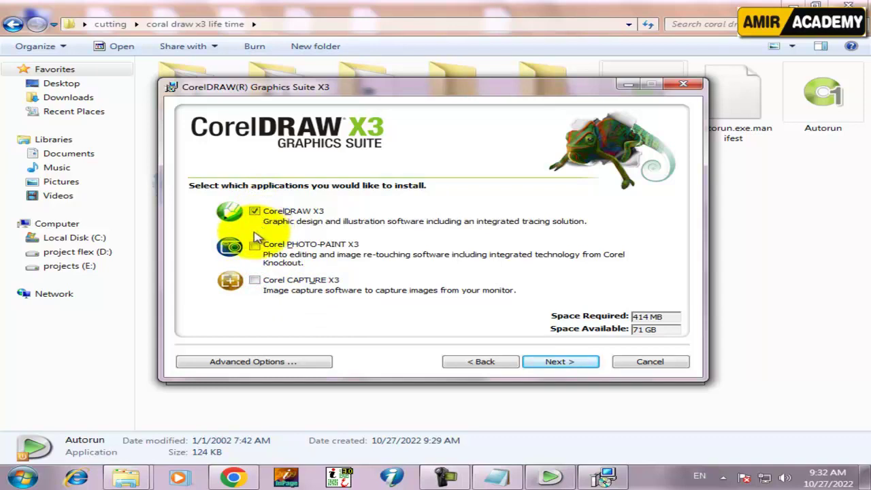
{"action": "left_click", "coordinate": [255, 246]}
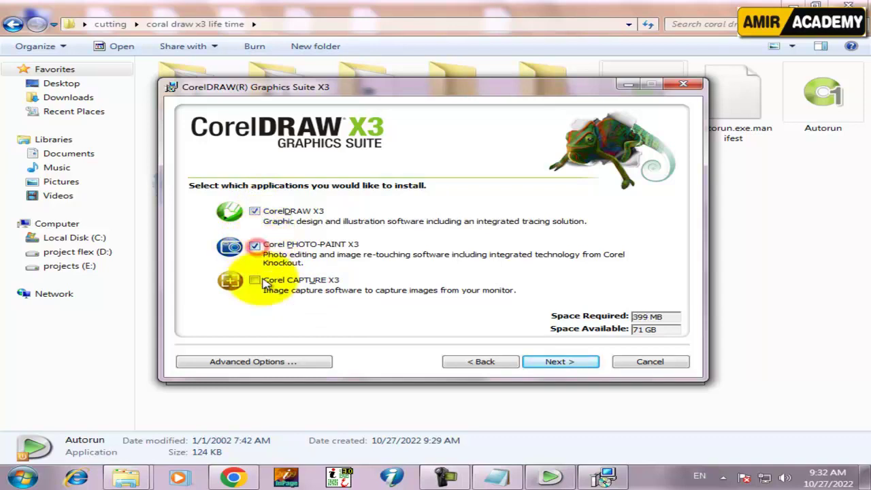
{"action": "left_click", "coordinate": [255, 282]}
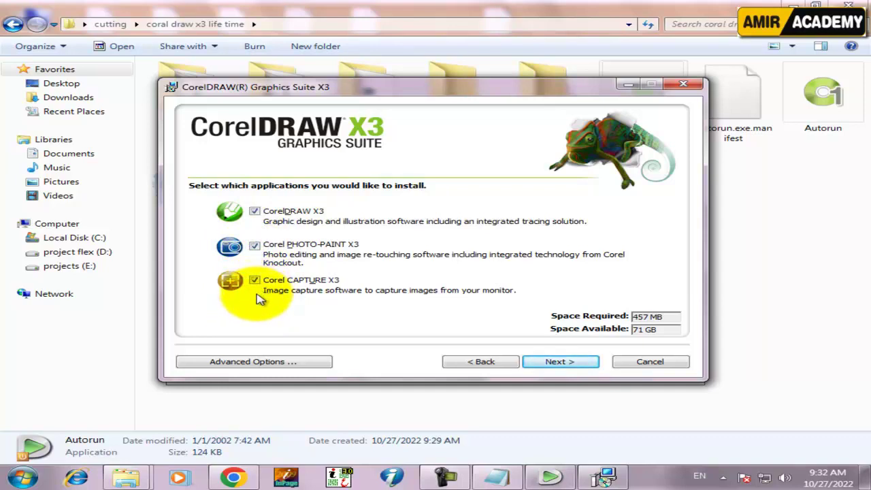
{"action": "left_click", "coordinate": [569, 366]}
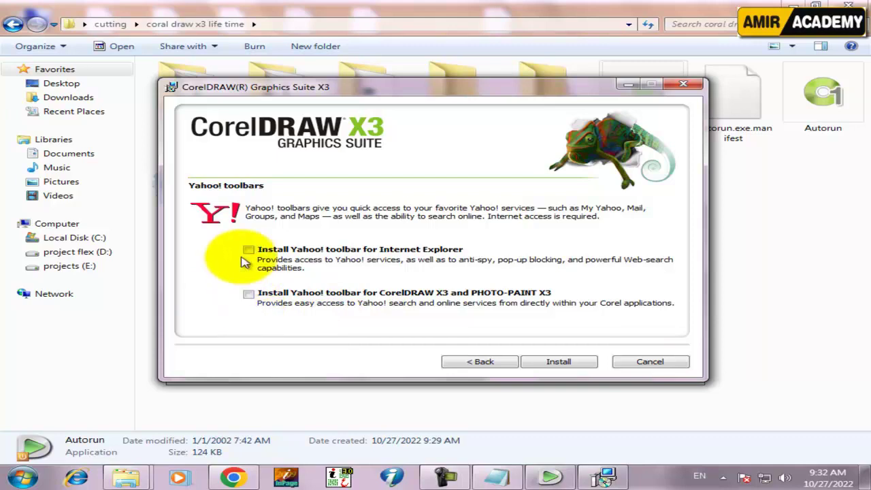
Begin the installation with both Yahoo! toolbars left unticked
{"action": "left_click", "coordinate": [560, 362]}
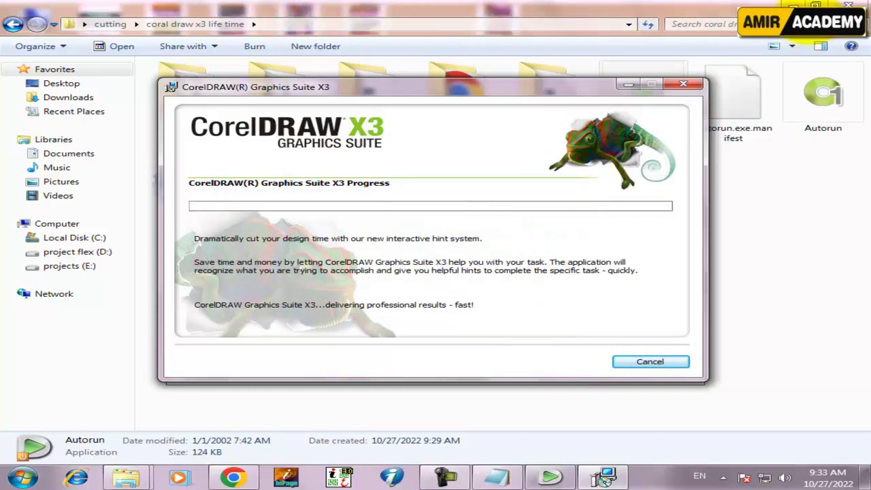
Finish the installation wizard and close the CorelDRAW welcome window
{"action": "left_click", "coordinate": [790, 4]}
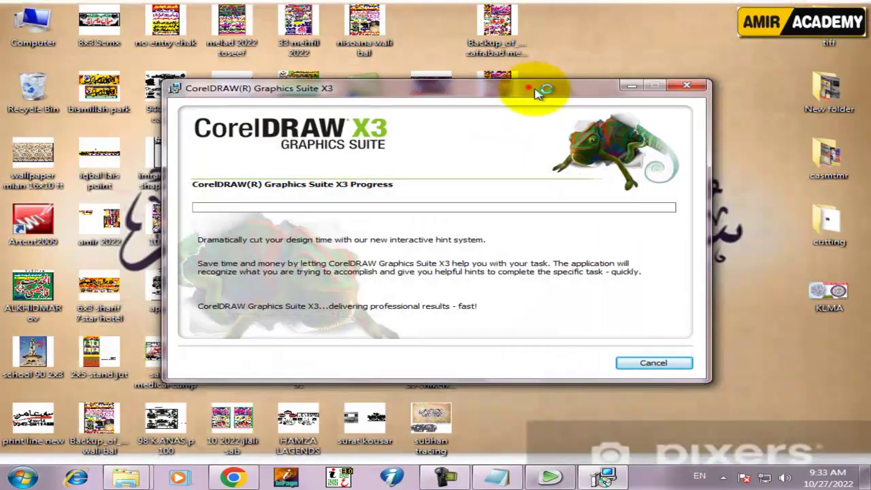
{"action": "left_click_drag", "start_coordinate": [526, 88], "coordinate": [627, 156]}
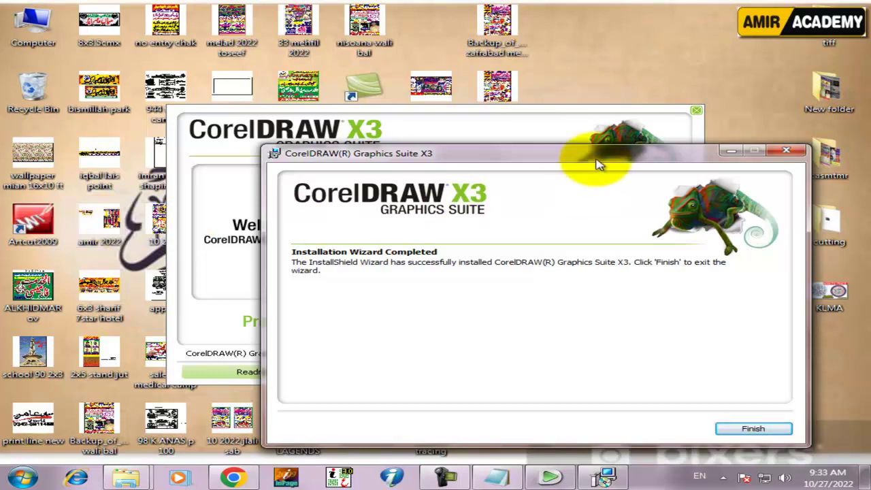
{"action": "left_click_drag", "start_coordinate": [593, 155], "coordinate": [501, 67]}
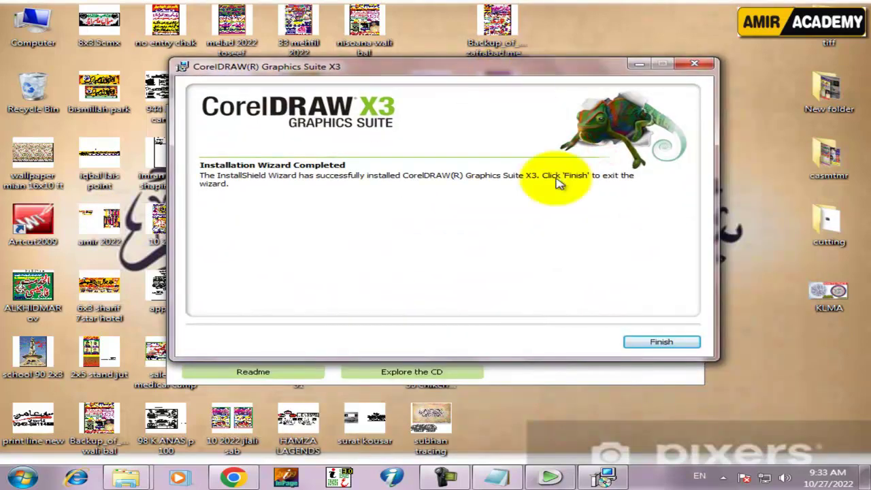
{"action": "left_click", "coordinate": [661, 343]}
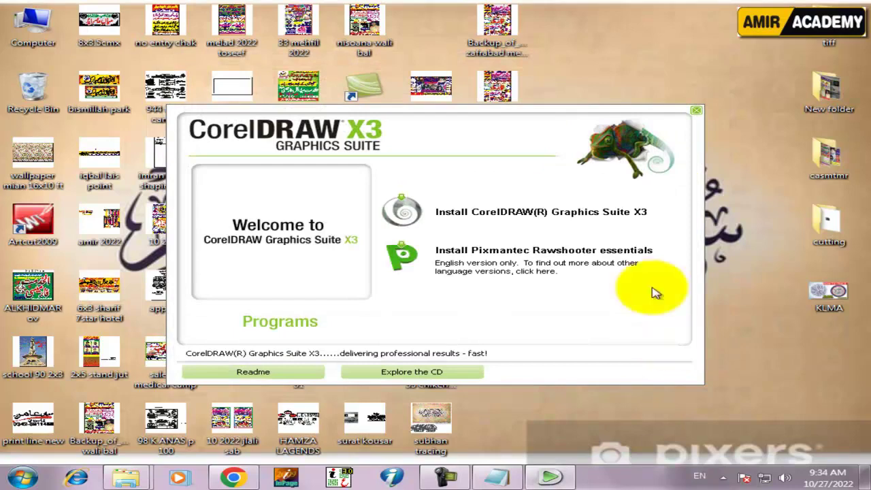
{"action": "left_click", "coordinate": [696, 112]}
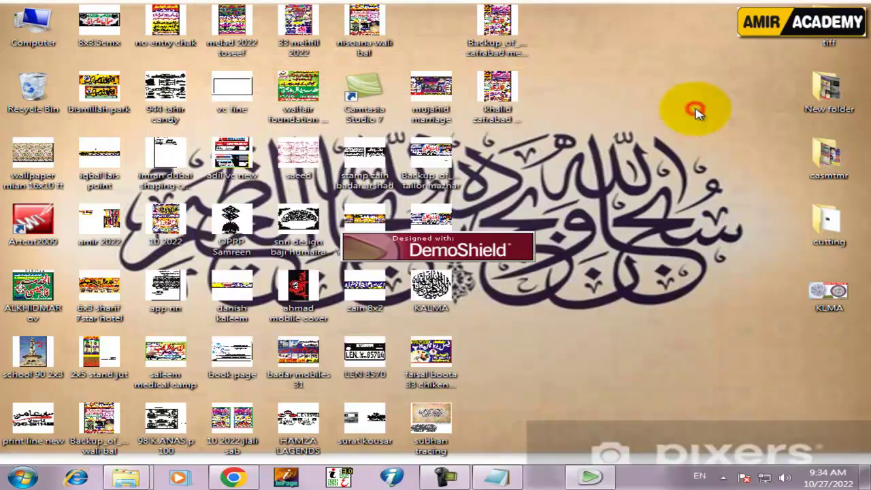
Refresh the desktop three times from its right-click menu
{"action": "right_click", "coordinate": [615, 83]}
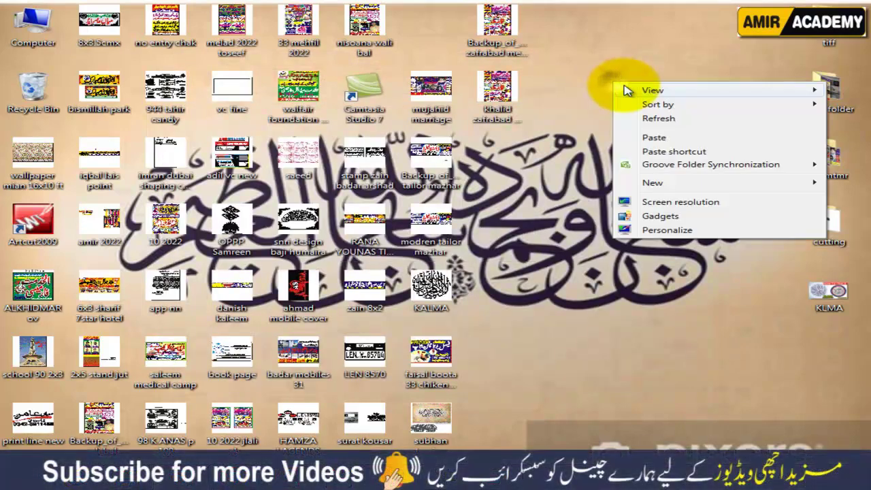
{"action": "left_click", "coordinate": [646, 122]}
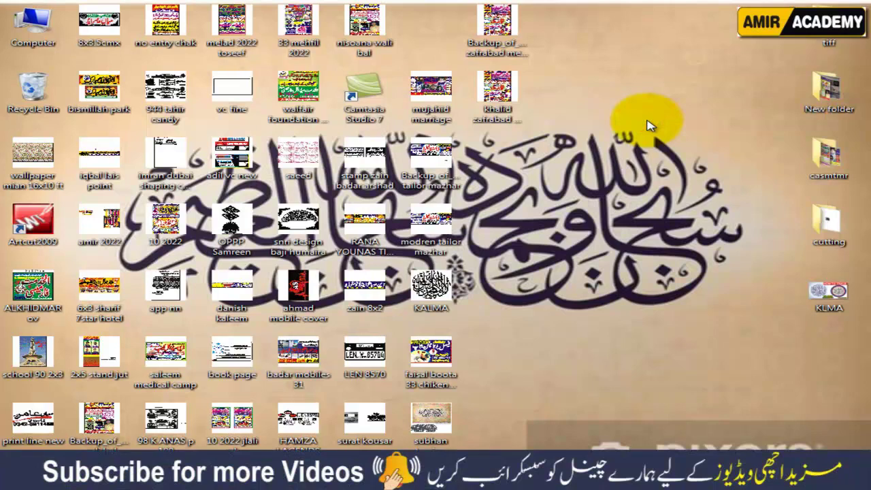
{"action": "right_click", "coordinate": [601, 79]}
{"action": "left_click", "coordinate": [618, 113]}
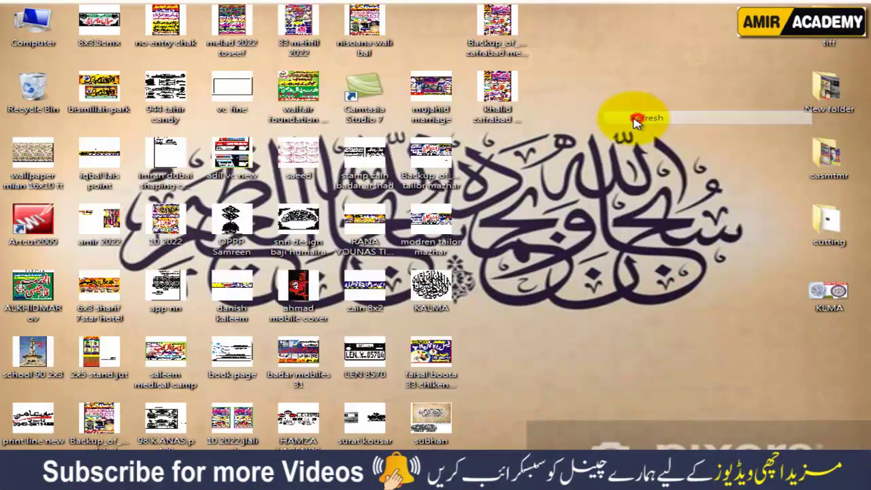
{"action": "right_click", "coordinate": [569, 73]}
{"action": "left_click", "coordinate": [607, 108]}
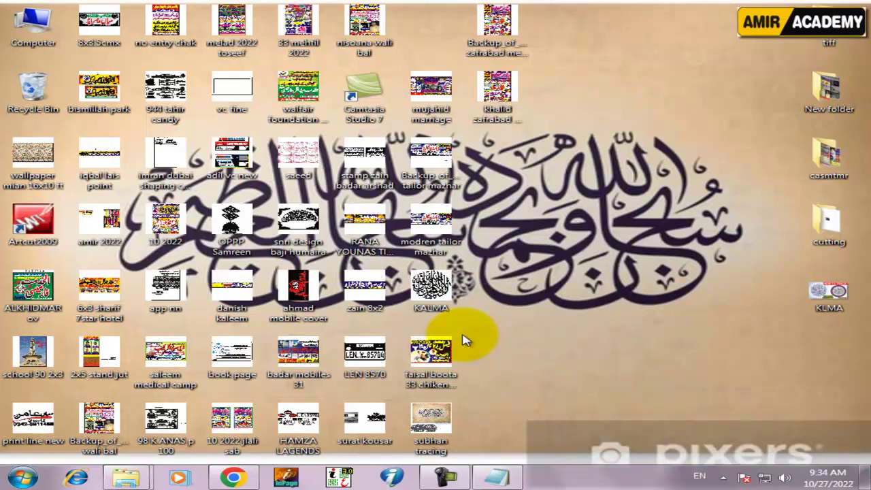
{"action": "double_click", "coordinate": [816, 230]}
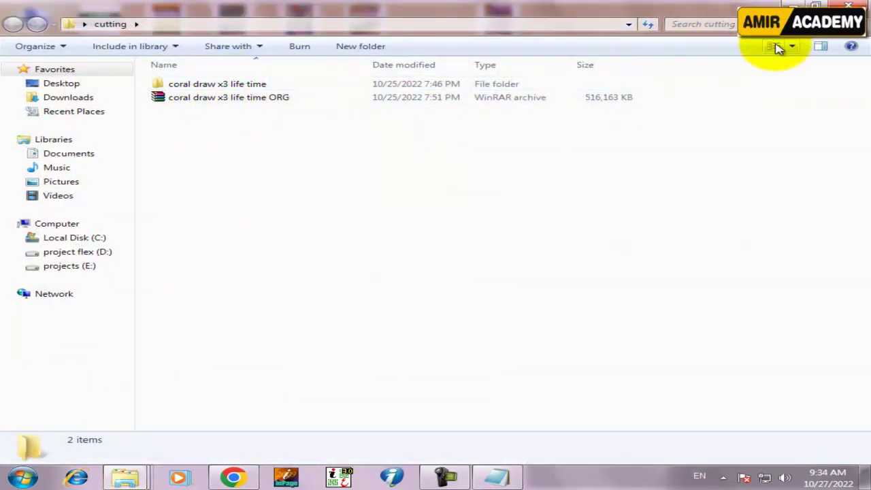
{"action": "left_click", "coordinate": [776, 46]}
{"action": "left_click", "coordinate": [777, 45]}
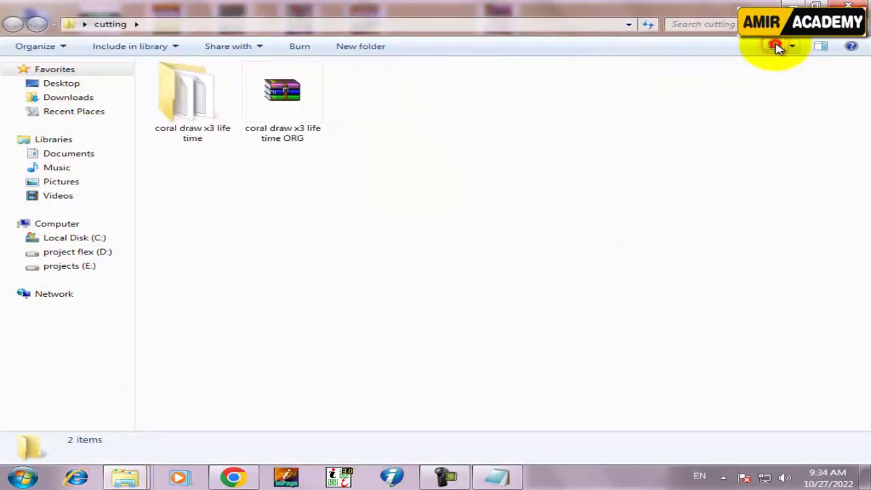
{"action": "left_click", "coordinate": [301, 108]}
{"action": "right_click", "coordinate": [302, 108]}
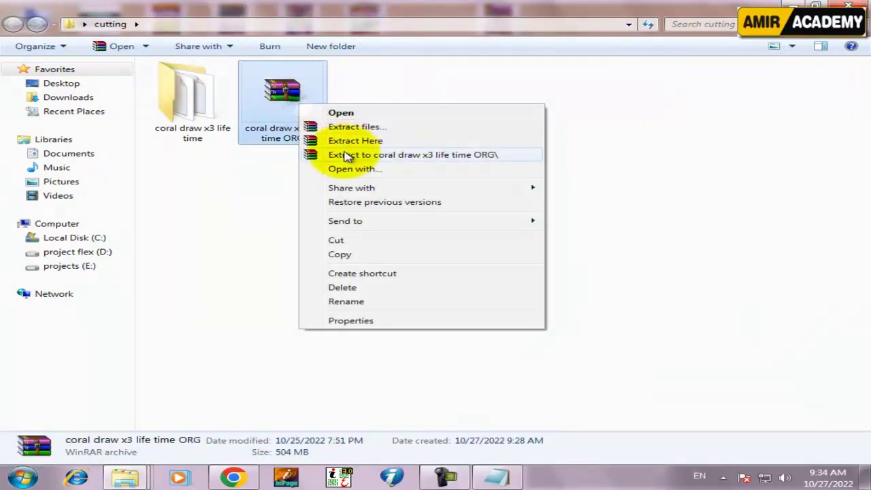
{"action": "left_click", "coordinate": [169, 123]}
{"action": "double_click", "coordinate": [173, 115]}
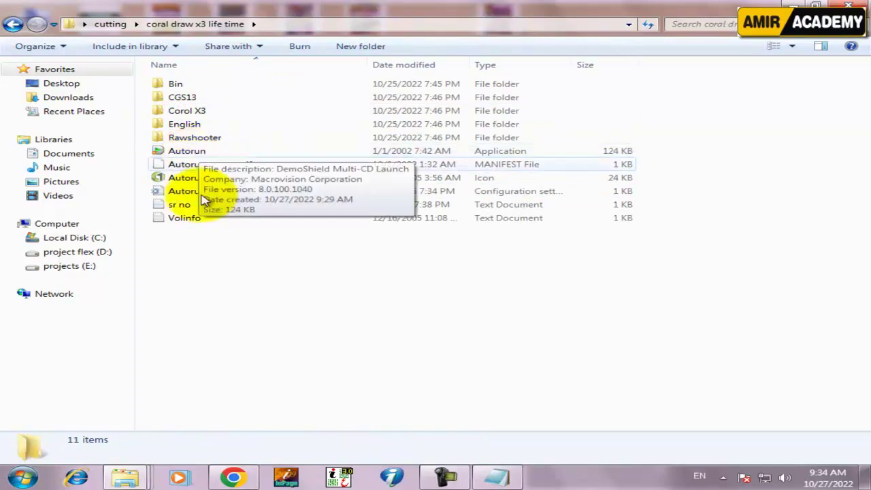
{"action": "left_click", "coordinate": [212, 266]}
{"action": "left_click", "coordinate": [849, 6]}
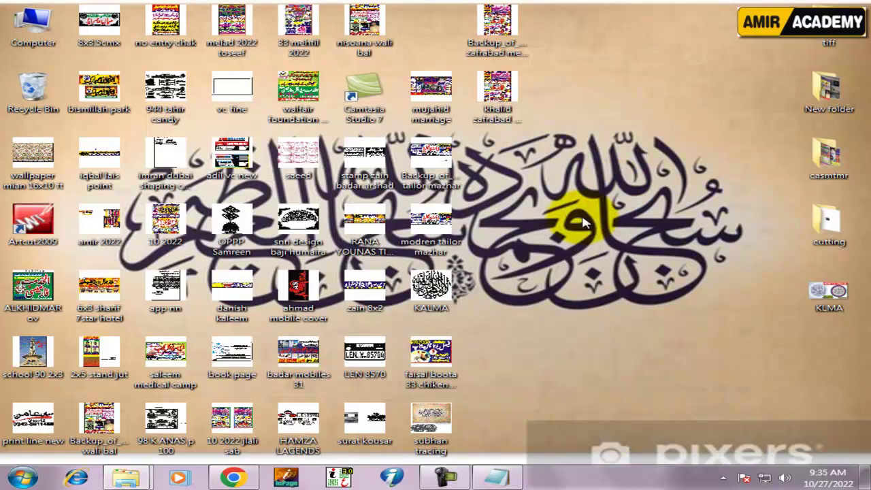
Dismiss the Windows colour-scheme prompt and launch CorelDRAW X3 from the Start menu
{"action": "left_click", "coordinate": [24, 479]}
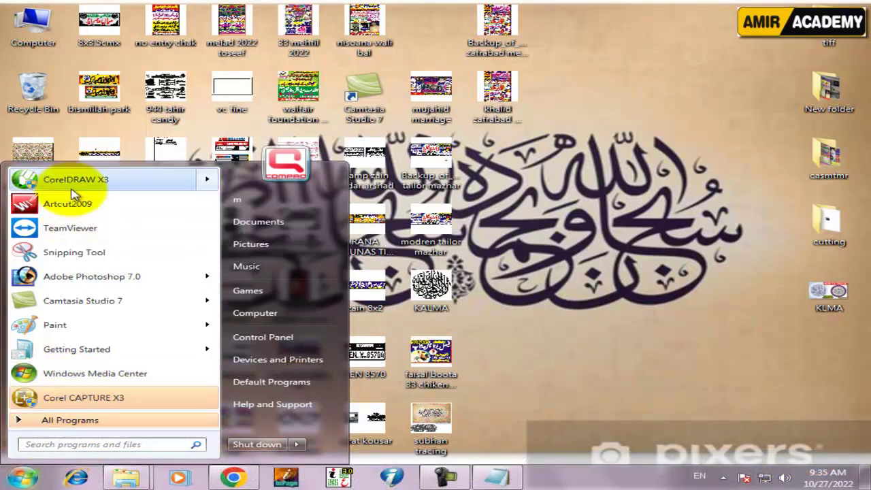
{"action": "left_click", "coordinate": [41, 180]}
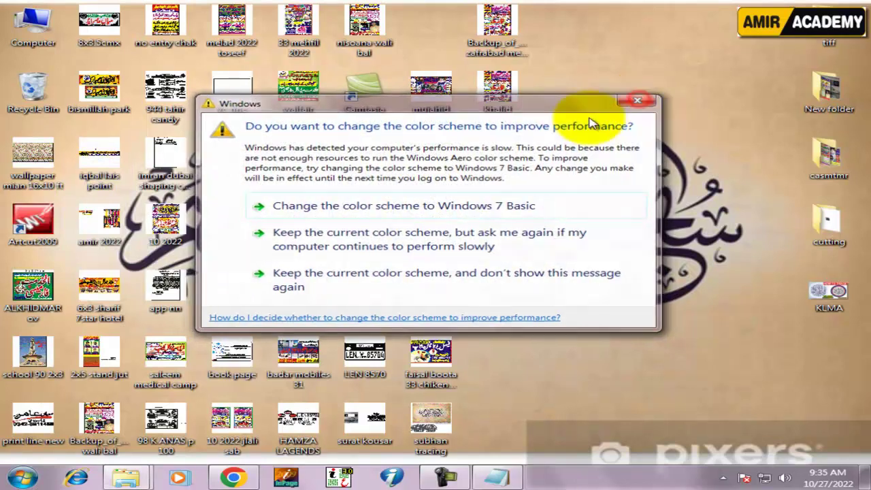
{"action": "left_click", "coordinate": [641, 102]}
{"action": "left_click", "coordinate": [23, 478]}
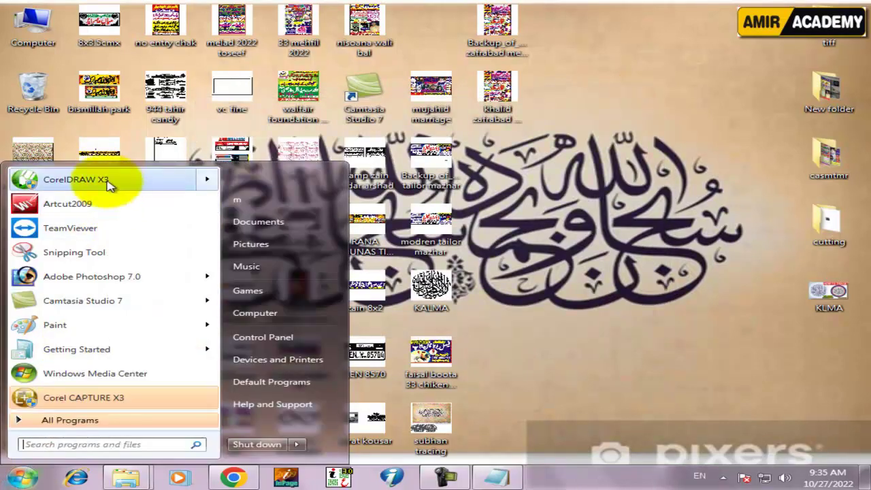
{"action": "mouse_move", "coordinate": [109, 185]}
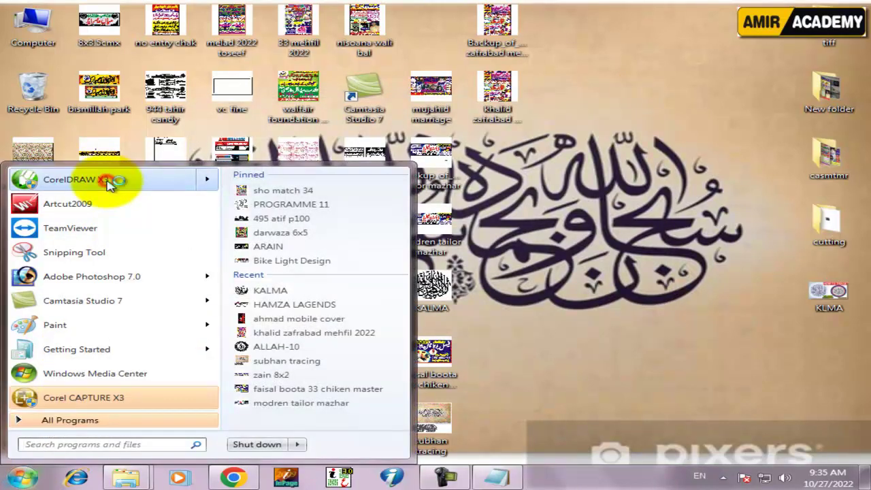
{"action": "left_click", "coordinate": [107, 181]}
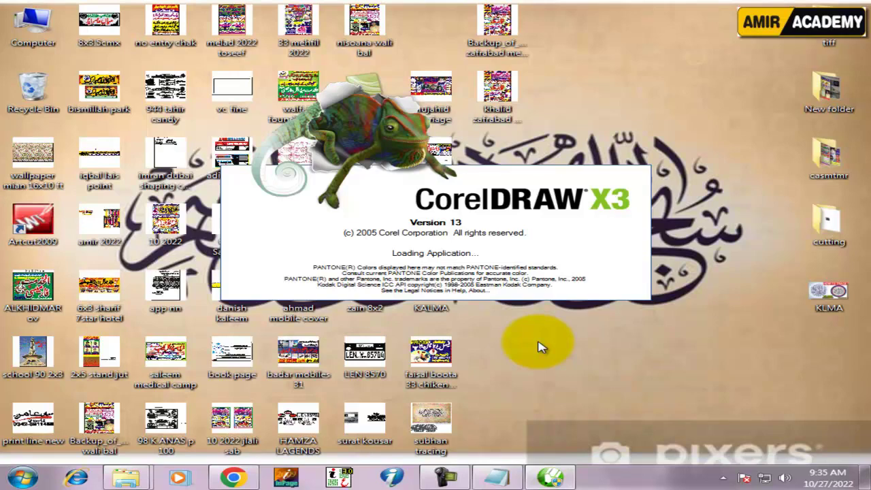
Let the CorelDRAW X3 splash screen finish until the Graphics Suite X3 offer dialog appears
{"action": "left_click", "coordinate": [446, 478]}
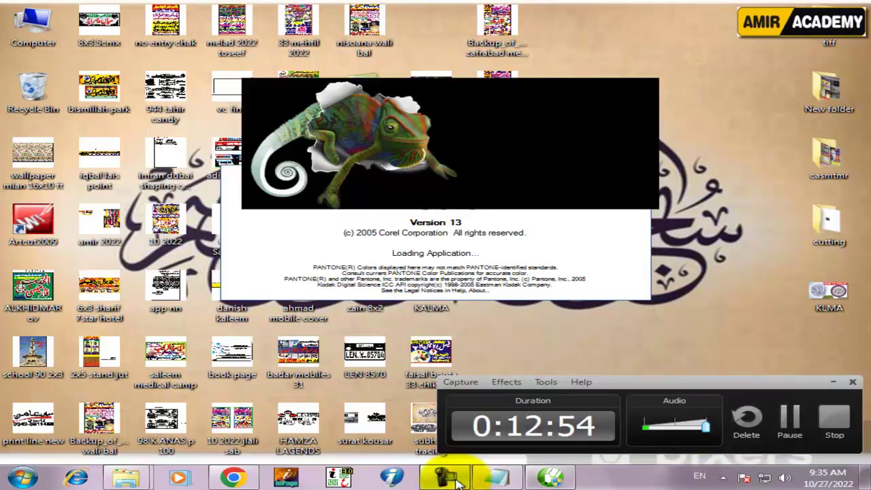
{"action": "left_click", "coordinate": [457, 480]}
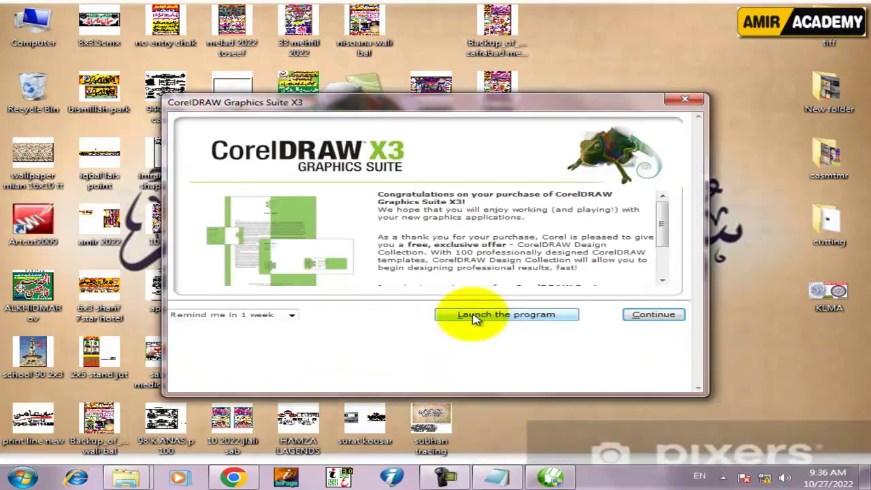
Set the offer reminder to one month and launch CorelDRAW X3 without claiming the offer
{"action": "left_click", "coordinate": [293, 317]}
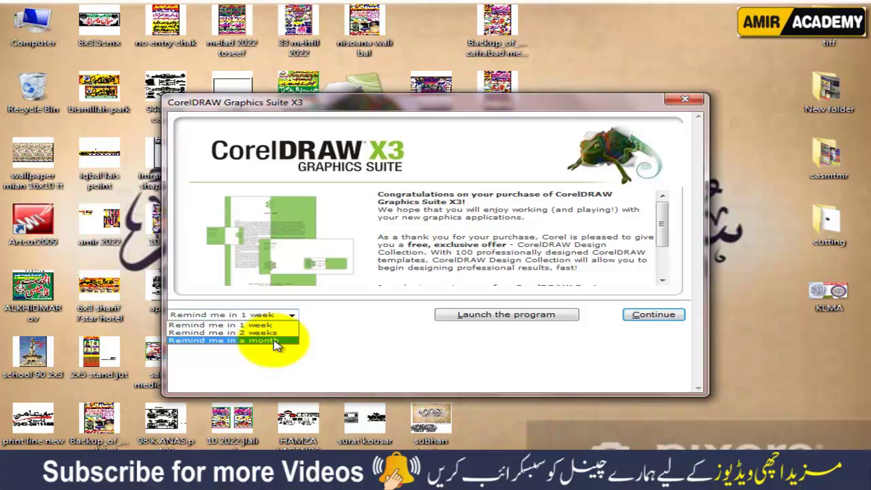
{"action": "left_click", "coordinate": [275, 341]}
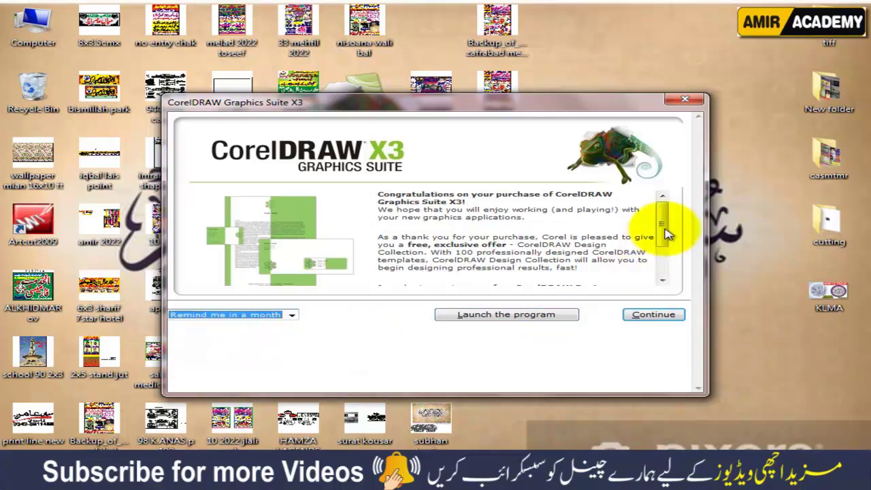
{"action": "left_click_drag", "start_coordinate": [662, 228], "coordinate": [647, 266]}
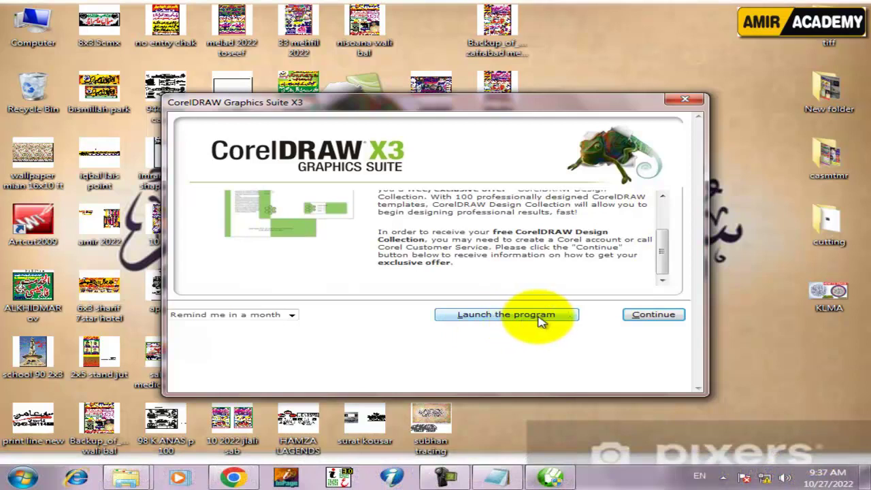
{"action": "left_click", "coordinate": [656, 316]}
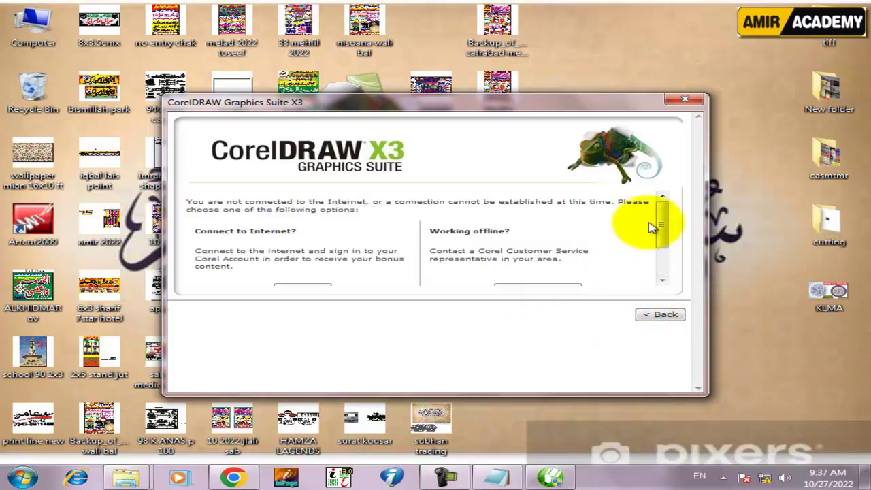
{"action": "left_click_drag", "start_coordinate": [653, 224], "coordinate": [664, 253]}
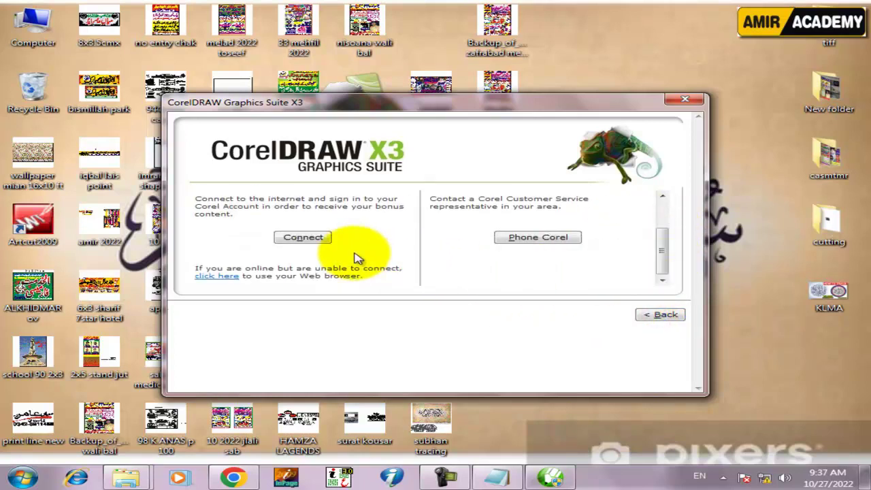
{"action": "left_click", "coordinate": [664, 317]}
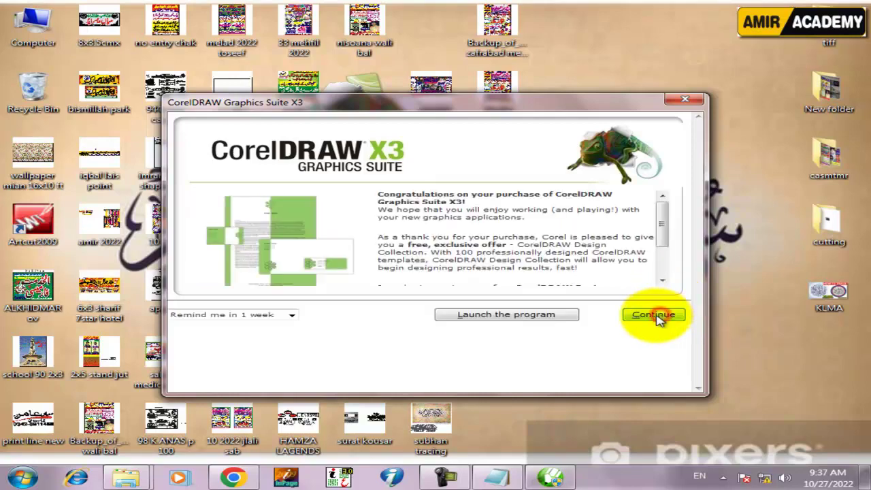
{"action": "left_click", "coordinate": [536, 318]}
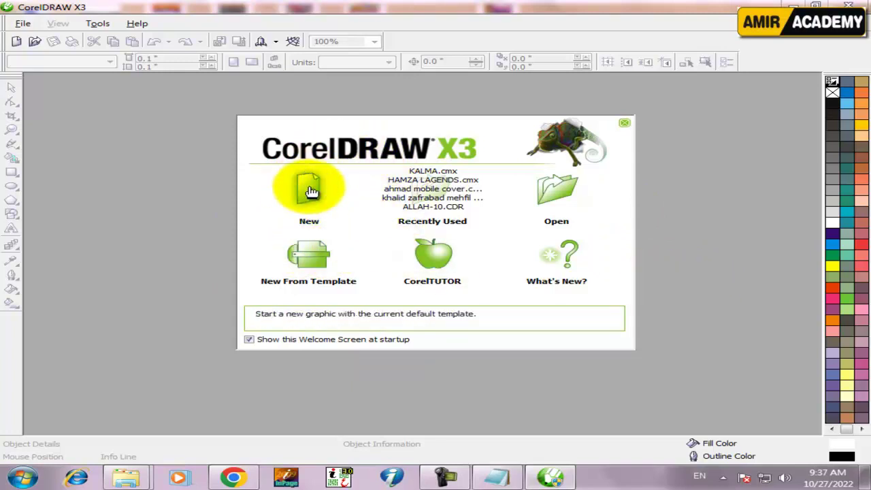
Create a new blank 8.5 × 11-inch Letter document and detach the colour palette as a floating window
{"action": "left_click", "coordinate": [311, 191]}
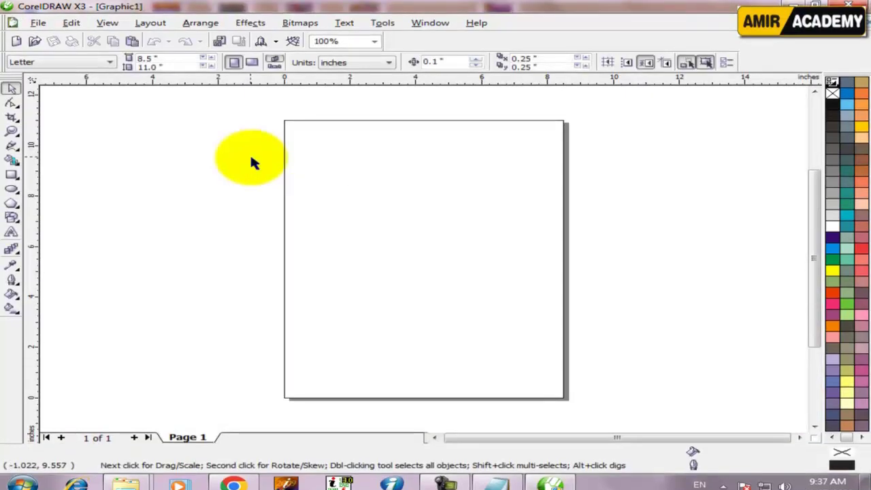
{"action": "left_click_drag", "start_coordinate": [250, 153], "coordinate": [381, 150]}
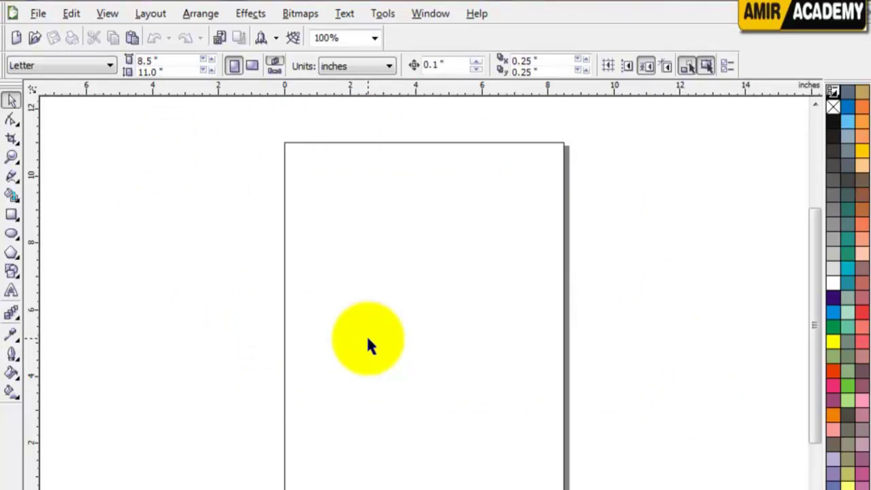
{"action": "left_click_drag", "start_coordinate": [181, 226], "coordinate": [614, 318]}
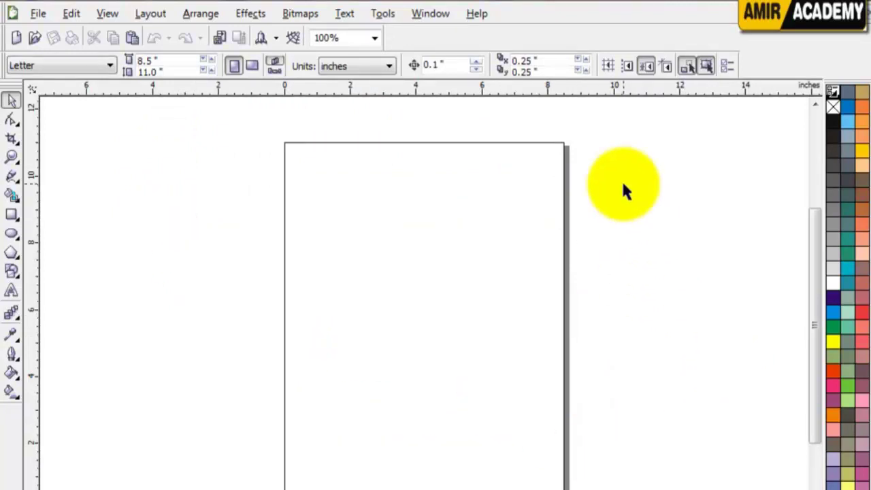
{"action": "left_click_drag", "start_coordinate": [615, 174], "coordinate": [219, 393]}
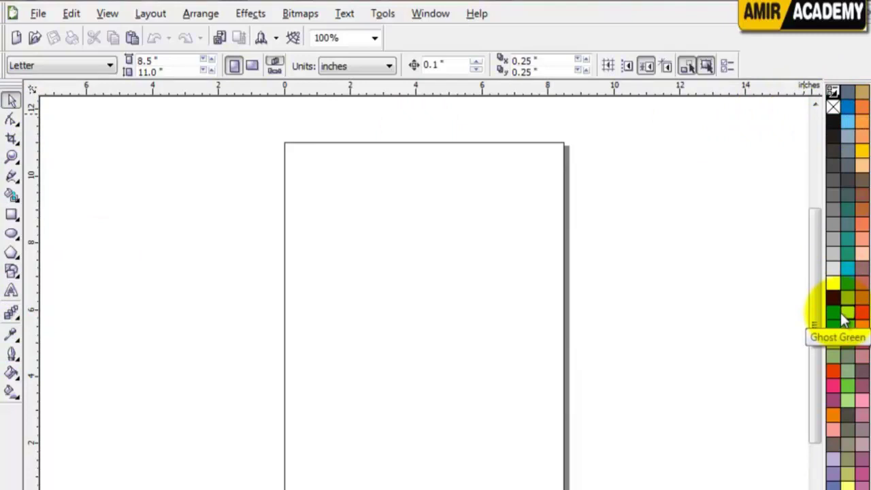
{"action": "scroll", "coordinate": [845, 320], "scroll_direction": "up", "scroll_amount": 3}
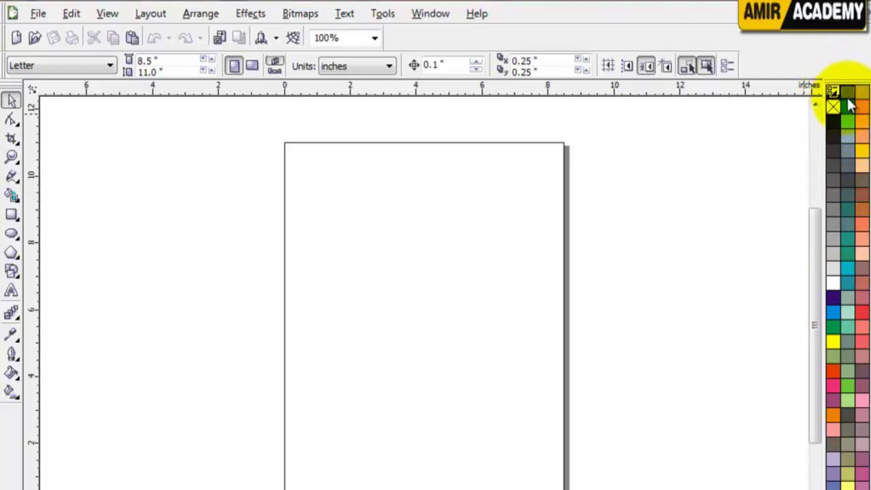
{"action": "left_click_drag", "start_coordinate": [850, 91], "coordinate": [232, 489]}
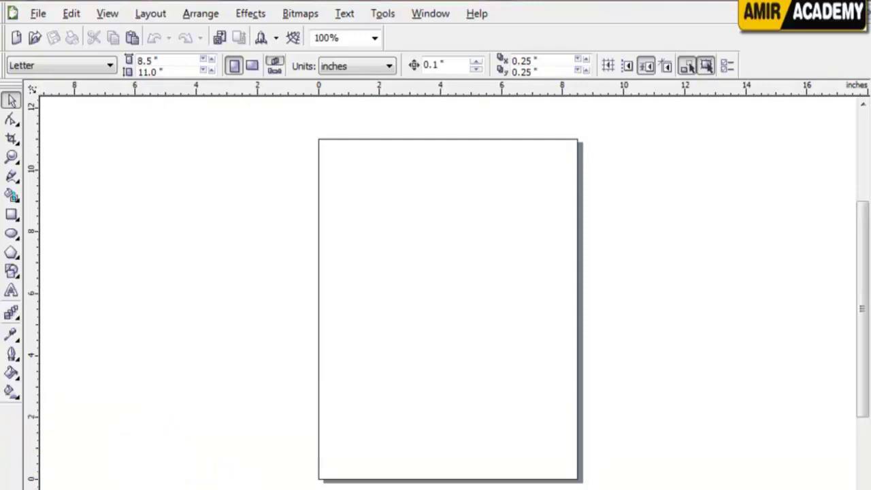
{"action": "left_click_drag", "start_coordinate": [20, 442], "coordinate": [862, 249]}
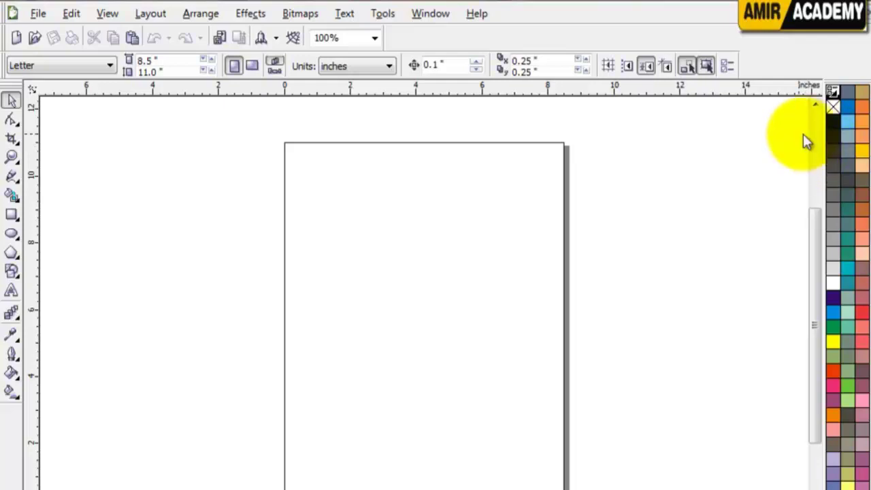
Show the Window > Color Palettes submenu listing Default CMYK, Default RGB and Pantone
{"action": "left_click", "coordinate": [386, 15]}
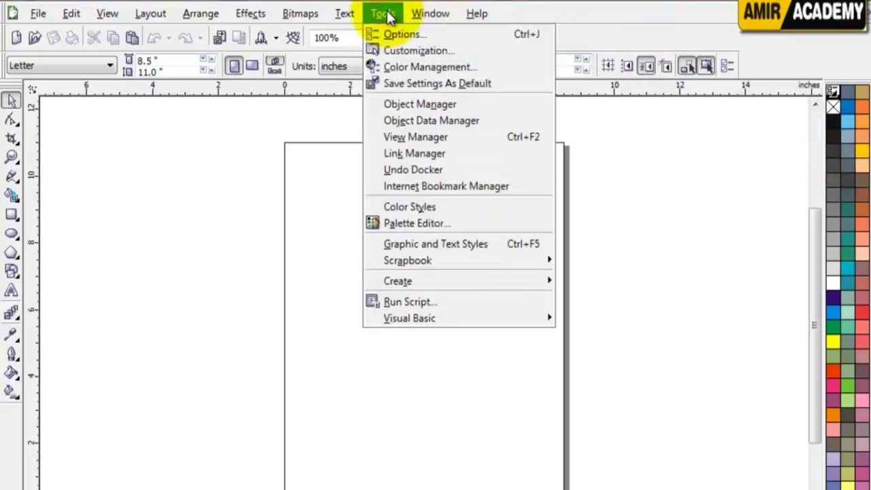
{"action": "mouse_move", "coordinate": [428, 19]}
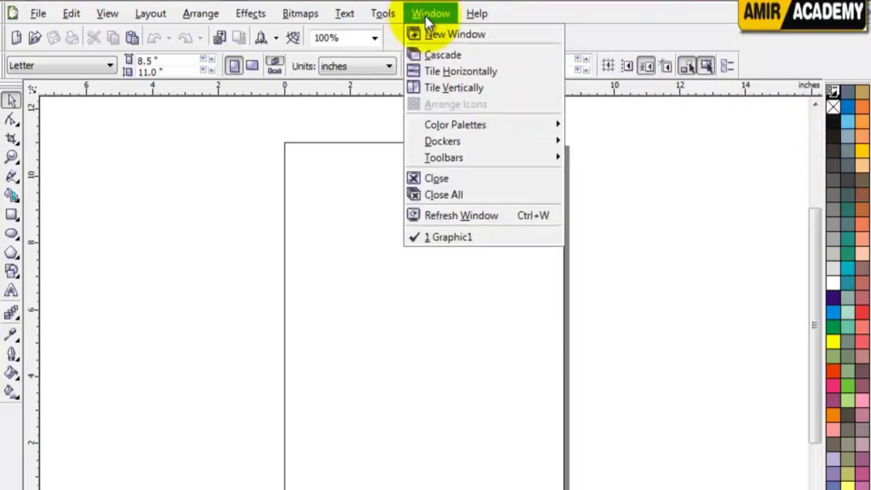
{"action": "mouse_move", "coordinate": [471, 19]}
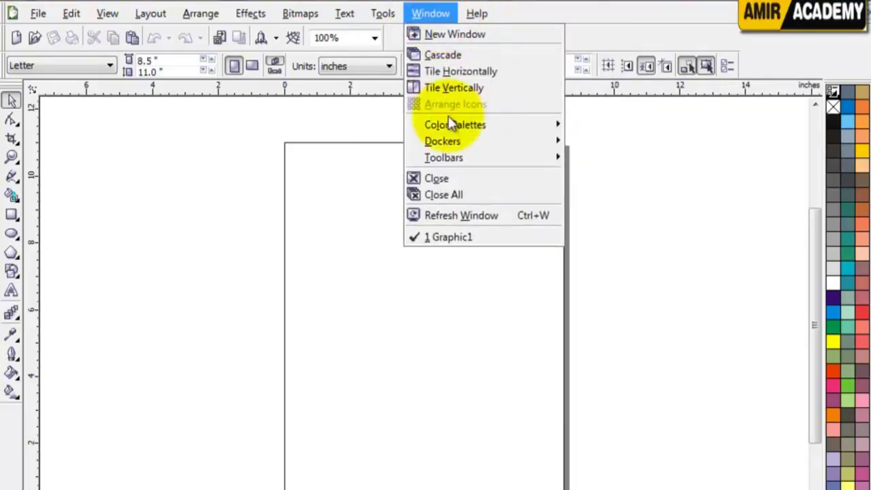
{"action": "mouse_move", "coordinate": [454, 125]}
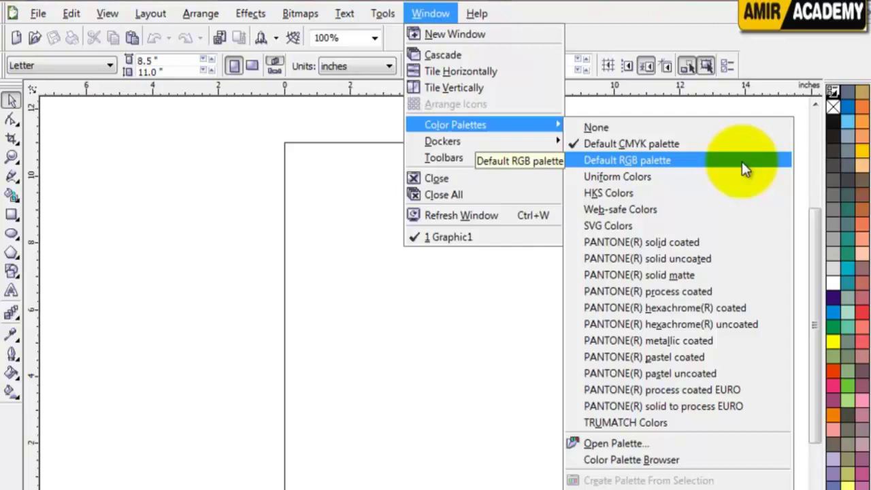
Pick Default RGB palette, minimise the Windows colour-scheme prompt, and return to the blank page
{"action": "left_click", "coordinate": [742, 162]}
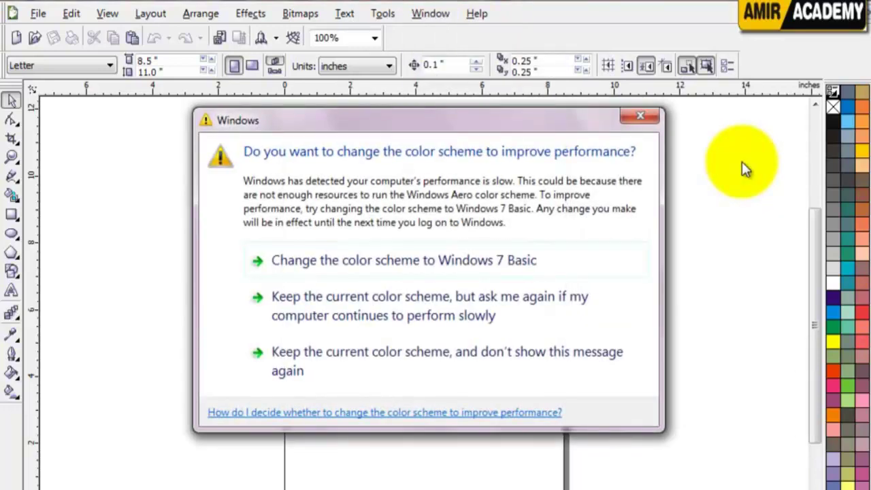
{"action": "left_click", "coordinate": [587, 122]}
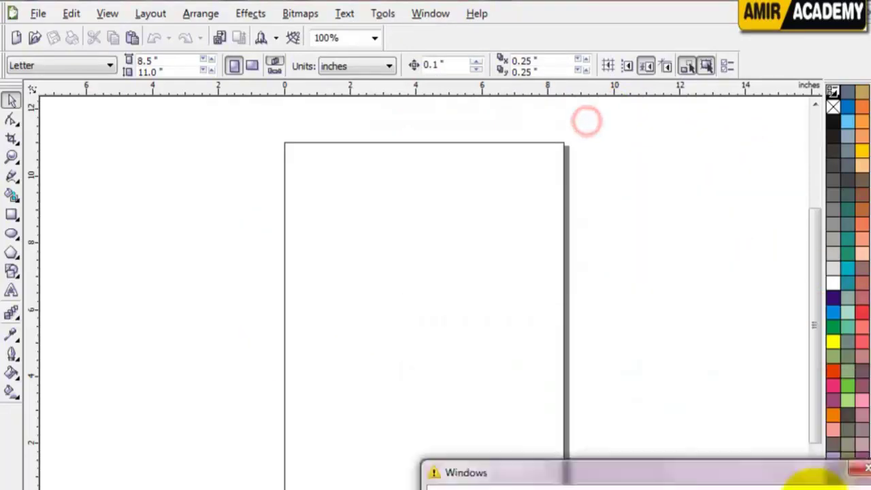
{"action": "left_click", "coordinate": [628, 251]}
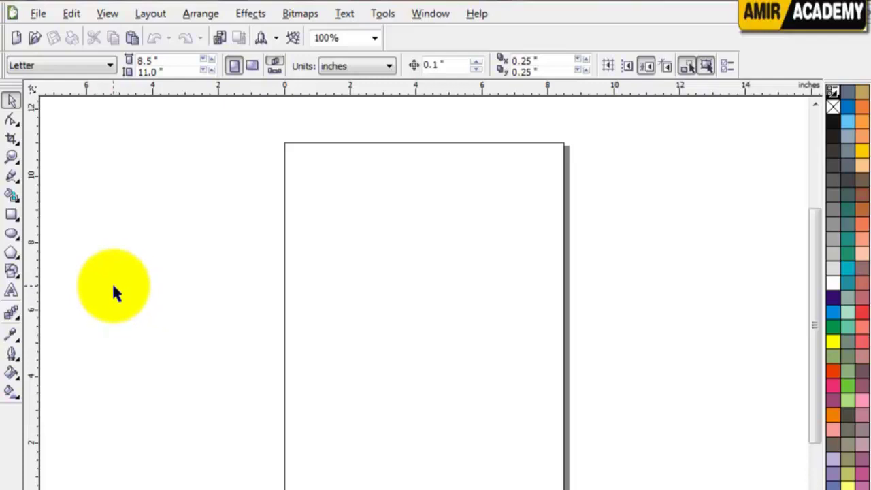
Make the page A4 landscape (11.693 × 8.268 inches) with units in inches
{"action": "left_click", "coordinate": [95, 63]}
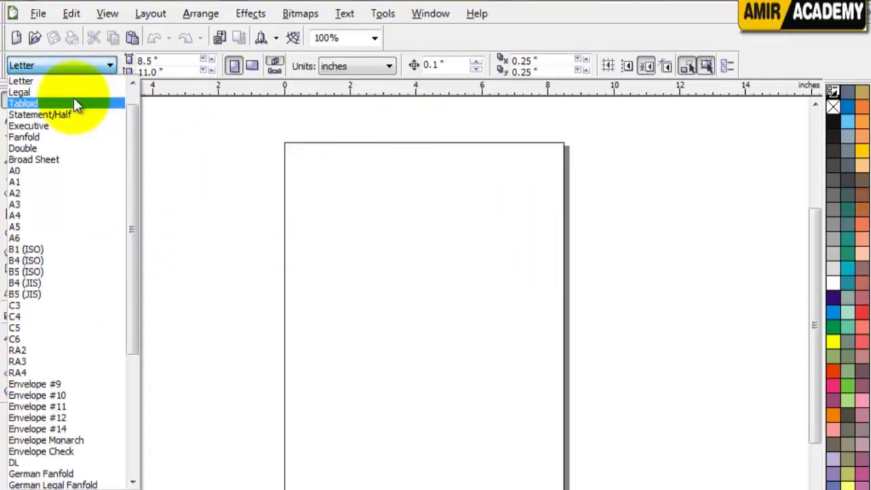
{"action": "left_click", "coordinate": [43, 216]}
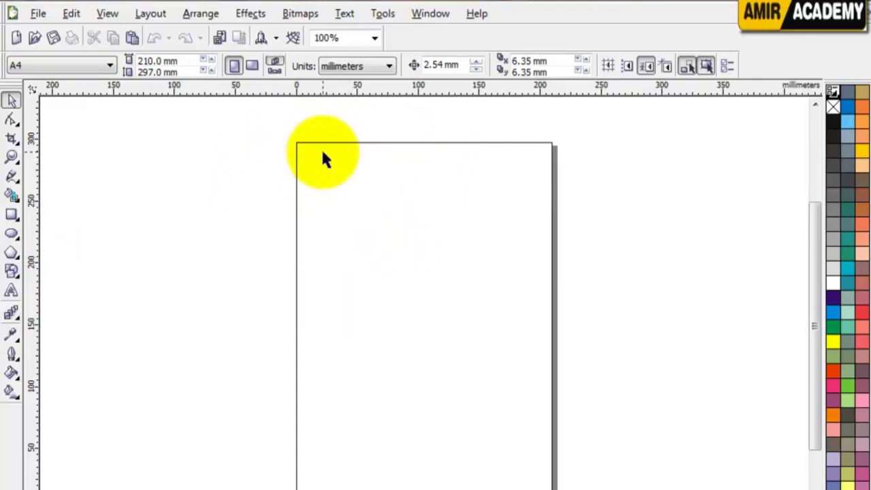
{"action": "left_click", "coordinate": [361, 68]}
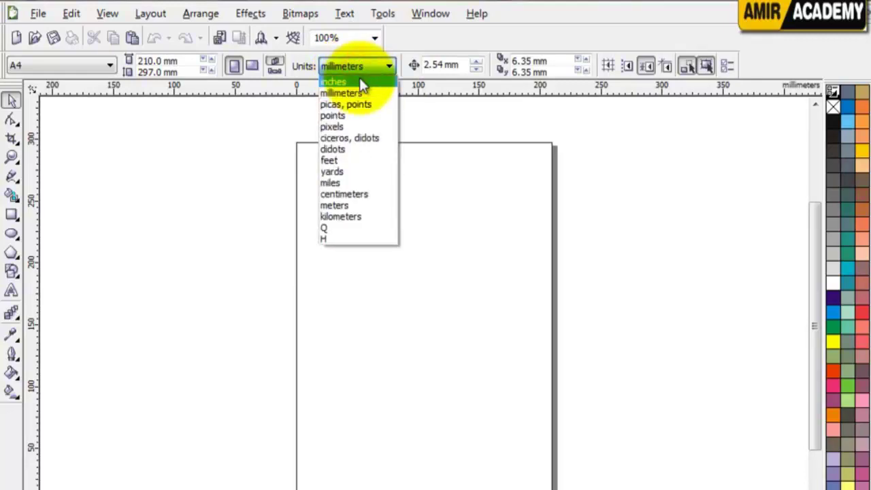
{"action": "left_click", "coordinate": [359, 82]}
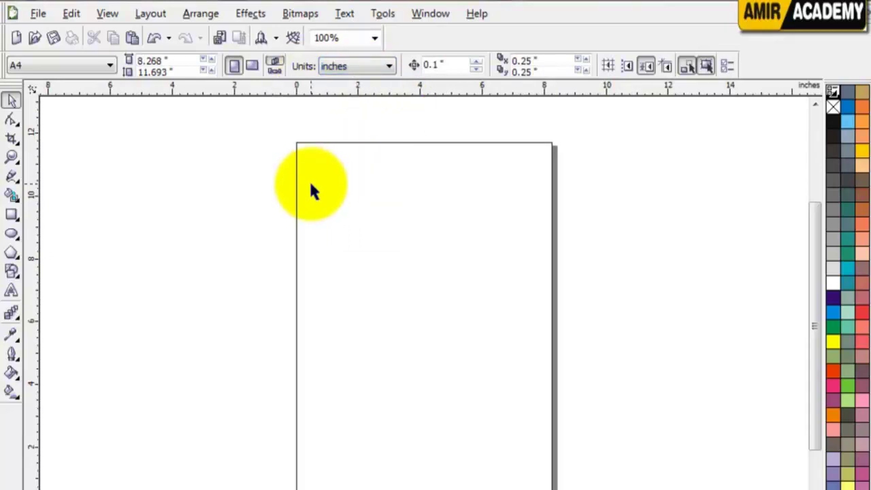
{"action": "left_click", "coordinate": [252, 204]}
{"action": "left_click", "coordinate": [252, 66]}
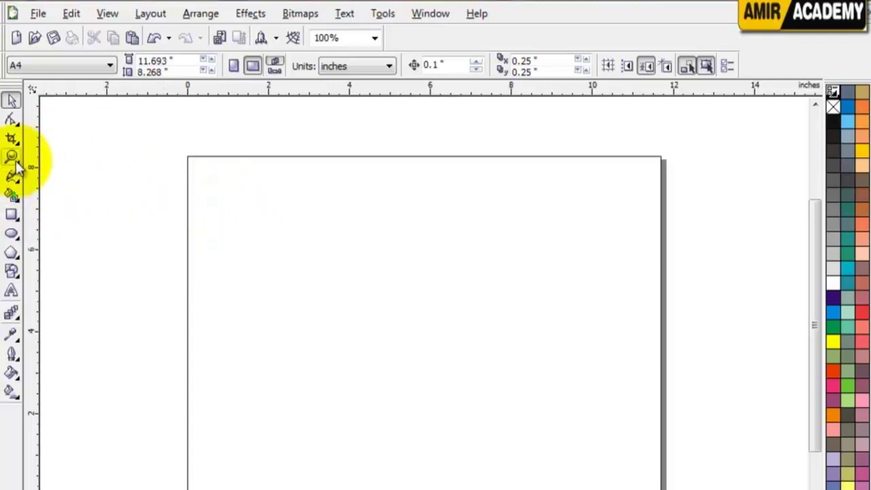
Draw a 5.238 × 4.523-inch rectangle and move it toward the right of the page
{"action": "left_click", "coordinate": [12, 214]}
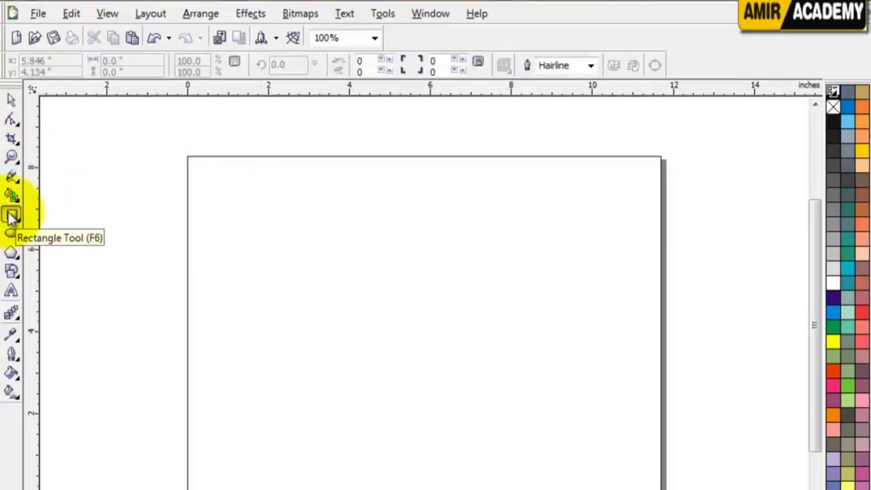
{"action": "left_click_drag", "start_coordinate": [206, 180], "coordinate": [418, 364]}
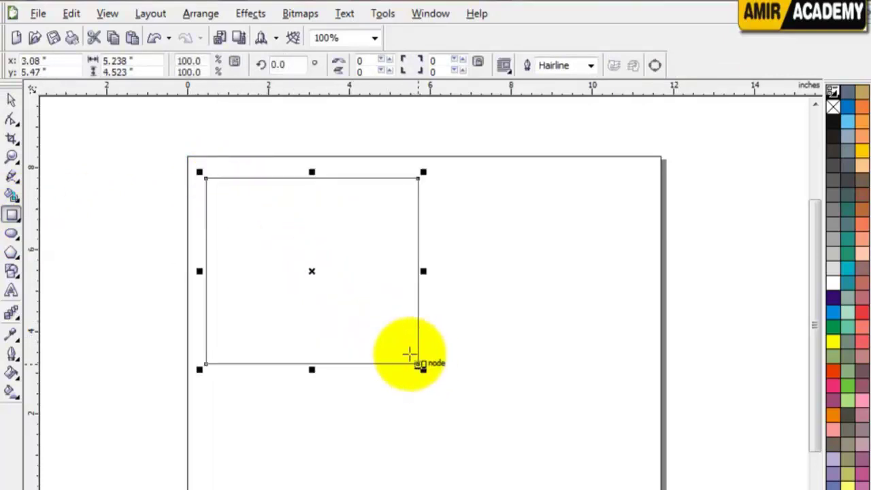
{"action": "left_click", "coordinate": [11, 100]}
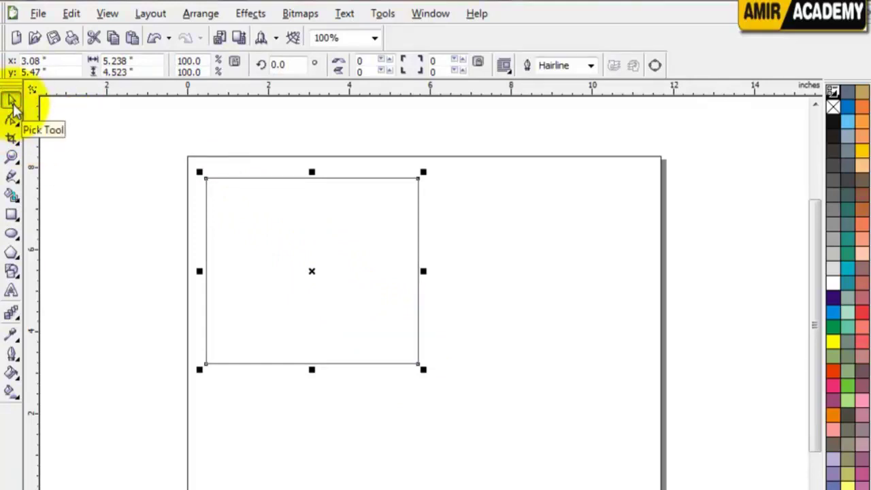
{"action": "left_click_drag", "start_coordinate": [265, 229], "coordinate": [346, 235]}
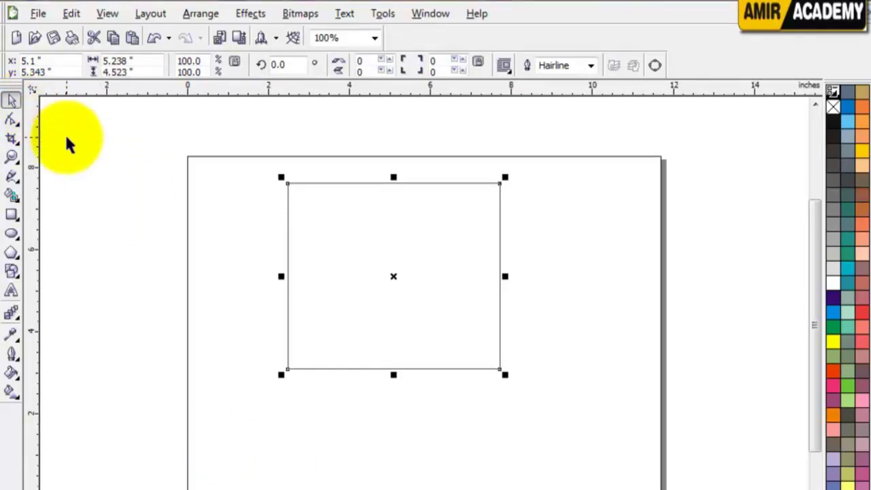
{"action": "left_click_drag", "start_coordinate": [378, 229], "coordinate": [438, 224]}
{"action": "left_click_drag", "start_coordinate": [541, 209], "coordinate": [460, 224]}
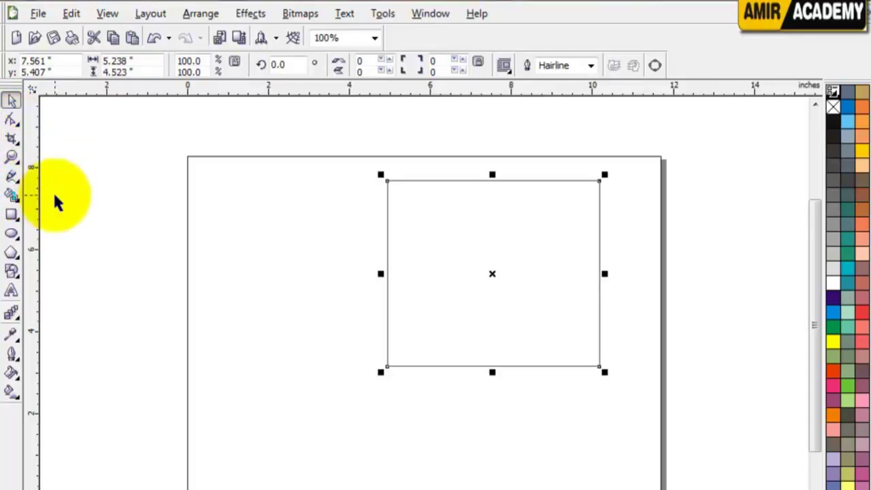
{"action": "left_click", "coordinate": [11, 121]}
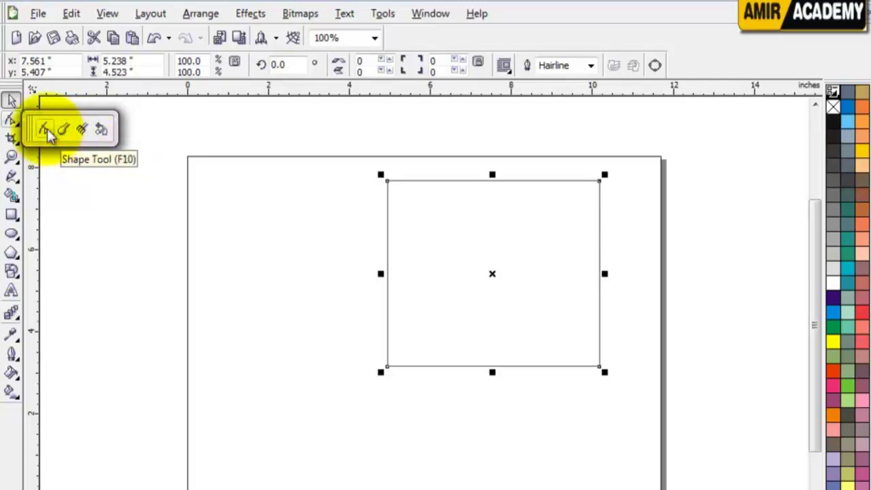
Round the rectangle's corners with the Shape tool, easing them to a gentler radius
{"action": "left_click", "coordinate": [46, 130]}
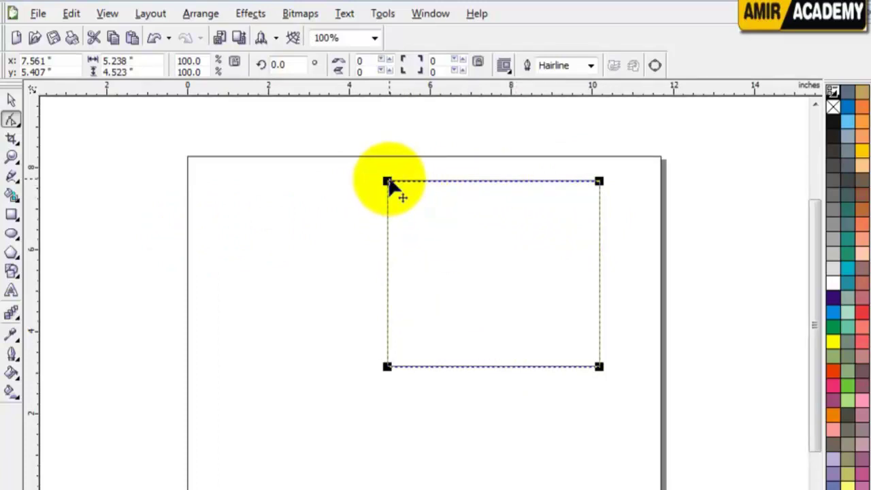
{"action": "left_click_drag", "start_coordinate": [390, 184], "coordinate": [578, 211]}
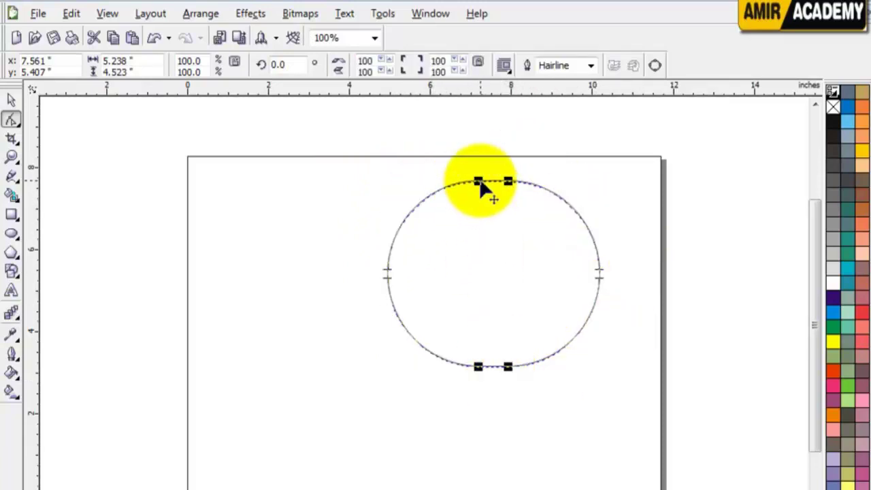
{"action": "left_click_drag", "start_coordinate": [480, 182], "coordinate": [407, 185]}
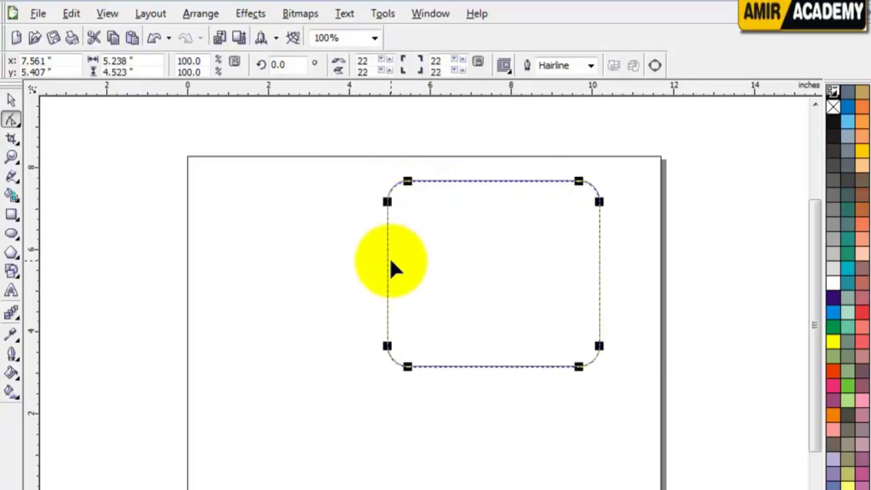
Fill the rounded rectangle dark purple and move it to the page's right side
{"action": "left_click", "coordinate": [11, 101]}
{"action": "left_click", "coordinate": [666, 286]}
{"action": "left_click_drag", "start_coordinate": [533, 254], "coordinate": [515, 263]}
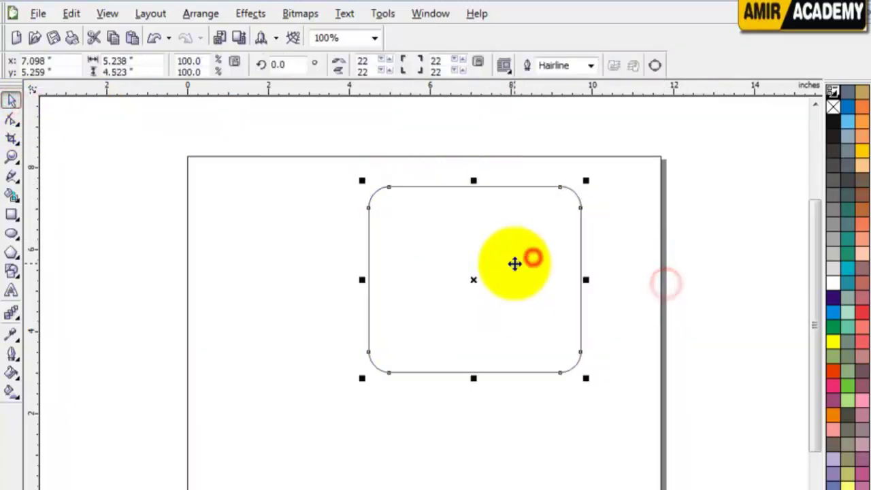
{"action": "left_click", "coordinate": [835, 297]}
{"action": "left_click", "coordinate": [791, 298]}
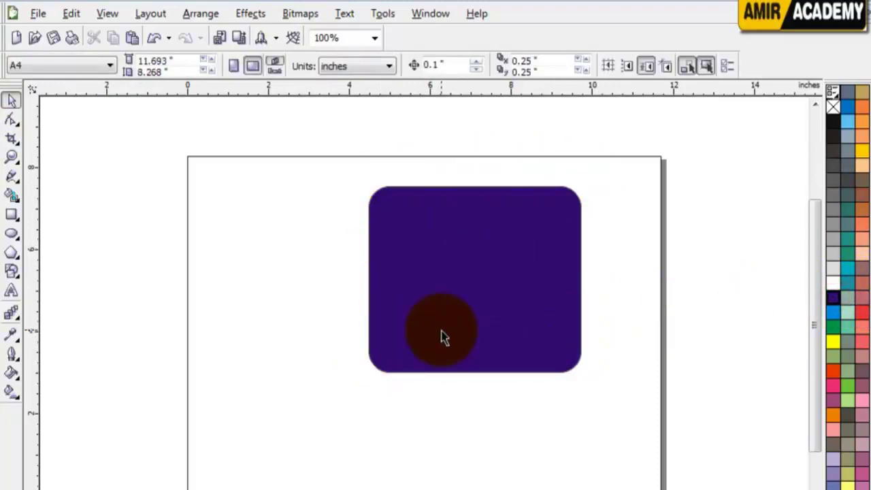
{"action": "left_click", "coordinate": [504, 260]}
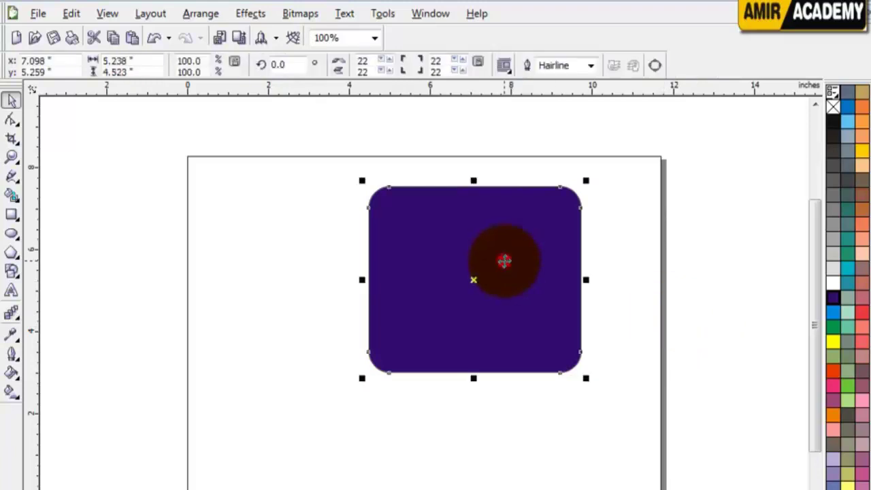
{"action": "left_click_drag", "start_coordinate": [457, 241], "coordinate": [522, 241]}
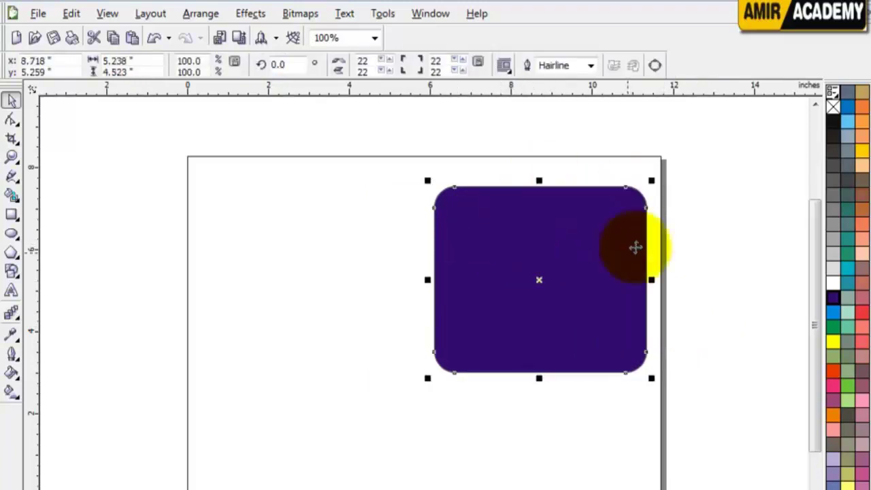
{"action": "left_click", "coordinate": [11, 214]}
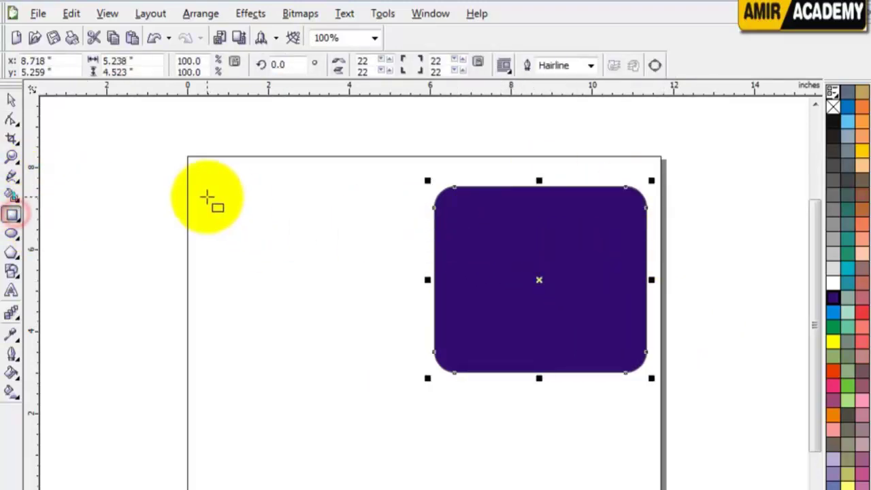
Draw a wide 5.301 × 1.199-inch rectangle at the page's upper left and fill it orange-red
{"action": "left_click_drag", "start_coordinate": [204, 195], "coordinate": [418, 245]}
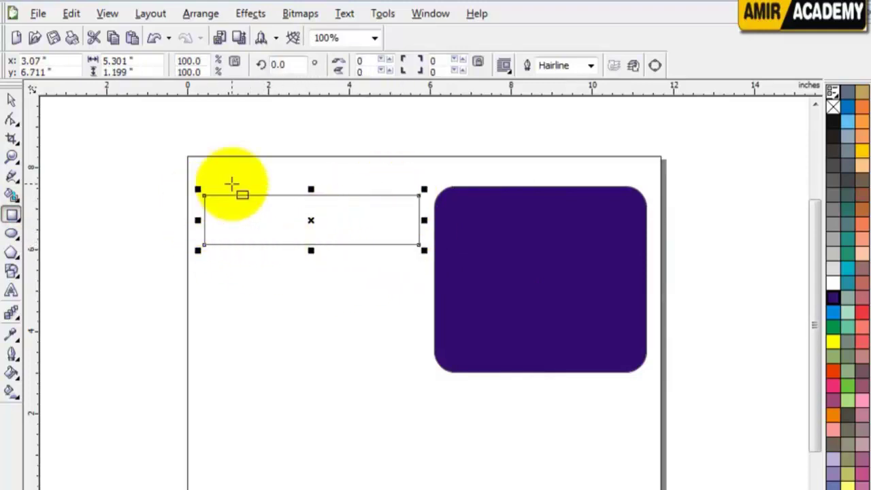
{"action": "left_click", "coordinate": [11, 99]}
{"action": "left_click", "coordinate": [328, 219]}
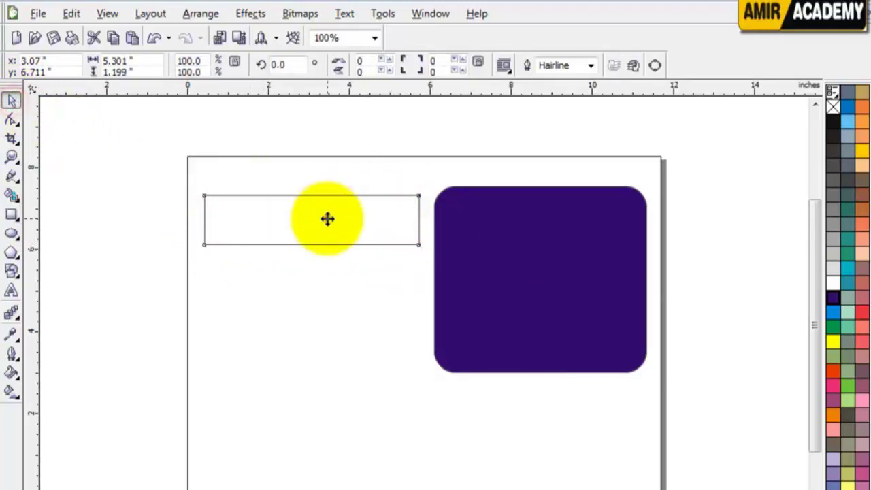
{"action": "left_click", "coordinate": [835, 372]}
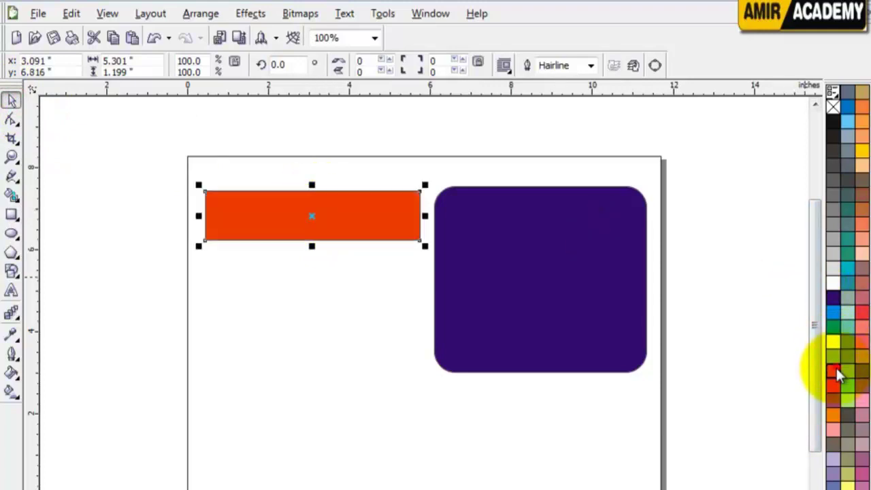
{"action": "left_click", "coordinate": [384, 129]}
{"action": "left_click", "coordinate": [249, 207]}
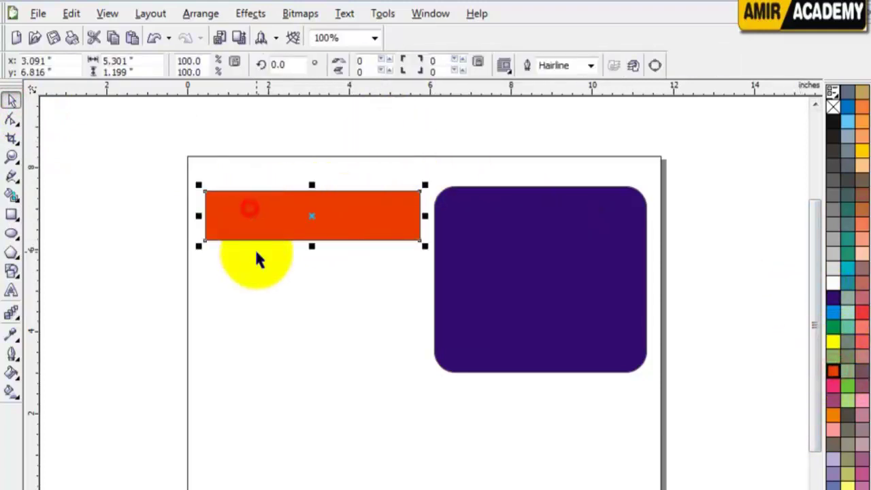
Try rounding the orange rectangle's ends, then undo to keep square corners
{"action": "left_click", "coordinate": [11, 119]}
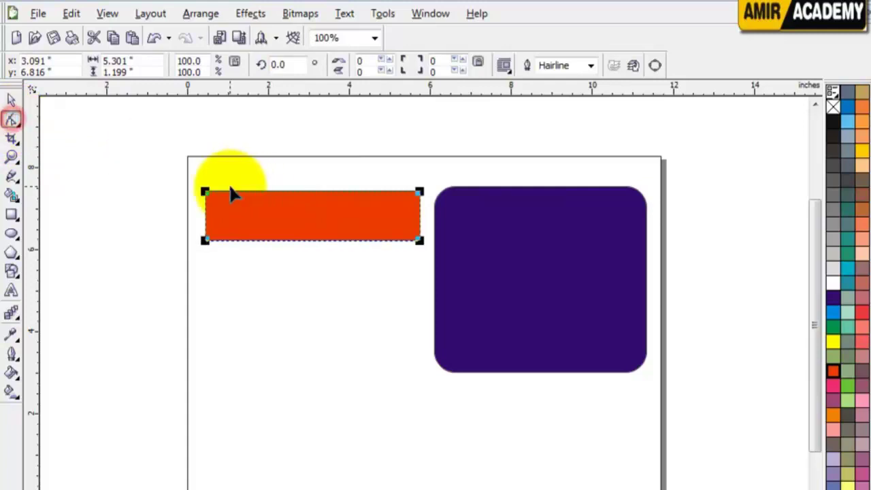
{"action": "left_click_drag", "start_coordinate": [205, 194], "coordinate": [229, 193]}
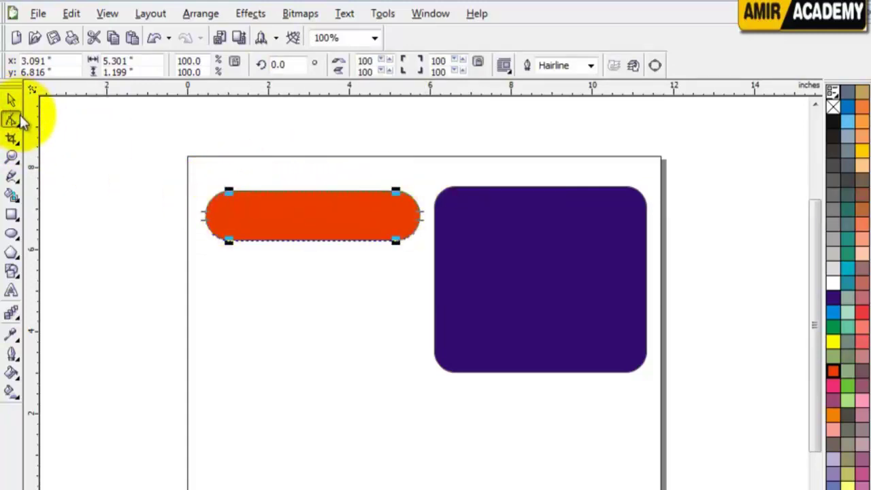
{"action": "key", "text": "ctrl+z"}
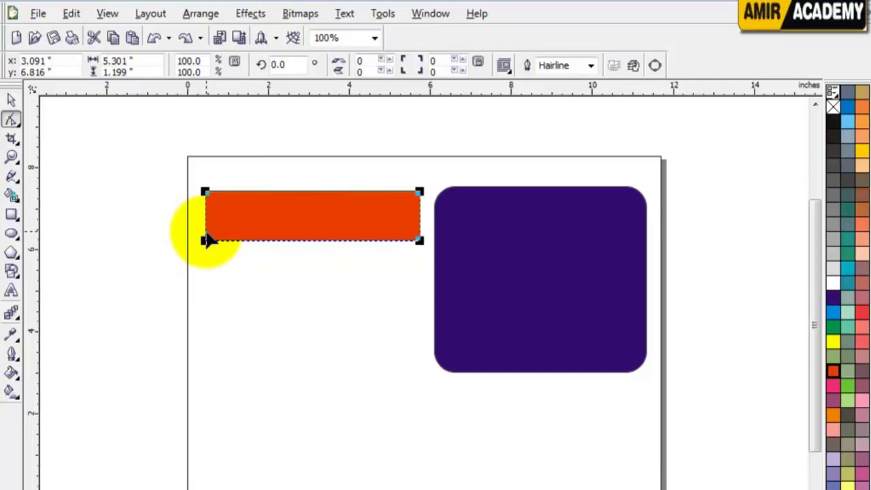
Convert the orange rectangle to curves via right-click Convert To Curves, then take the Shape tool
{"action": "left_click", "coordinate": [11, 101]}
{"action": "left_click", "coordinate": [47, 238]}
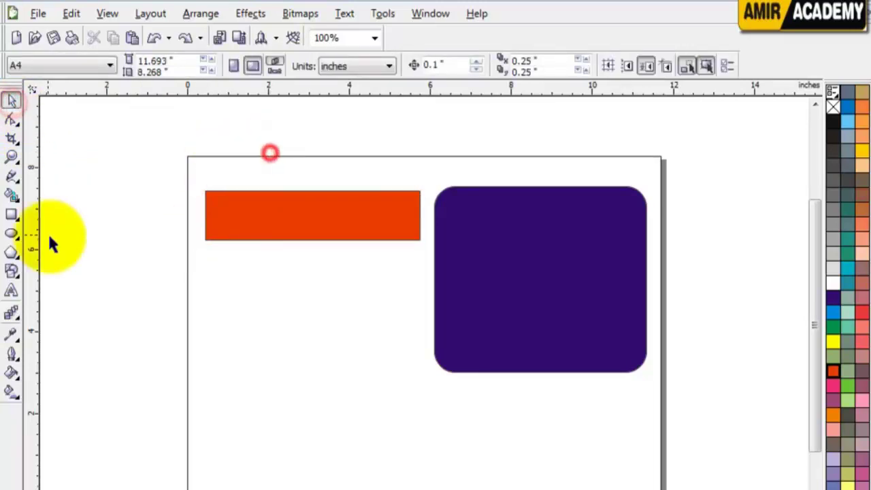
{"action": "left_click", "coordinate": [299, 219]}
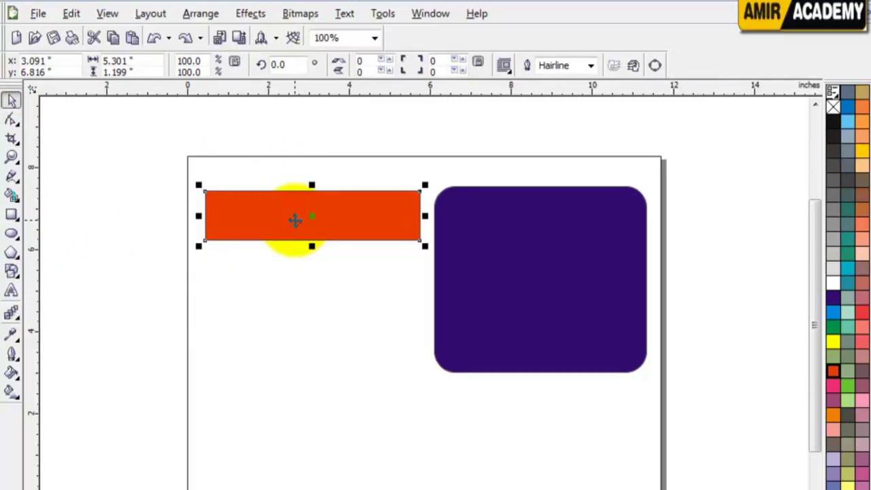
{"action": "key", "text": "ctrl+q"}
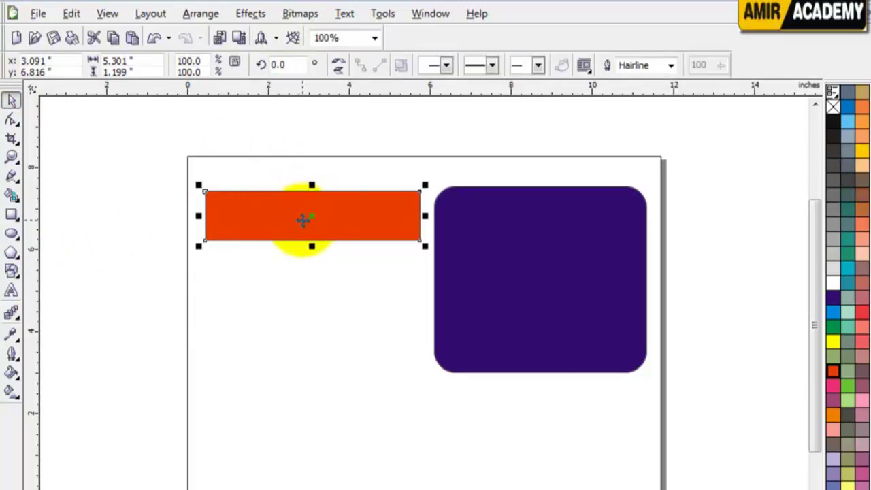
{"action": "right_click", "coordinate": [280, 208]}
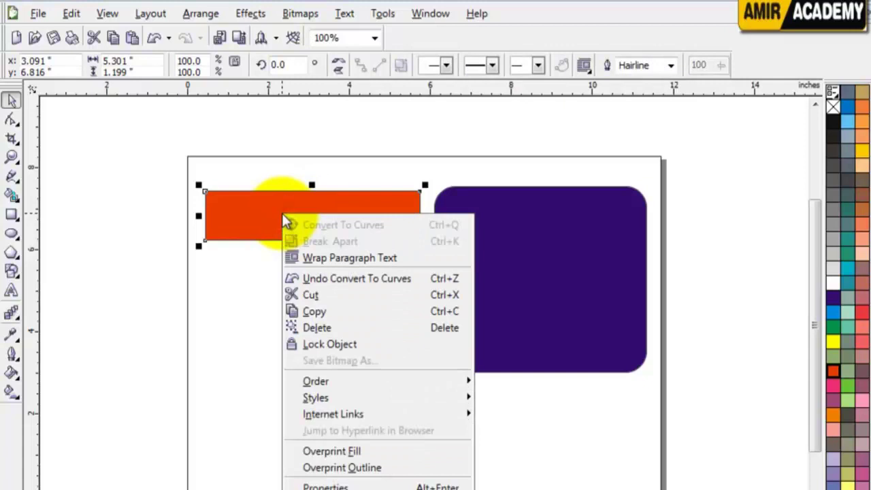
{"action": "left_click", "coordinate": [271, 213]}
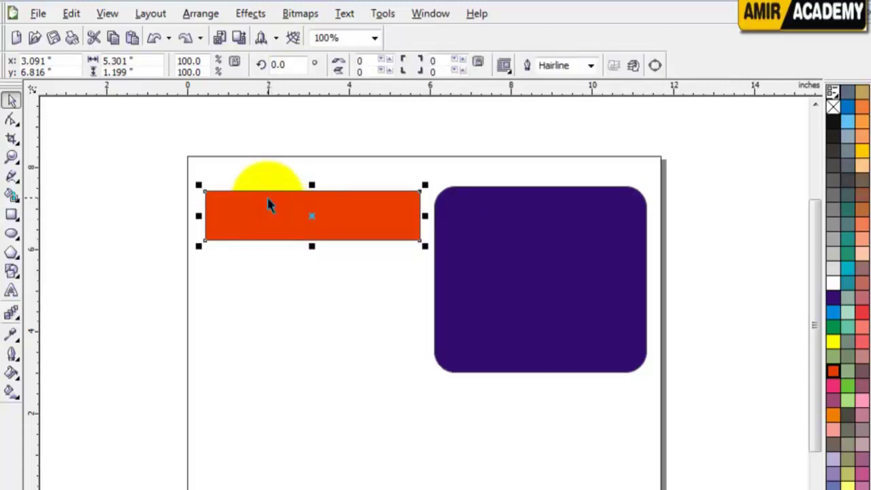
{"action": "key", "text": "ctrl+z"}
{"action": "left_click", "coordinate": [252, 211]}
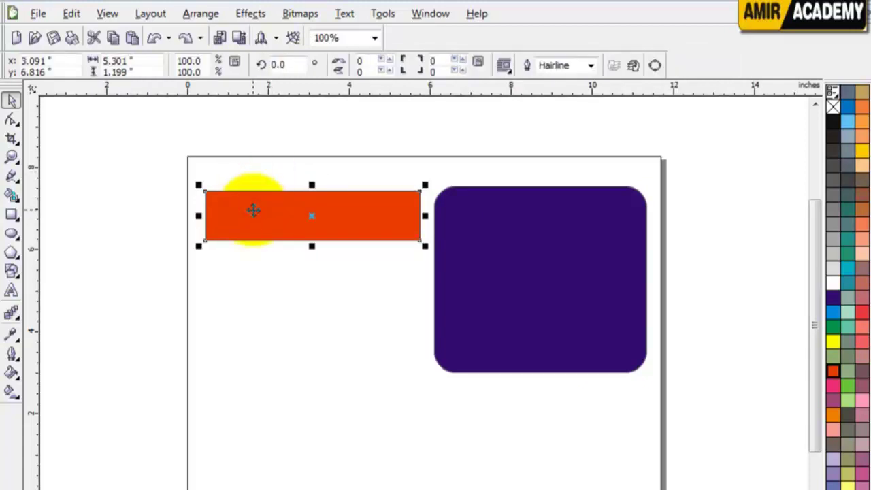
{"action": "right_click", "coordinate": [252, 211]}
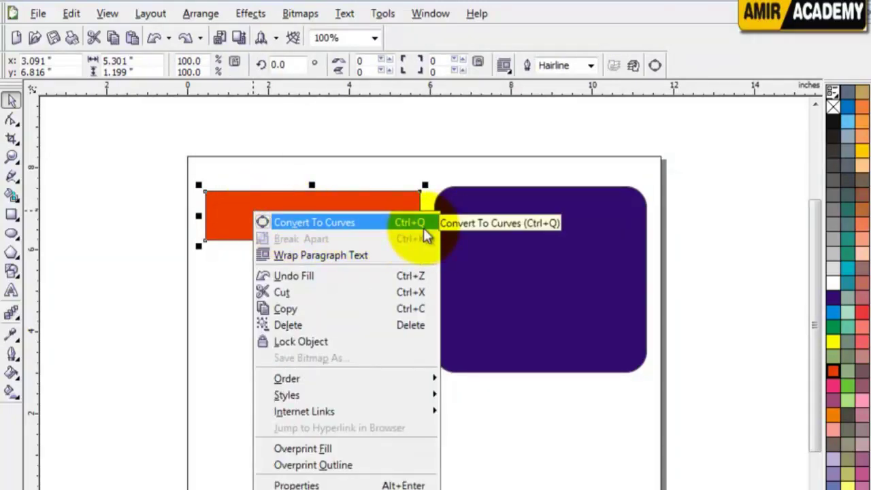
{"action": "left_click", "coordinate": [356, 228]}
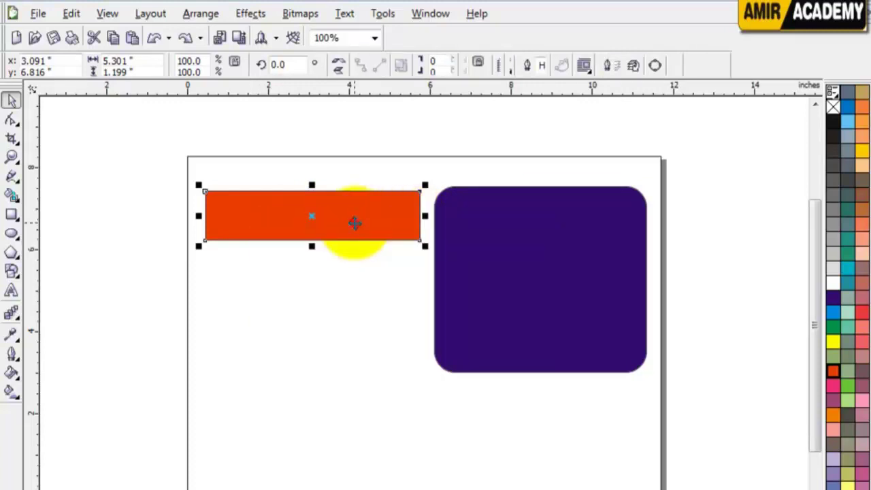
{"action": "left_click", "coordinate": [265, 272]}
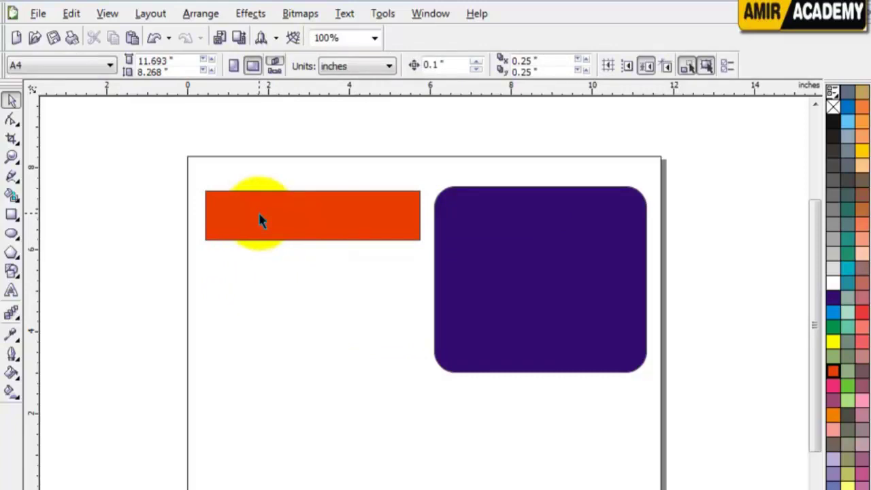
{"action": "key", "text": "F10"}
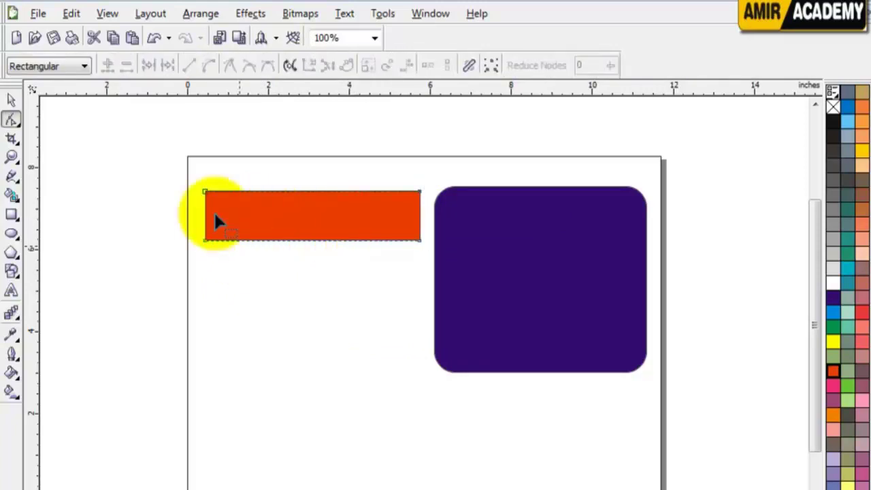
Zoom in on the orange rectangle's top-left corner
{"action": "left_click", "coordinate": [12, 99]}
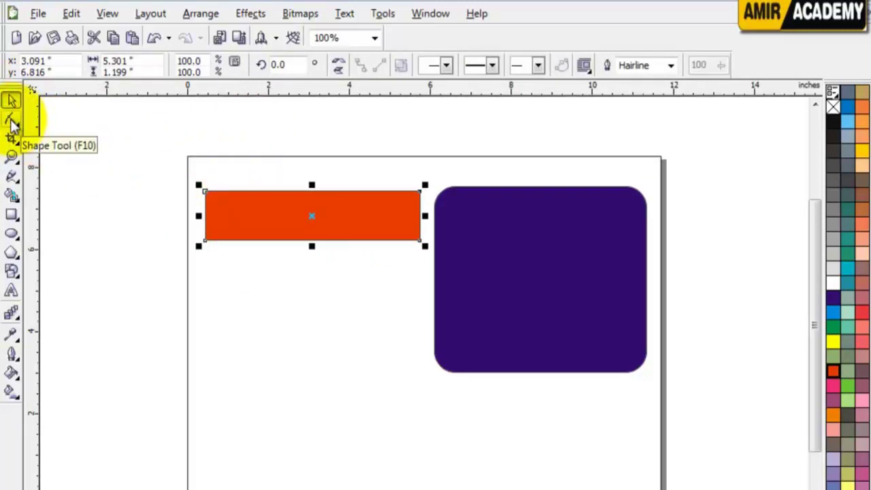
{"action": "left_click", "coordinate": [12, 122]}
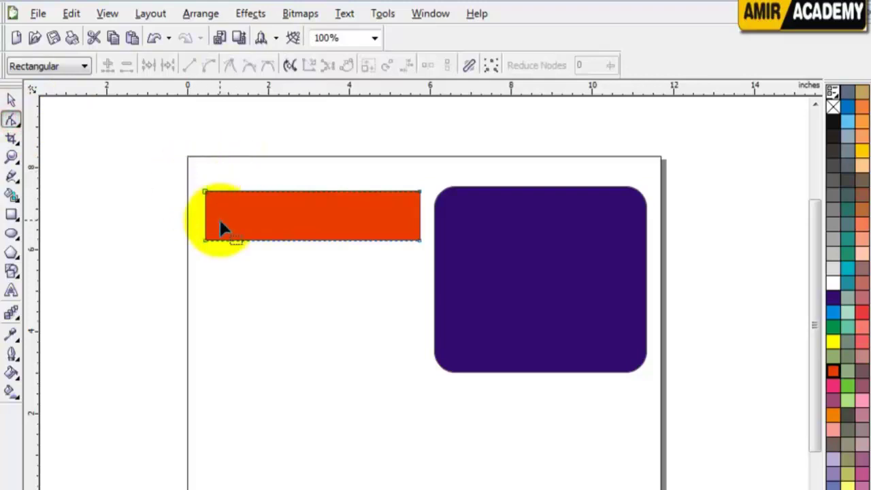
{"action": "key", "text": "z"}
{"action": "left_click_drag", "start_coordinate": [170, 168], "coordinate": [303, 279]}
{"action": "left_click", "coordinate": [10, 100]}
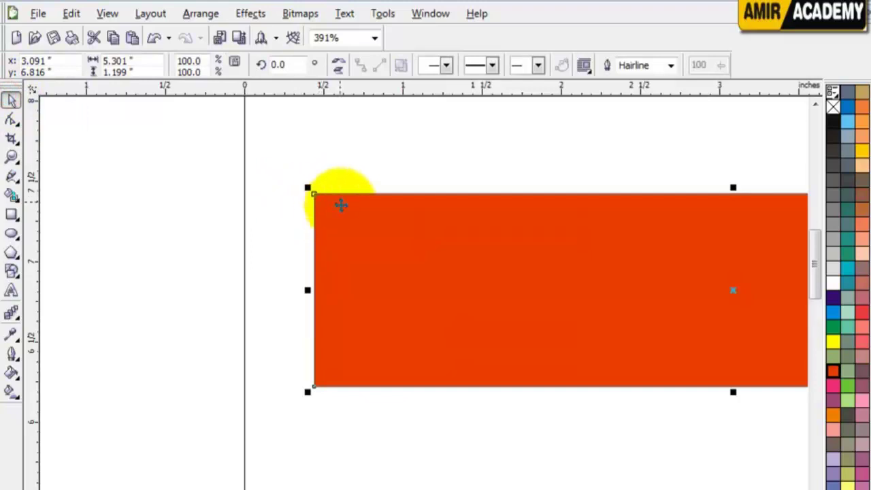
{"action": "key", "text": "z"}
{"action": "left_click_drag", "start_coordinate": [285, 177], "coordinate": [432, 443]}
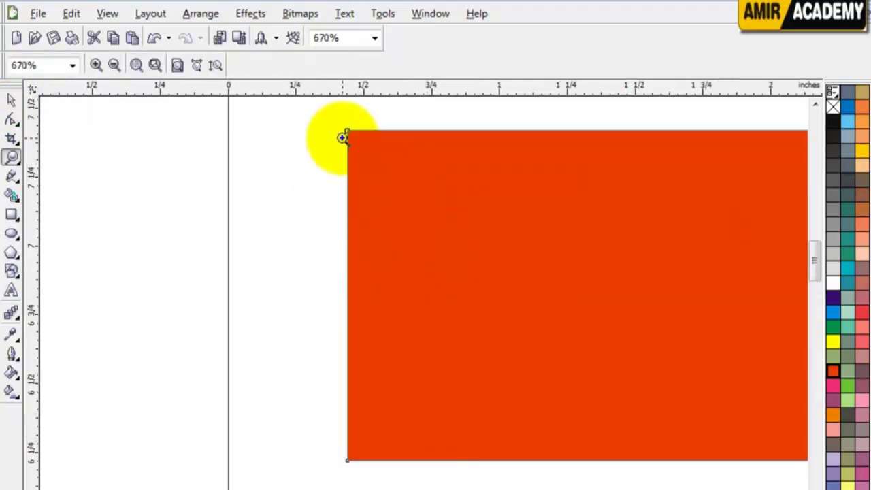
Drag the top-left node right along the top edge so the left side slants, then zoom out
{"action": "left_click", "coordinate": [11, 119]}
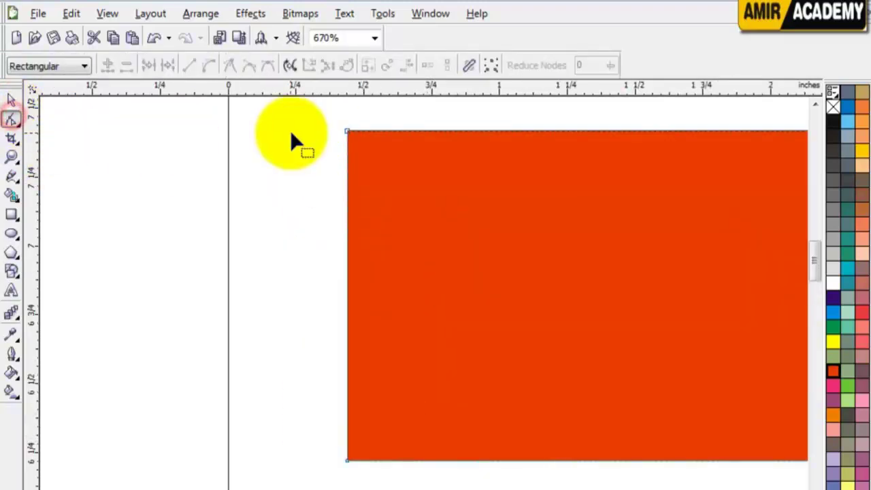
{"action": "left_click_drag", "start_coordinate": [308, 107], "coordinate": [394, 162]}
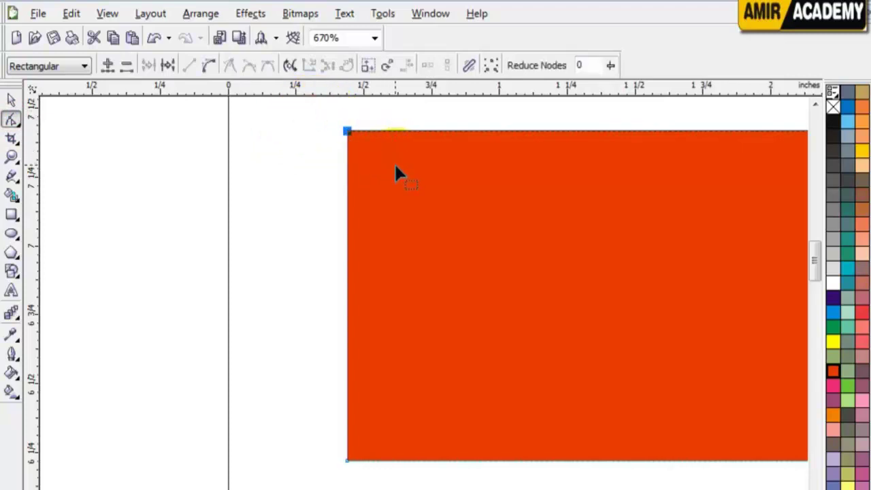
{"action": "left_click_drag", "start_coordinate": [347, 133], "coordinate": [605, 131]}
{"action": "left_click", "coordinate": [11, 100]}
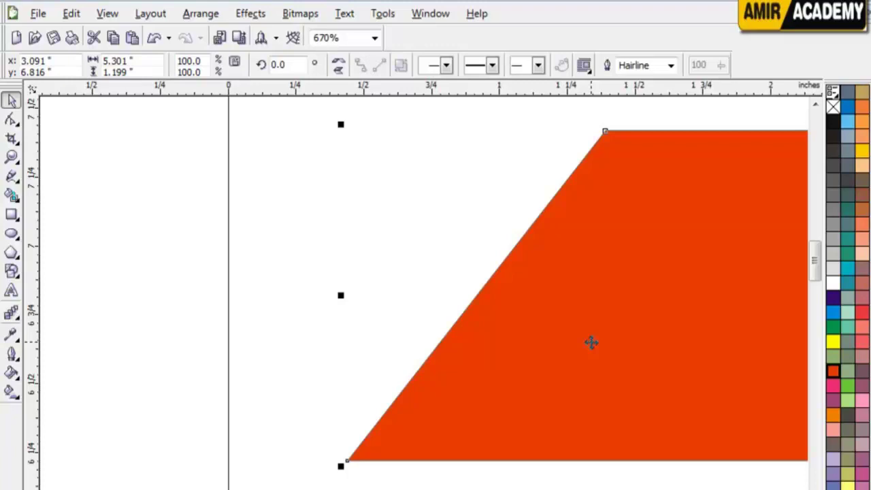
{"action": "key", "text": "F4"}
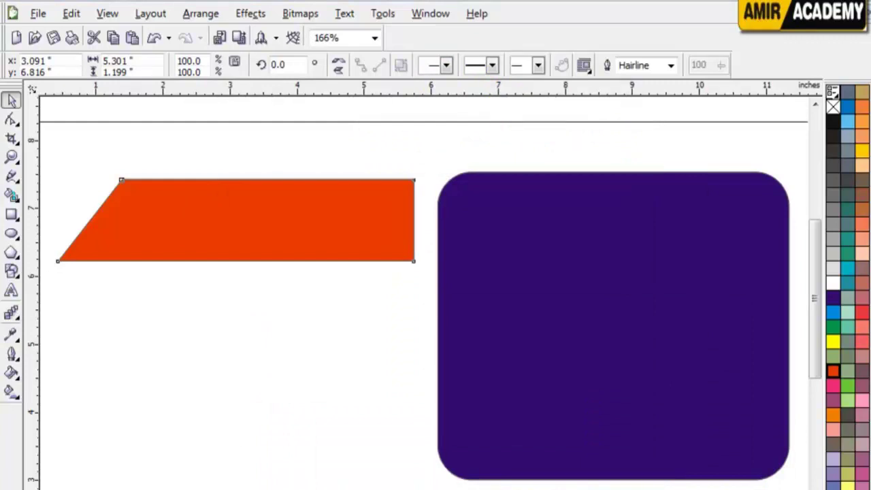
{"action": "left_click", "coordinate": [209, 207]}
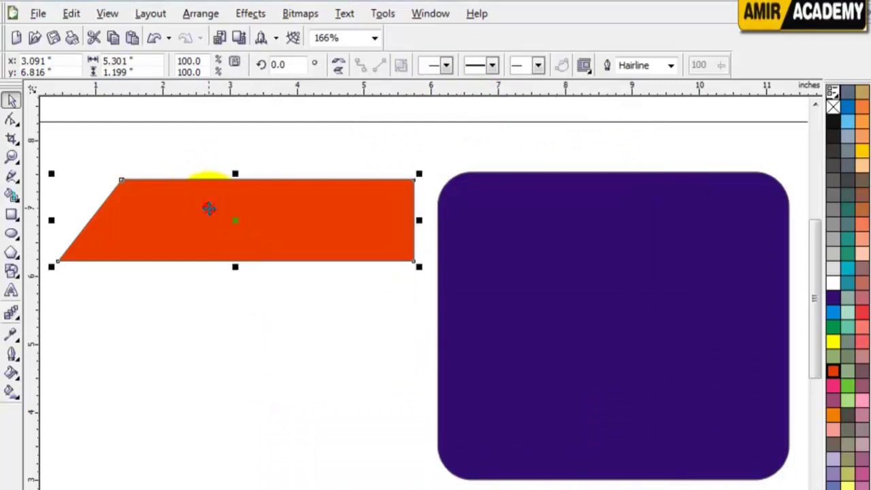
{"action": "left_click", "coordinate": [18, 151]}
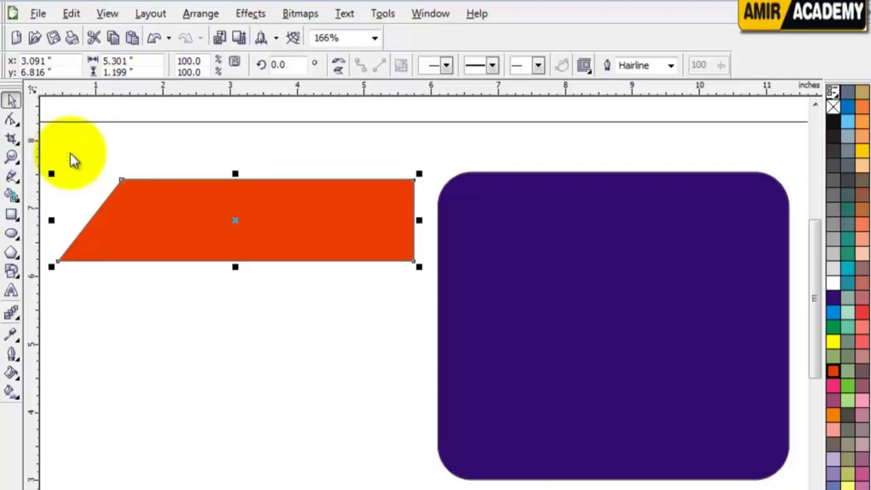
{"action": "left_click", "coordinate": [10, 138]}
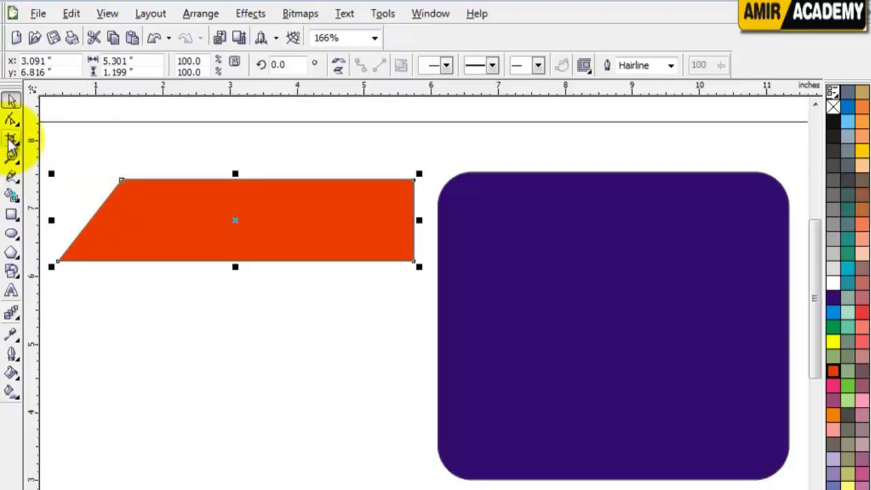
{"action": "left_click_drag", "start_coordinate": [429, 152], "coordinate": [710, 477]}
{"action": "mouse_move", "coordinate": [579, 346]}
{"action": "left_mouse_down"}
{"action": "mouse_move", "coordinate": [543, 345]}
{"action": "mouse_move", "coordinate": [570, 346]}
{"action": "left_mouse_up"}
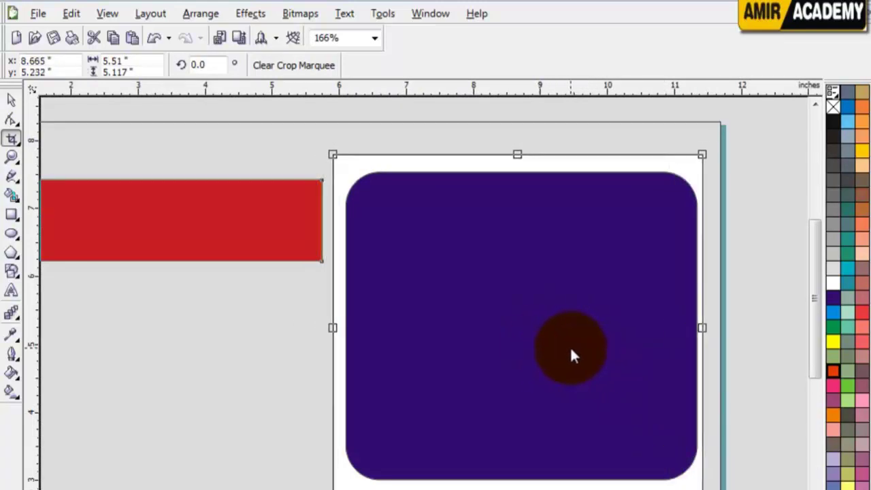
{"action": "left_click", "coordinate": [292, 66]}
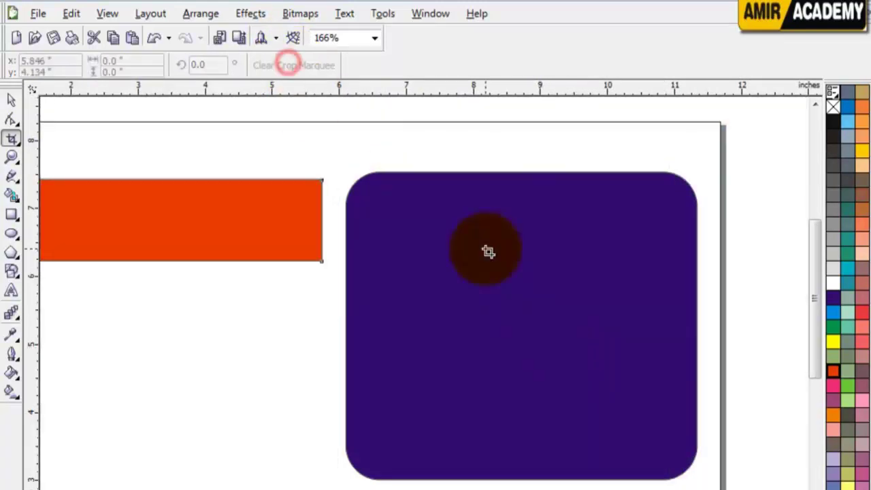
{"action": "left_click", "coordinate": [11, 100]}
{"action": "left_click", "coordinate": [93, 145]}
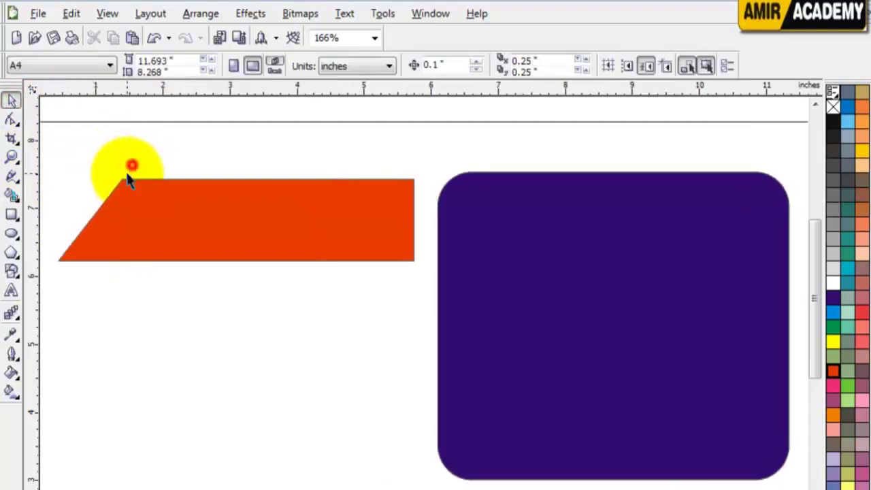
{"action": "left_click", "coordinate": [117, 202]}
{"action": "left_click", "coordinate": [126, 182]}
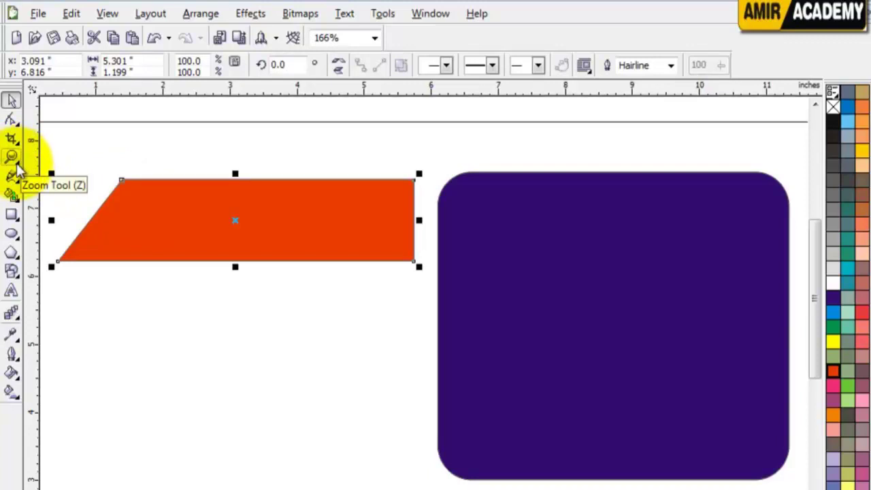
{"action": "left_click", "coordinate": [15, 159]}
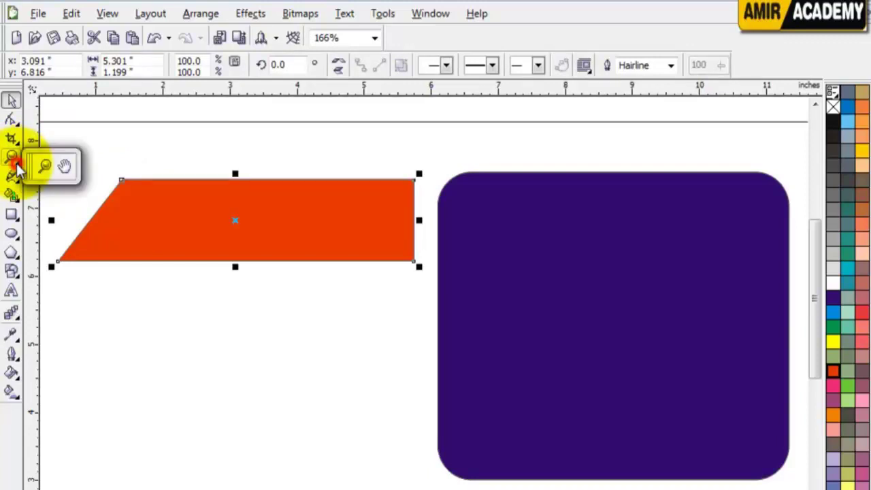
{"action": "left_click", "coordinate": [65, 167]}
{"action": "left_click_drag", "start_coordinate": [156, 209], "coordinate": [257, 294]}
{"action": "left_click_drag", "start_coordinate": [551, 281], "coordinate": [327, 272]}
{"action": "left_click_drag", "start_coordinate": [284, 198], "coordinate": [508, 288]}
{"action": "left_click_drag", "start_coordinate": [515, 348], "coordinate": [390, 410]}
{"action": "left_click_drag", "start_coordinate": [395, 220], "coordinate": [429, 347]}
{"action": "left_click_drag", "start_coordinate": [258, 347], "coordinate": [319, 222]}
{"action": "left_click_drag", "start_coordinate": [311, 268], "coordinate": [311, 226]}
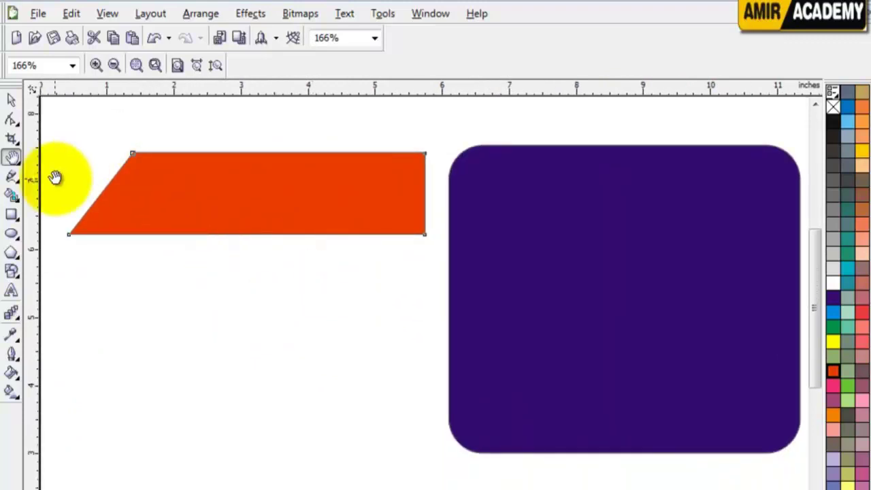
{"action": "left_click", "coordinate": [18, 165]}
{"action": "left_click", "coordinate": [45, 167]}
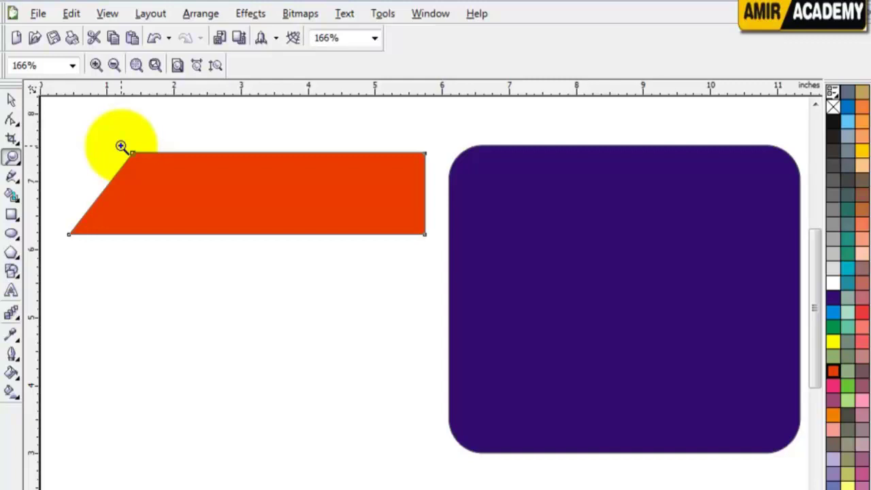
{"action": "left_click_drag", "start_coordinate": [85, 125], "coordinate": [226, 264]}
{"action": "left_click_drag", "start_coordinate": [230, 148], "coordinate": [464, 286]}
{"action": "left_click_drag", "start_coordinate": [337, 190], "coordinate": [558, 341]}
{"action": "left_click_drag", "start_coordinate": [255, 172], "coordinate": [608, 396]}
{"action": "left_click_drag", "start_coordinate": [338, 245], "coordinate": [556, 407]}
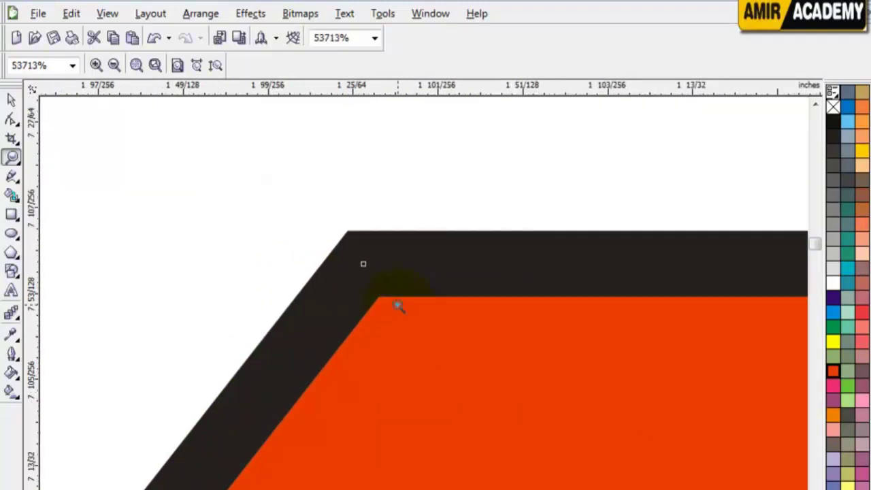
{"action": "left_click", "coordinate": [12, 99]}
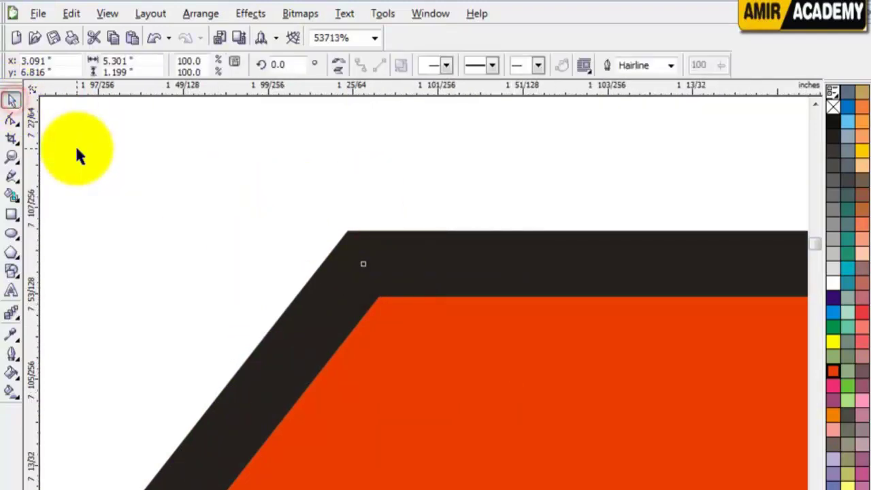
{"action": "key", "text": "F4"}
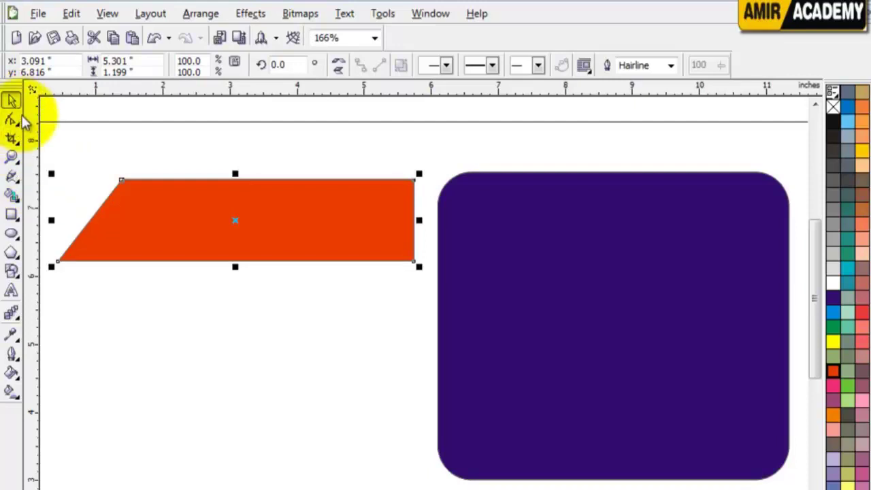
Browse the Curve and Shape flyouts, then start a Freehand line below the orange shape
{"action": "left_click", "coordinate": [14, 176]}
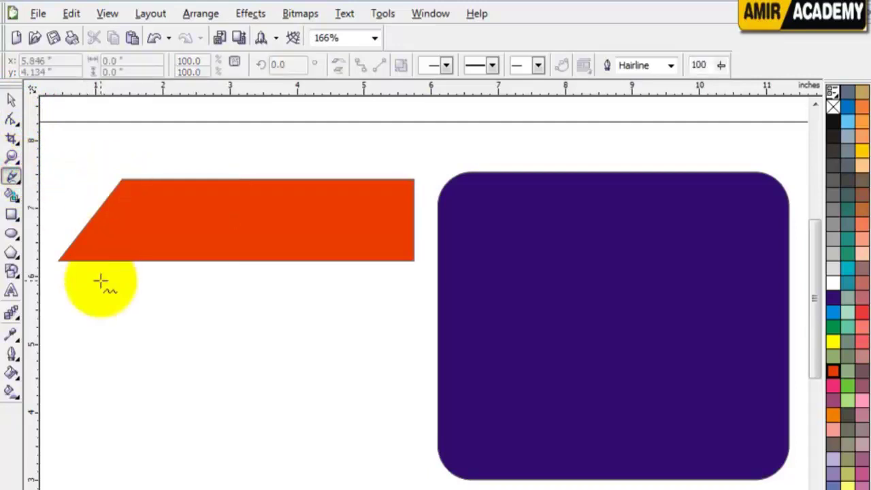
{"action": "left_click", "coordinate": [19, 182]}
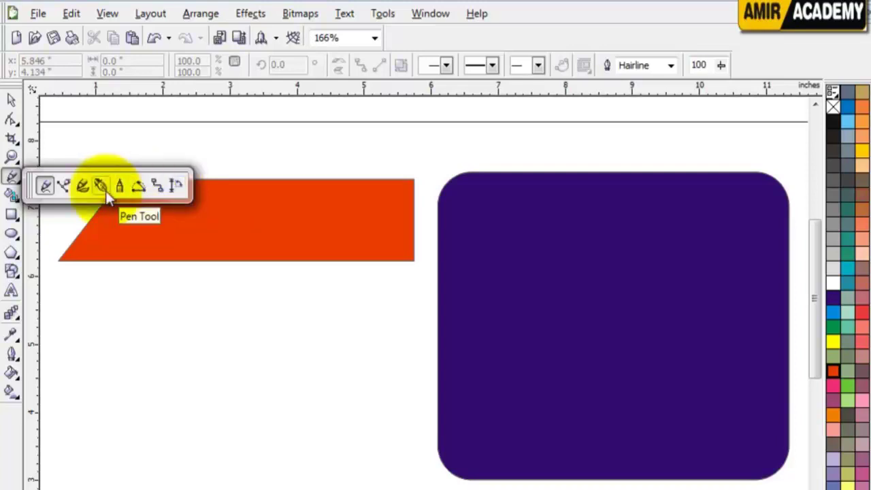
{"action": "left_click", "coordinate": [10, 120]}
{"action": "left_click", "coordinate": [11, 175]}
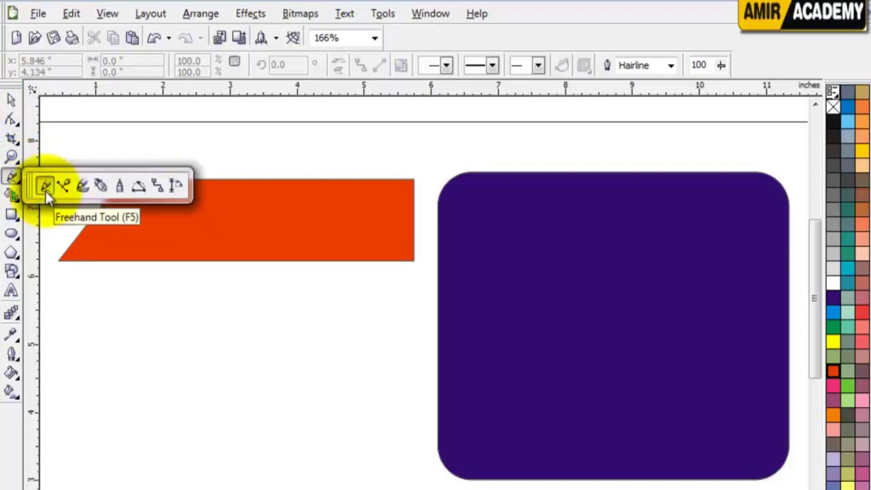
{"action": "left_click", "coordinate": [78, 298]}
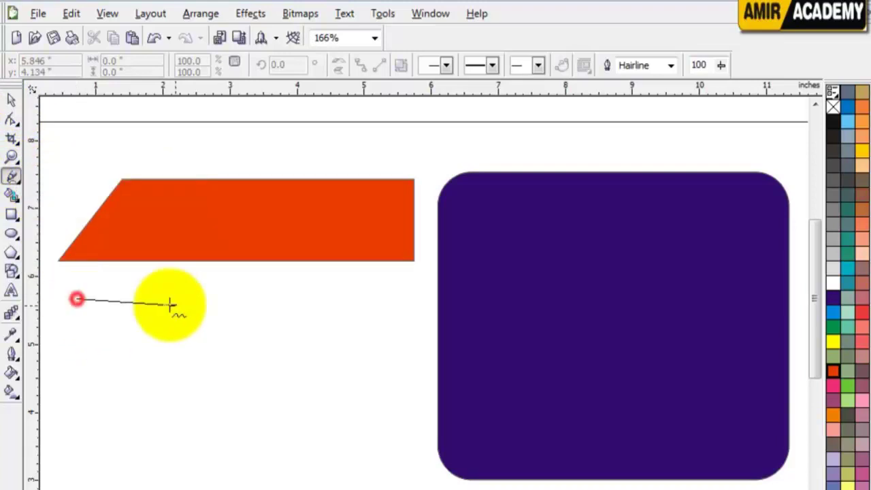
Draw a horizontal straight line under the orange shape, replacing an undone diagonal
{"action": "left_click", "coordinate": [324, 486]}
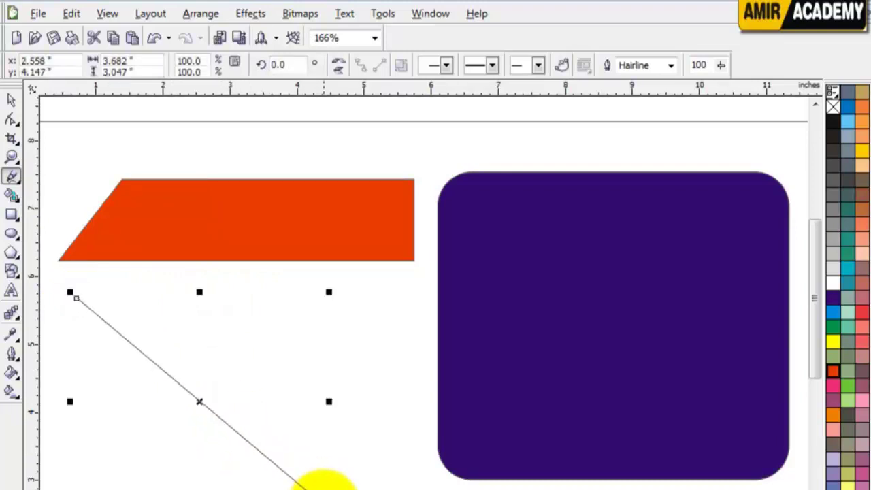
{"action": "key", "text": "ctrl+z"}
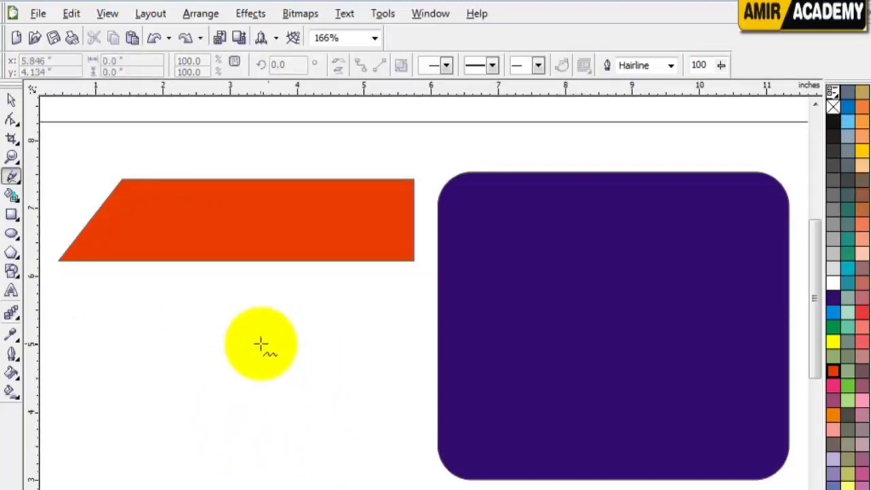
{"action": "left_click", "coordinate": [57, 298]}
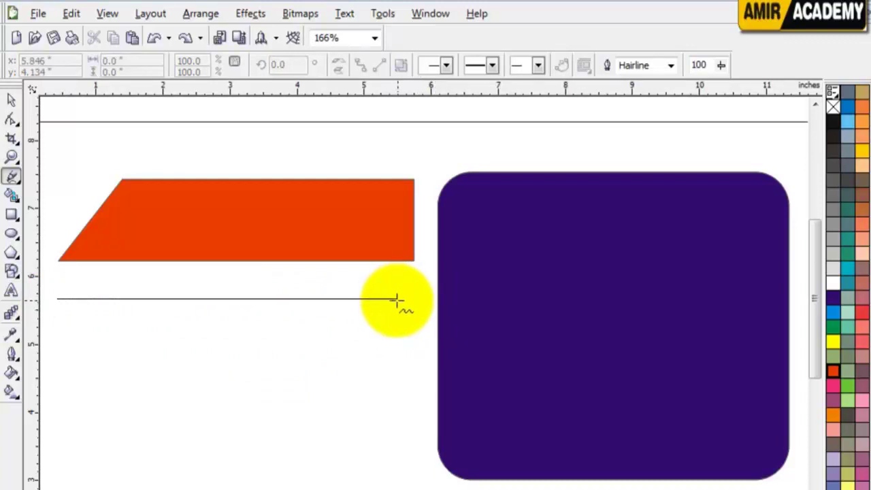
{"action": "left_click", "coordinate": [316, 299]}
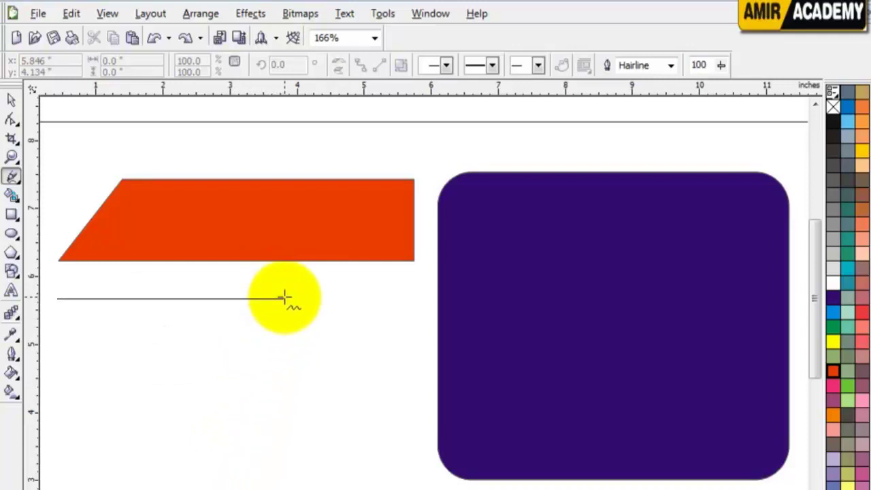
{"action": "left_click", "coordinate": [404, 299]}
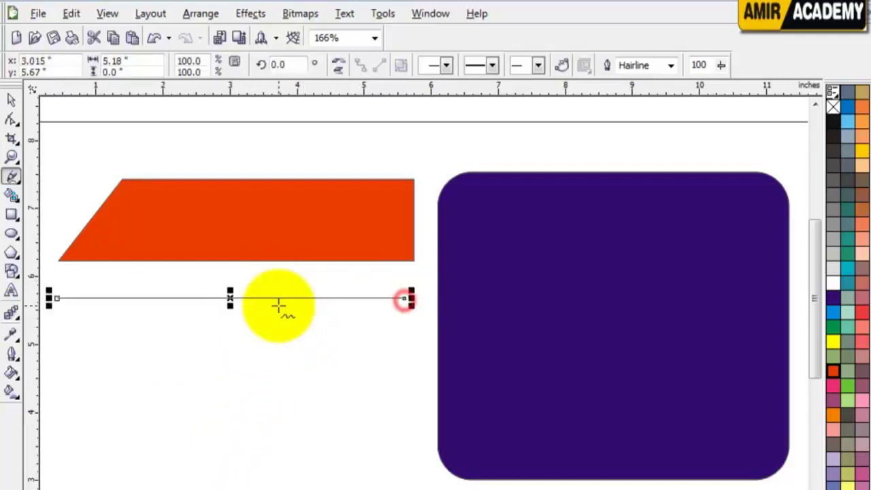
Draw two crossing diagonal lines below the horizontal line
{"action": "left_click", "coordinate": [11, 99]}
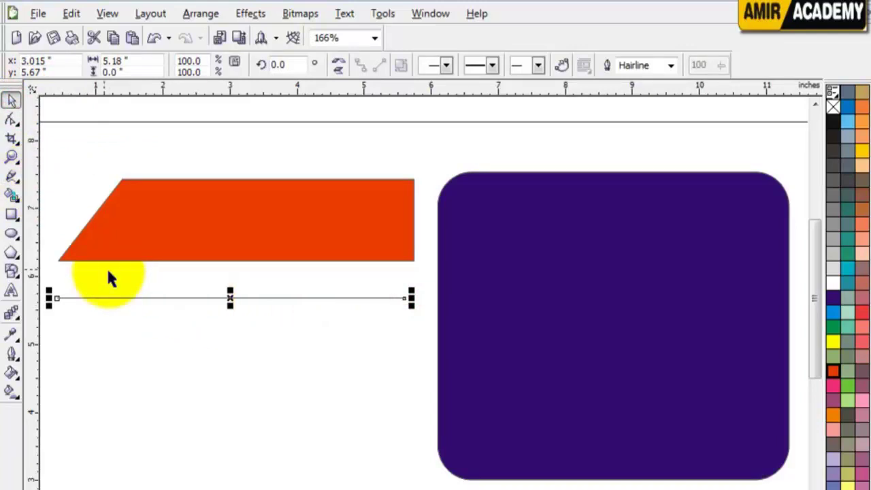
{"action": "left_click", "coordinate": [11, 175]}
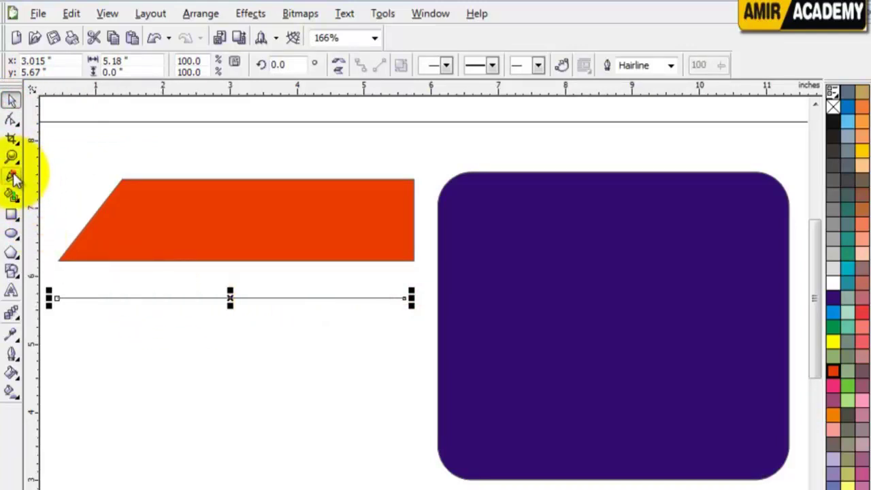
{"action": "left_click", "coordinate": [159, 279]}
{"action": "left_click", "coordinate": [306, 427]}
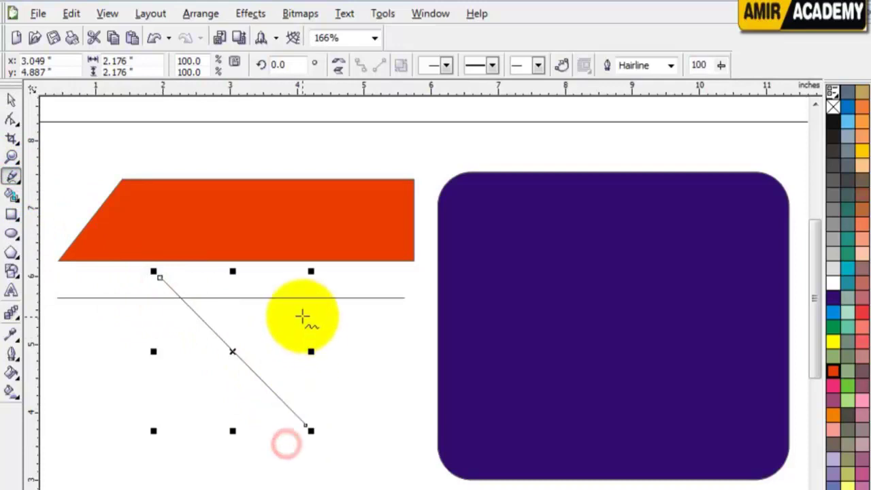
{"action": "left_click", "coordinate": [303, 316]}
{"action": "left_click", "coordinate": [159, 461]}
Draw a connected polyline that joins back onto itself
{"action": "left_click", "coordinate": [129, 326]}
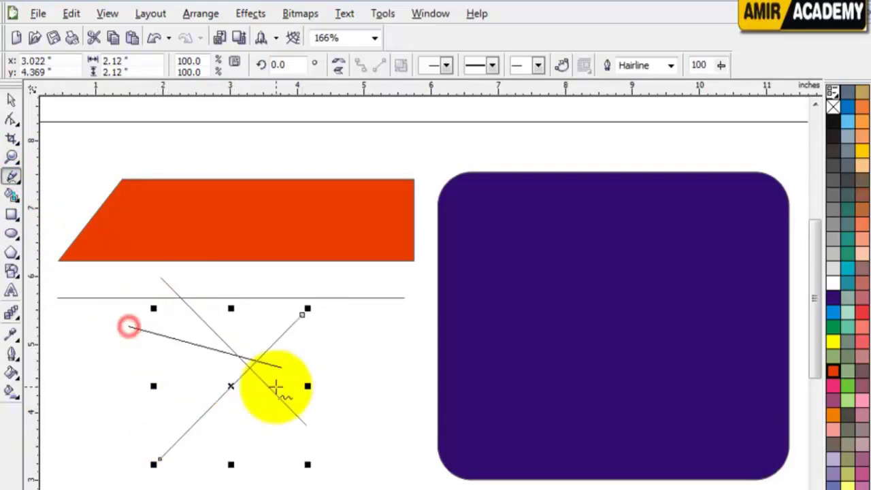
{"action": "left_click", "coordinate": [359, 456]}
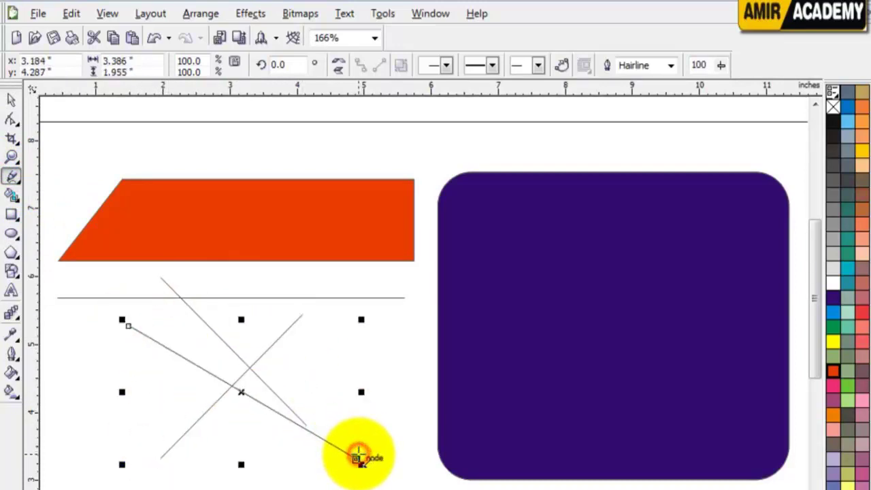
{"action": "left_click", "coordinate": [359, 458]}
{"action": "left_click", "coordinate": [352, 361]}
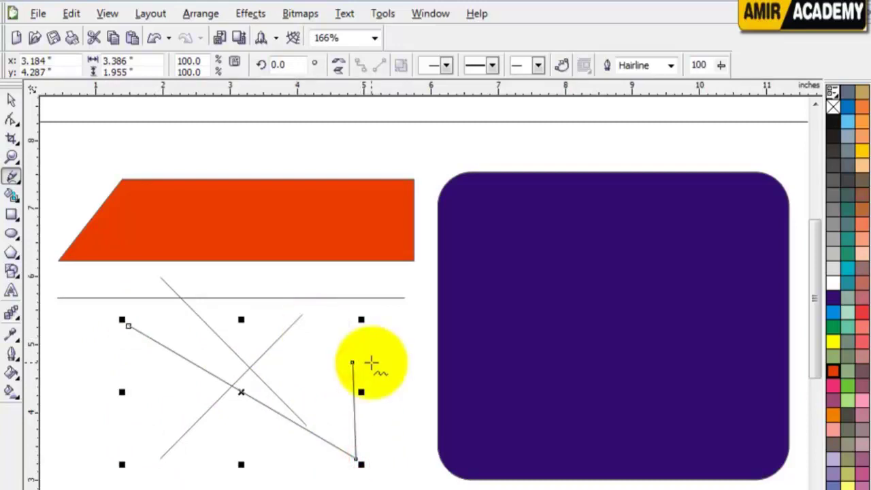
{"action": "left_click", "coordinate": [250, 314]}
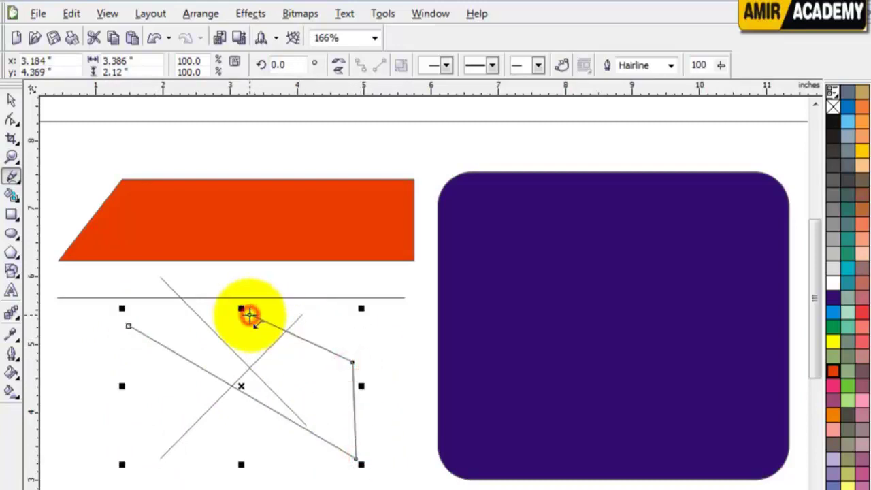
{"action": "left_click", "coordinate": [209, 372]}
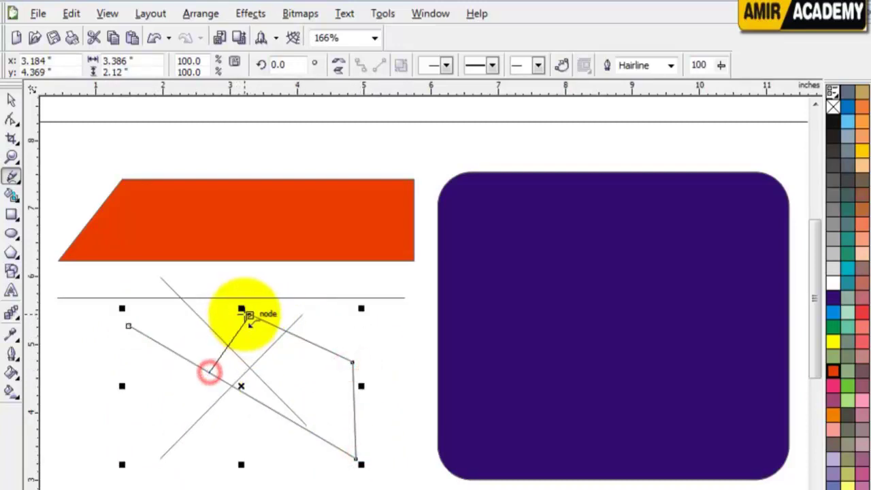
{"action": "left_click", "coordinate": [249, 315]}
Marquee-select the crossing lines and polyline and delete them
{"action": "left_click", "coordinate": [12, 101]}
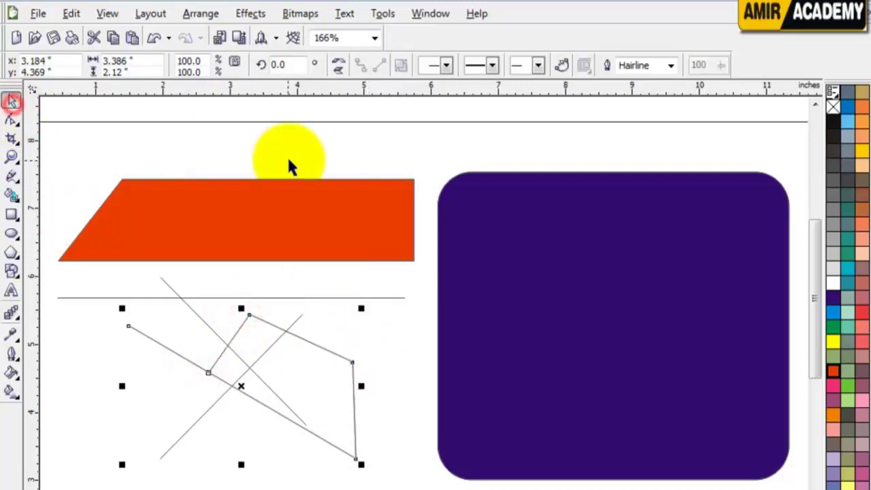
{"action": "left_click", "coordinate": [288, 160]}
{"action": "left_click_drag", "start_coordinate": [109, 487], "coordinate": [408, 259]}
{"action": "key", "text": "Delete"}
Delete the horizontal line and begin a Bezier curve with its first bending nodes
{"action": "left_click", "coordinate": [384, 299]}
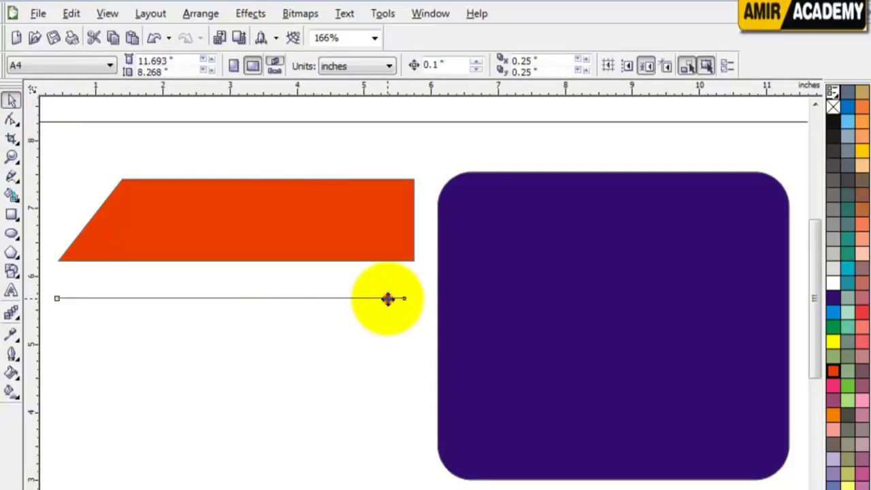
{"action": "key", "text": "Delete"}
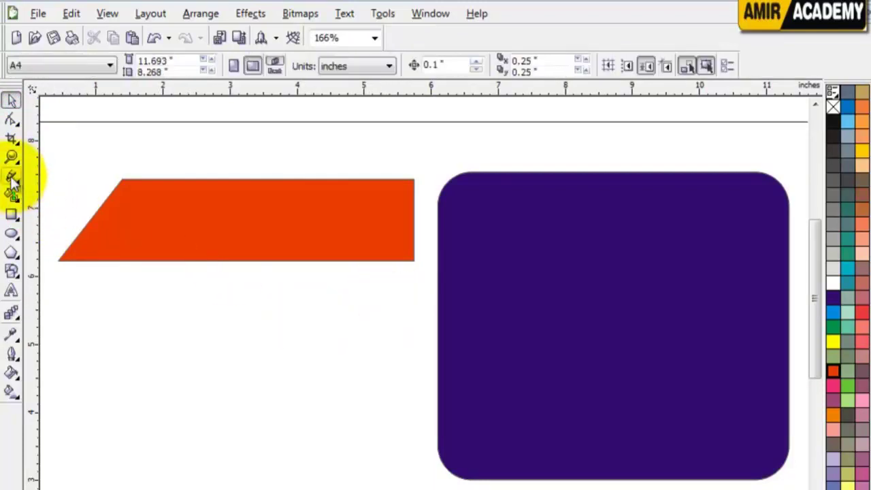
{"action": "left_click", "coordinate": [14, 178]}
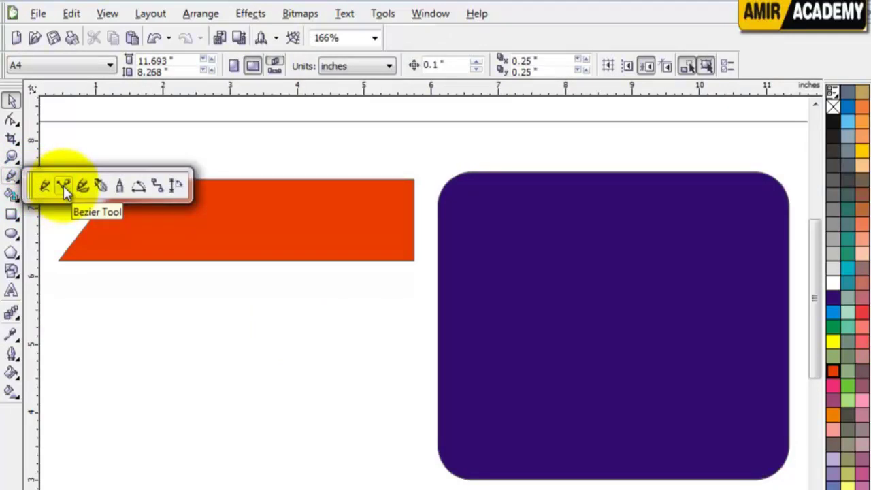
{"action": "left_click", "coordinate": [63, 186]}
{"action": "left_click_drag", "start_coordinate": [93, 331], "coordinate": [177, 350]}
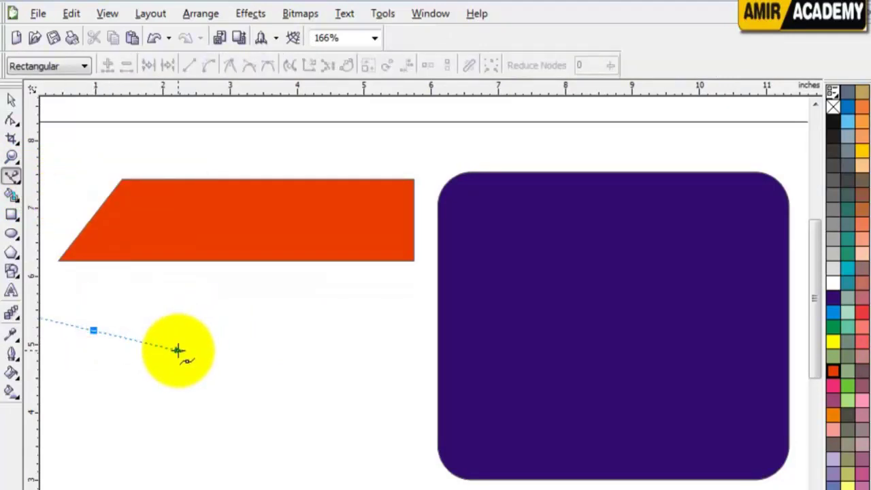
{"action": "left_click_drag", "start_coordinate": [150, 390], "coordinate": [228, 378]}
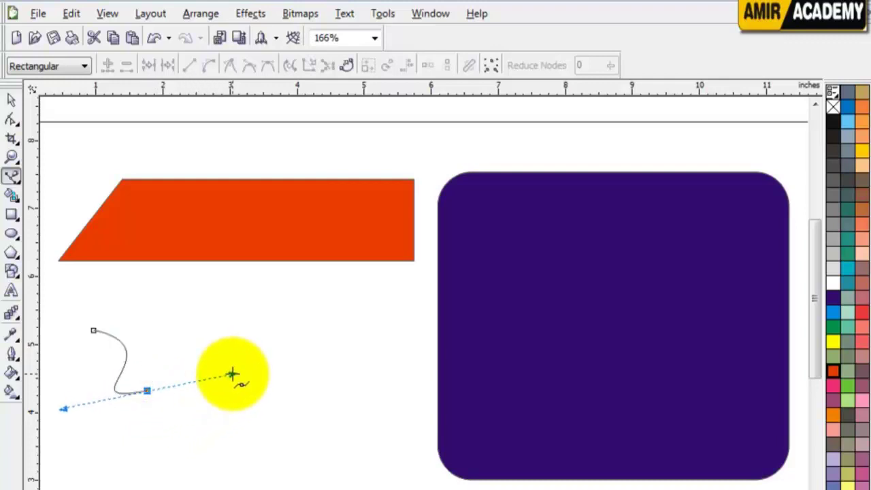
{"action": "left_click", "coordinate": [232, 373]}
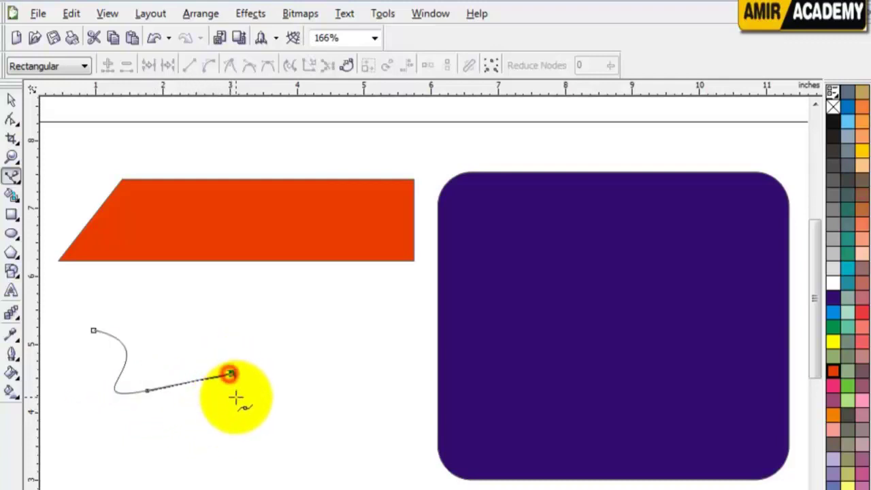
Extend the Bezier path with curved nodes down, around the lower left and back right
{"action": "left_click_drag", "start_coordinate": [232, 373], "coordinate": [264, 399]}
{"action": "left_click", "coordinate": [263, 425]}
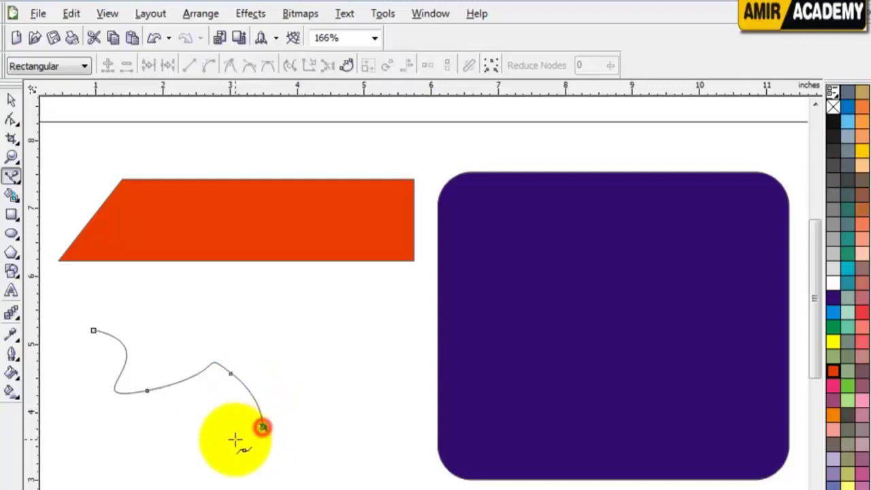
{"action": "left_click", "coordinate": [224, 441]}
{"action": "left_click_drag", "start_coordinate": [139, 470], "coordinate": [156, 486]}
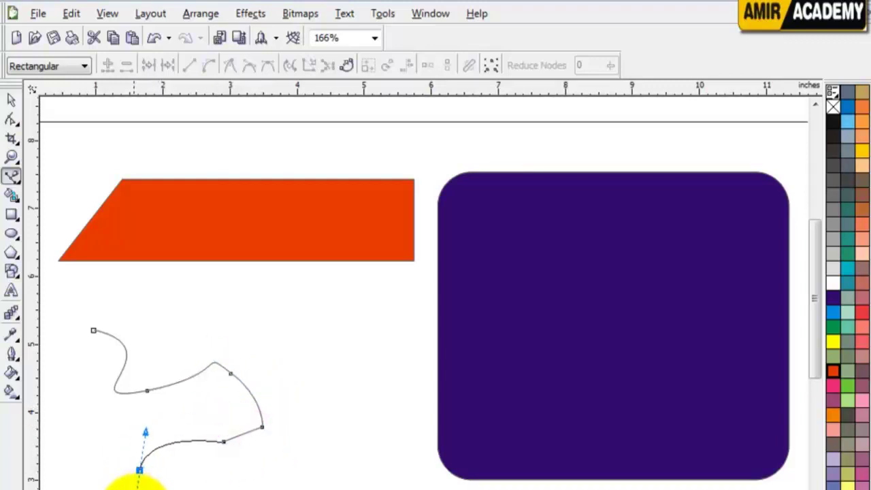
{"action": "left_click", "coordinate": [98, 469]}
{"action": "left_click", "coordinate": [95, 407]}
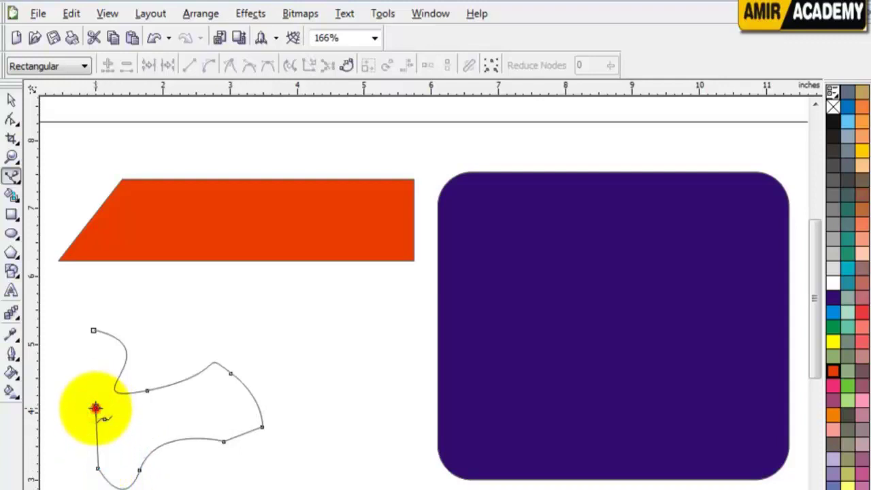
{"action": "left_click_drag", "start_coordinate": [144, 413], "coordinate": [144, 412]}
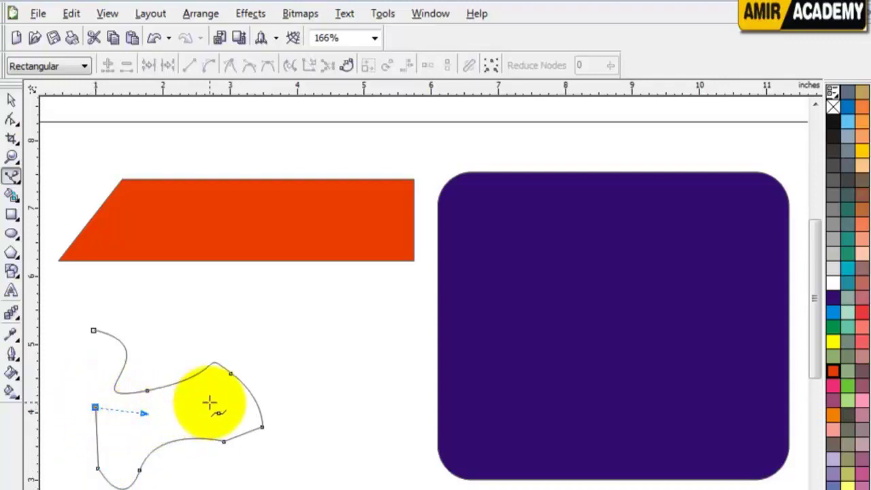
{"action": "left_click_drag", "start_coordinate": [211, 403], "coordinate": [251, 360]}
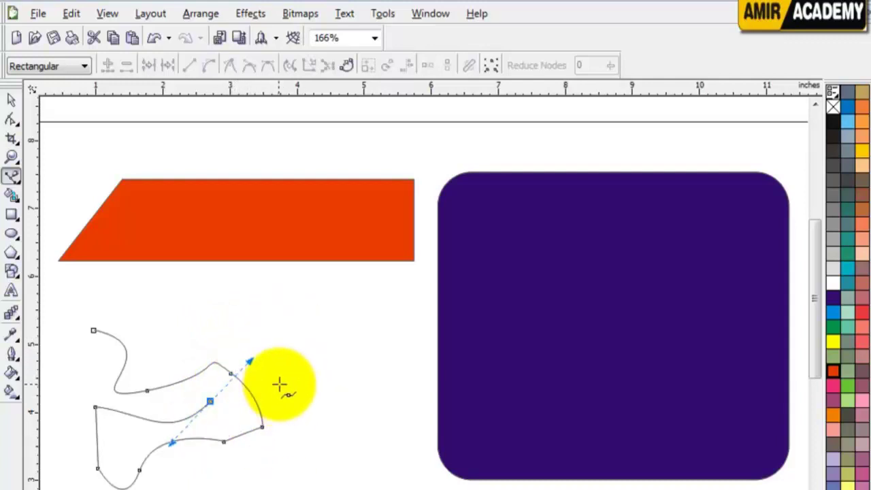
{"action": "left_click", "coordinate": [16, 181]}
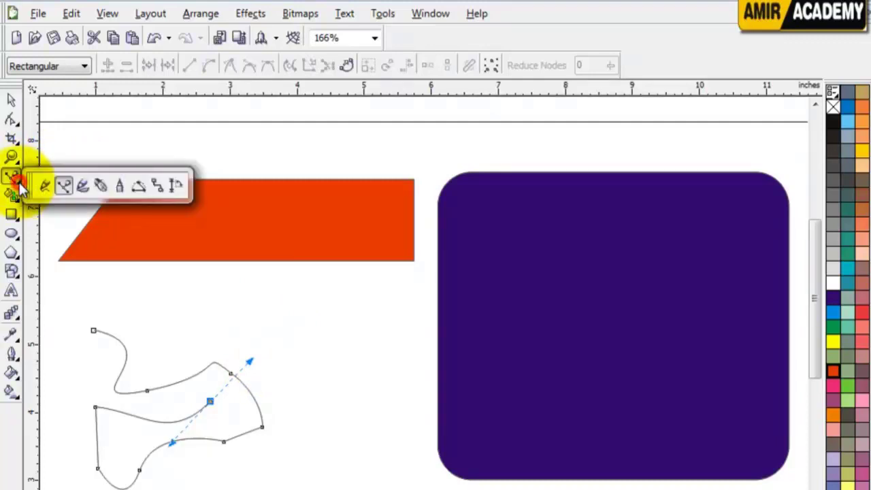
Paint a looping Artistic Media brush stroke and fill it yellow
{"action": "left_click", "coordinate": [85, 191]}
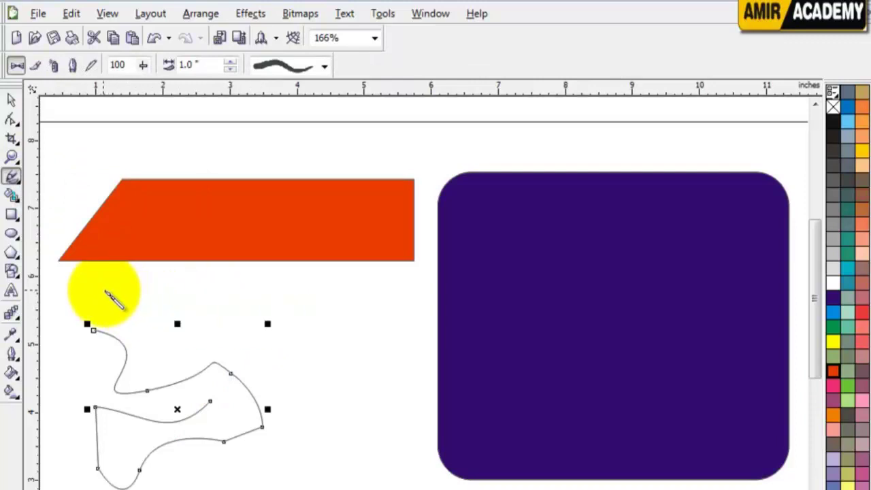
{"action": "mouse_move", "coordinate": [100, 293]}
{"action": "left_mouse_down"}
{"action": "mouse_move", "coordinate": [378, 309]}
{"action": "mouse_move", "coordinate": [438, 264]}
{"action": "mouse_move", "coordinate": [374, 177]}
{"action": "mouse_move", "coordinate": [165, 138]}
{"action": "mouse_move", "coordinate": [188, 211]}
{"action": "mouse_move", "coordinate": [454, 237]}
{"action": "mouse_move", "coordinate": [504, 381]}
{"action": "mouse_move", "coordinate": [248, 402]}
{"action": "mouse_move", "coordinate": [227, 464]}
{"action": "mouse_move", "coordinate": [504, 482]}
{"action": "mouse_move", "coordinate": [112, 352]}
{"action": "left_mouse_up"}
{"action": "left_click_drag", "start_coordinate": [108, 294], "coordinate": [112, 293]}
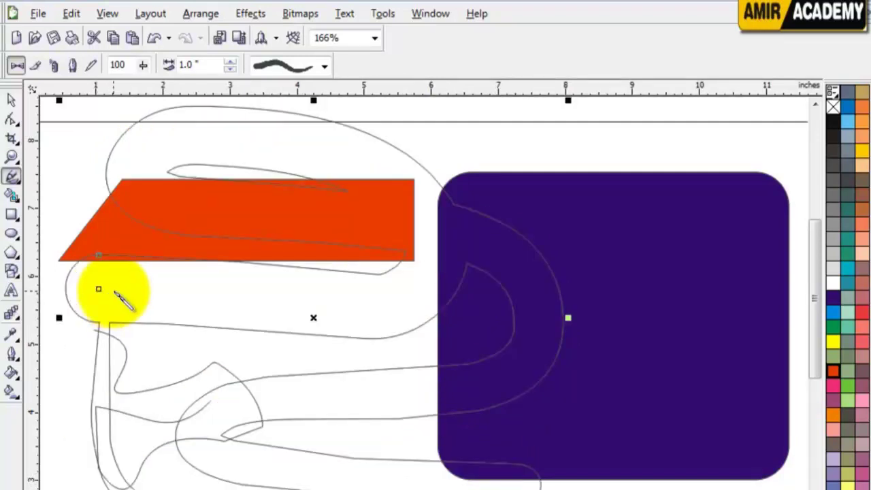
{"action": "left_click", "coordinate": [11, 101]}
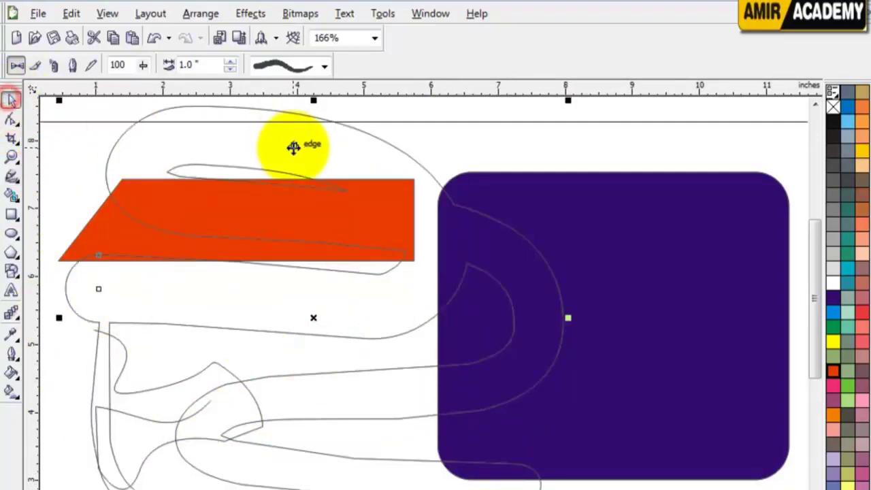
{"action": "left_click_drag", "start_coordinate": [292, 146], "coordinate": [461, 155]}
{"action": "left_click", "coordinate": [833, 340]}
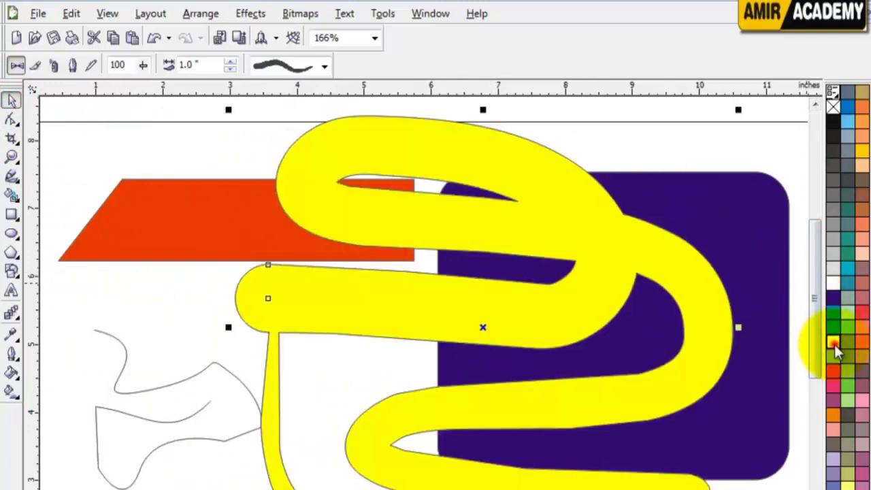
Delete the thin freehand curve and the yellow brush stroke
{"action": "left_click_drag", "start_coordinate": [211, 399], "coordinate": [184, 402]}
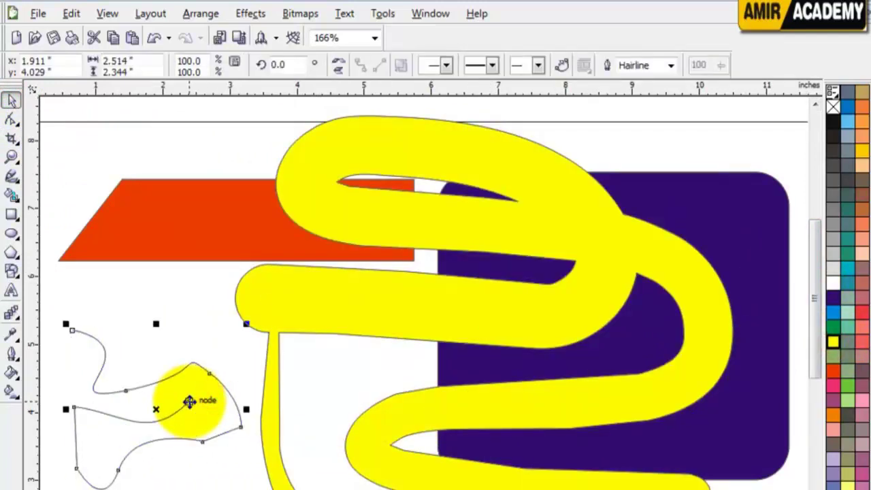
{"action": "key", "text": "Delete"}
{"action": "left_click_drag", "start_coordinate": [589, 284], "coordinate": [534, 279]}
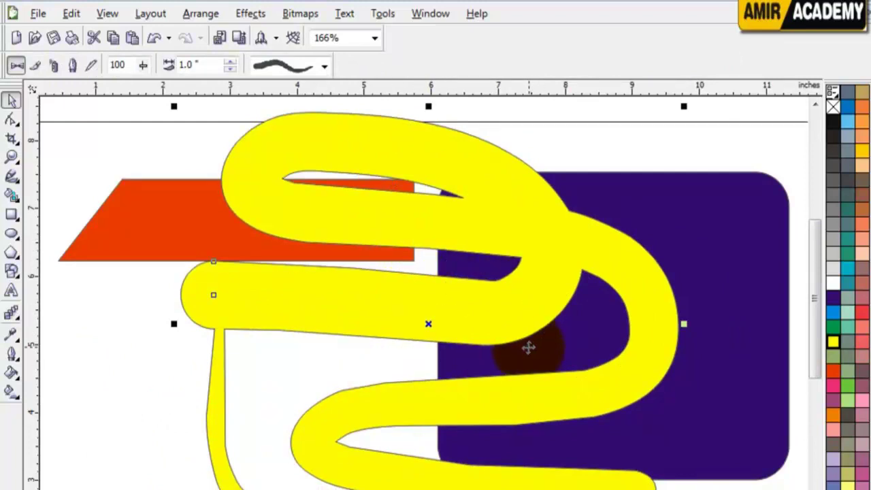
{"action": "key", "text": "Delete"}
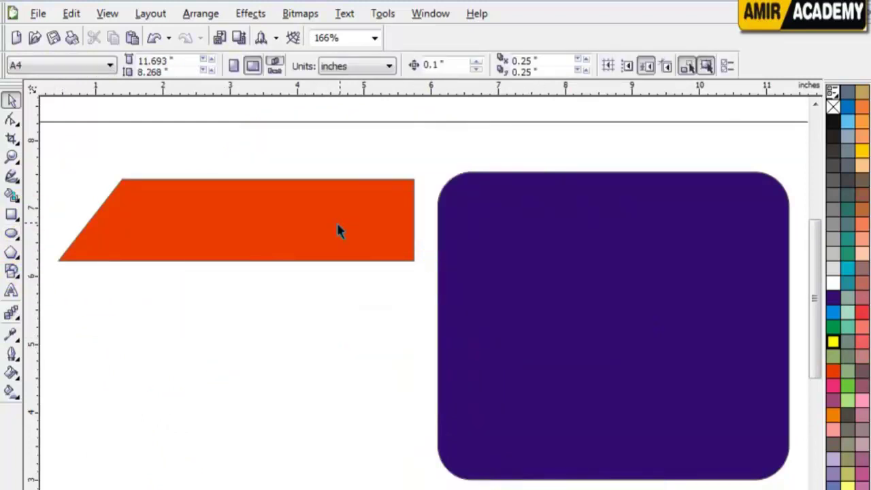
{"action": "left_click", "coordinate": [12, 177]}
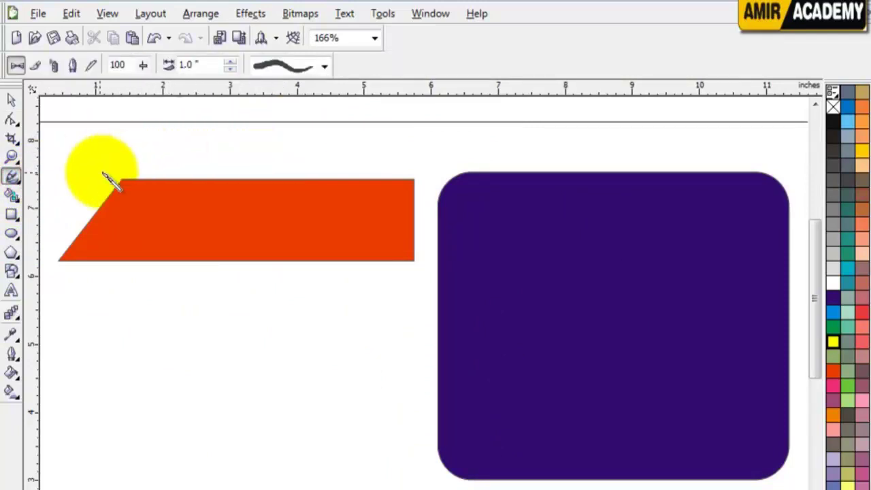
Paint a thick curving stroke into the purple rectangle and fill it blue, after trying sage green
{"action": "mouse_move", "coordinate": [88, 308]}
{"action": "left_mouse_down"}
{"action": "mouse_move", "coordinate": [149, 271]}
{"action": "mouse_move", "coordinate": [272, 231]}
{"action": "mouse_move", "coordinate": [395, 237]}
{"action": "mouse_move", "coordinate": [469, 301]}
{"action": "mouse_move", "coordinate": [478, 356]}
{"action": "mouse_move", "coordinate": [437, 422]}
{"action": "mouse_move", "coordinate": [300, 477]}
{"action": "mouse_move", "coordinate": [183, 481]}
{"action": "mouse_move", "coordinate": [166, 469]}
{"action": "mouse_move", "coordinate": [163, 424]}
{"action": "left_mouse_up"}
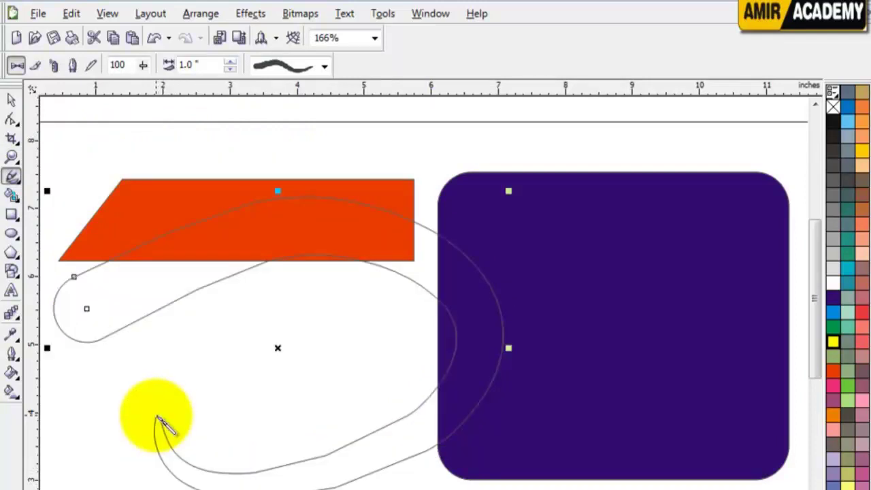
{"action": "left_click", "coordinate": [11, 100]}
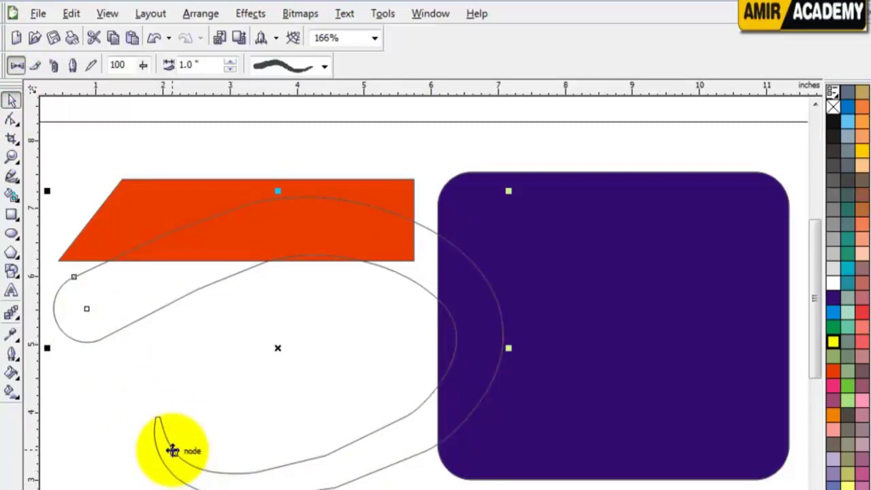
{"action": "left_click", "coordinate": [833, 356]}
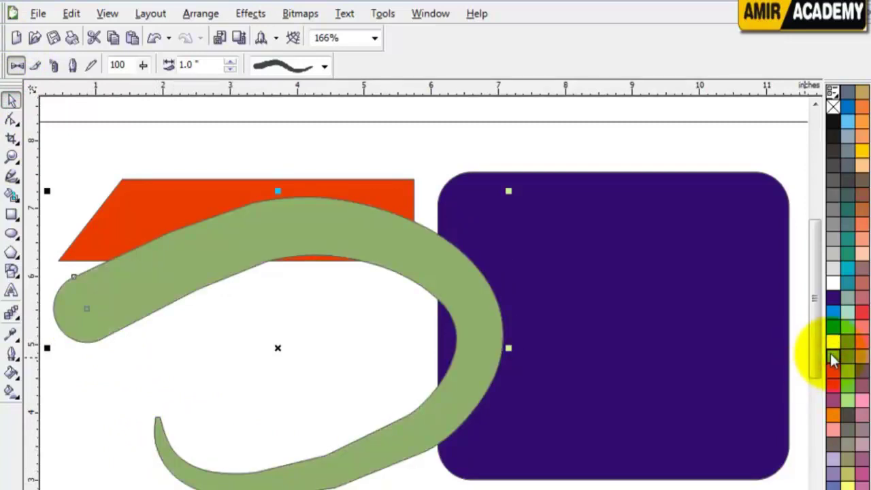
{"action": "left_click_drag", "start_coordinate": [836, 300], "coordinate": [835, 305]}
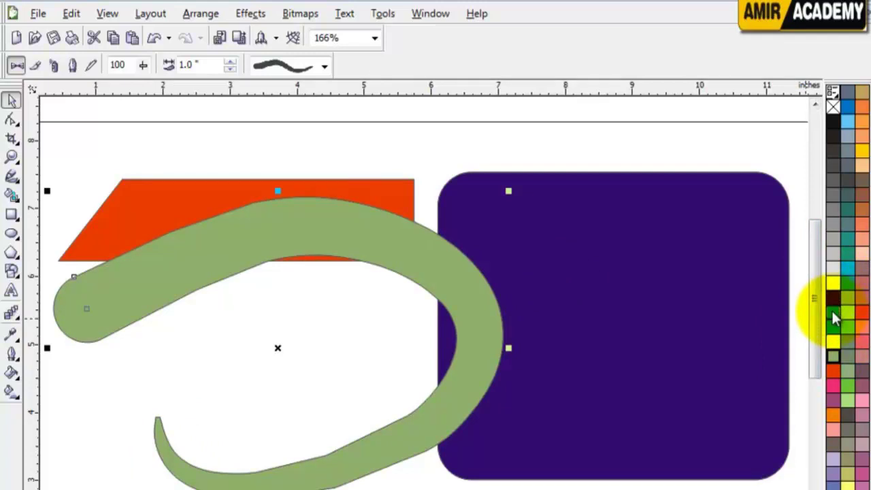
{"action": "left_click", "coordinate": [833, 312]}
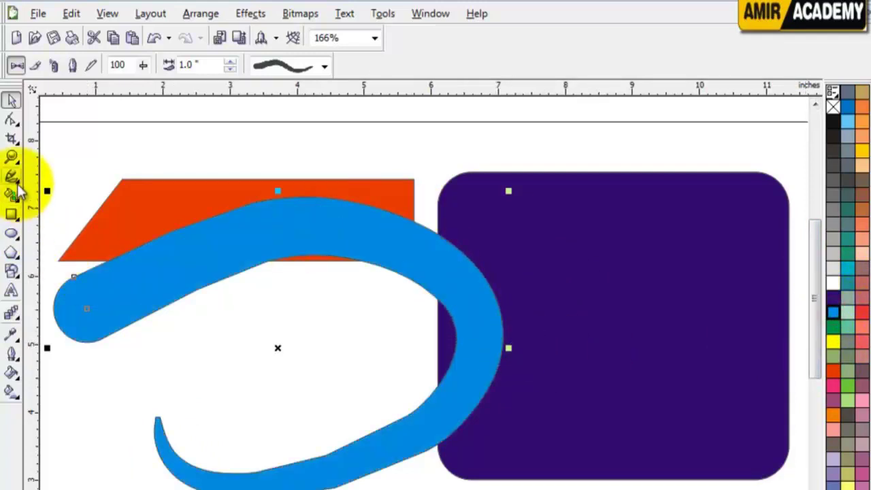
{"action": "left_click", "coordinate": [15, 182]}
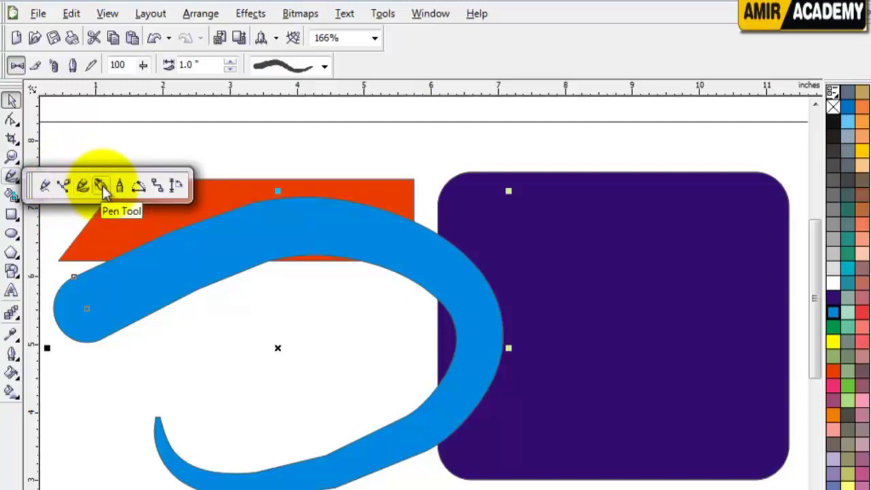
Delete the blue brush stroke and the orange parallelogram, leaving the purple rectangle
{"action": "left_click", "coordinate": [102, 191]}
{"action": "left_click", "coordinate": [10, 100]}
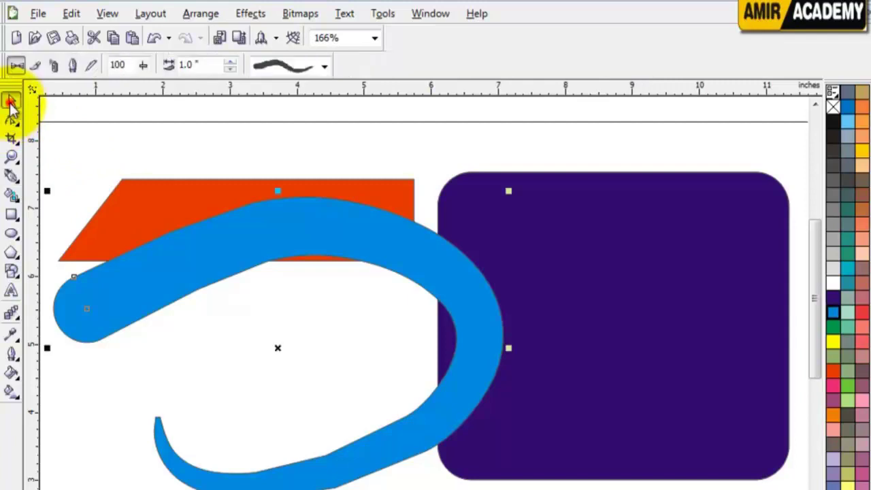
{"action": "key", "text": "Delete"}
{"action": "left_click", "coordinate": [268, 236]}
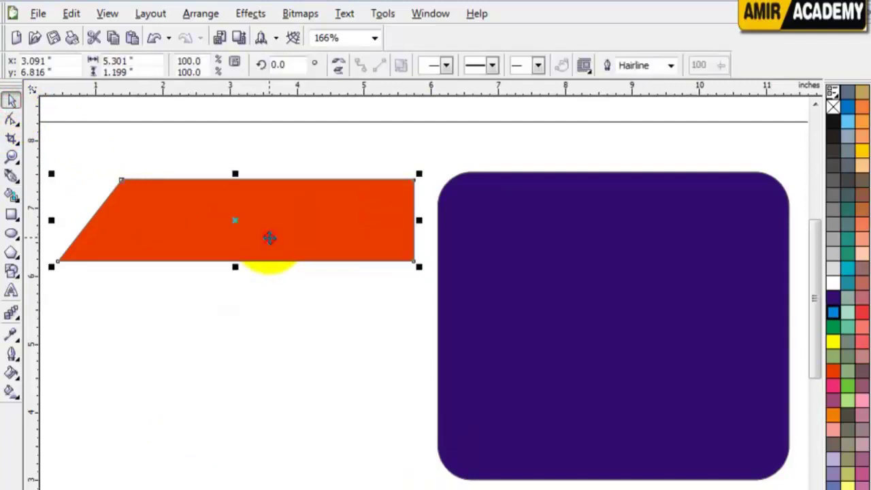
{"action": "left_click_drag", "start_coordinate": [268, 236], "coordinate": [532, 234]}
{"action": "key", "text": "Delete"}
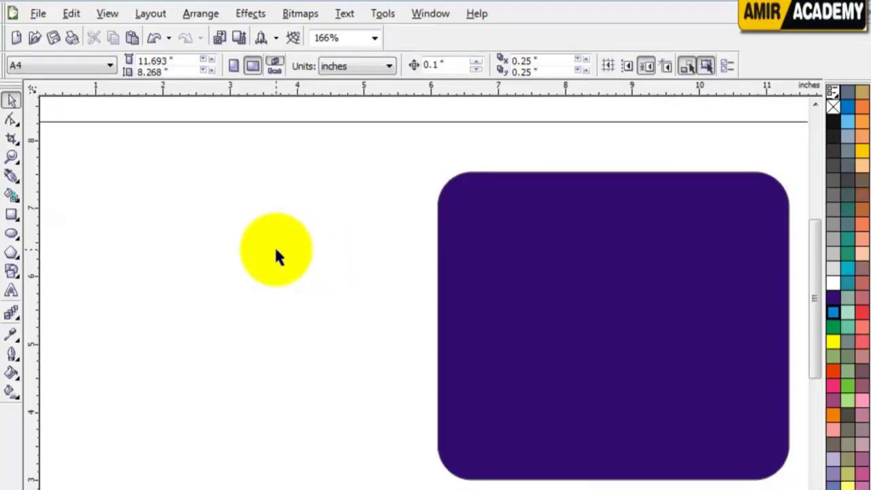
{"action": "left_click", "coordinate": [11, 177]}
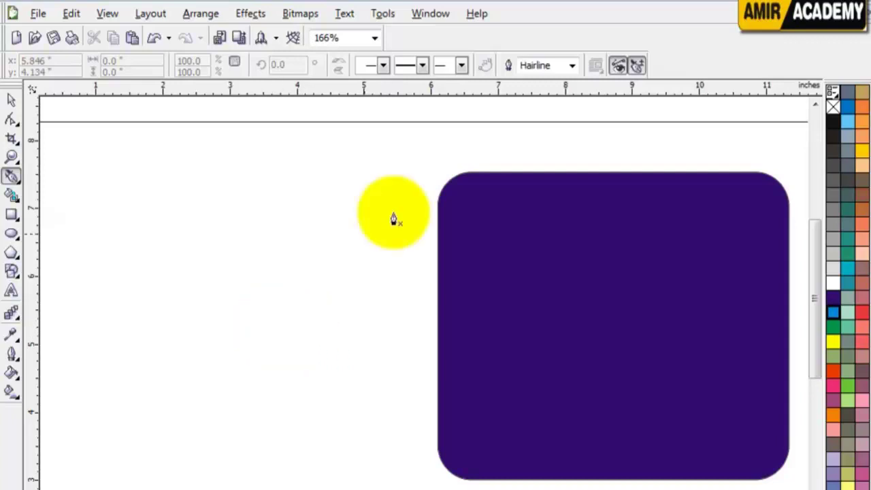
{"action": "left_click", "coordinate": [10, 101]}
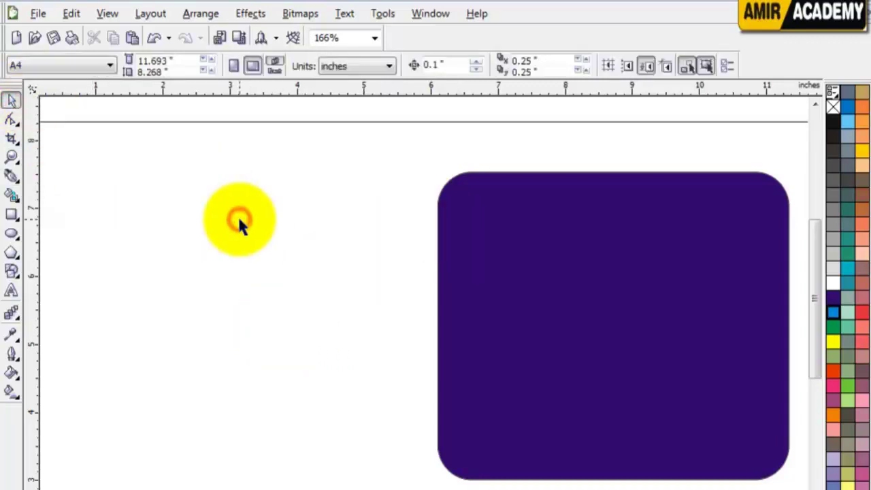
Drag the chair portrait photo from the Downloads folder onto the CorelDRAW page
{"action": "mouse_move", "coordinate": [202, 488]}
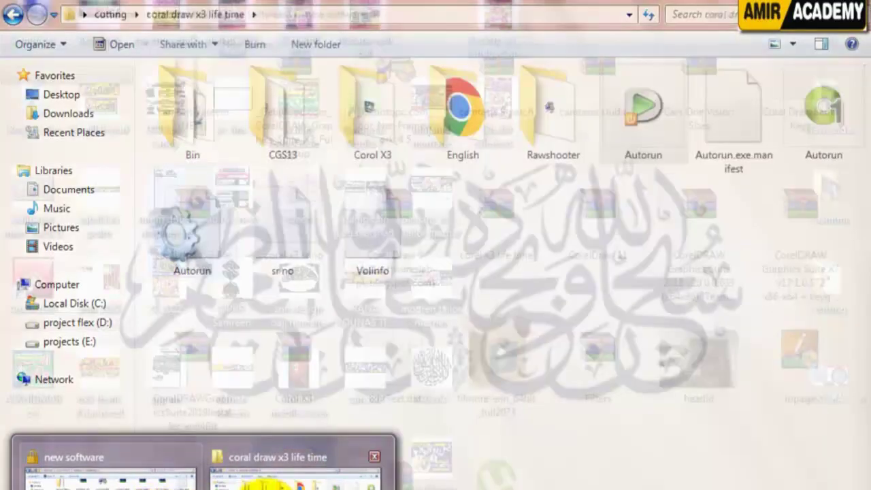
{"action": "left_click", "coordinate": [295, 473]}
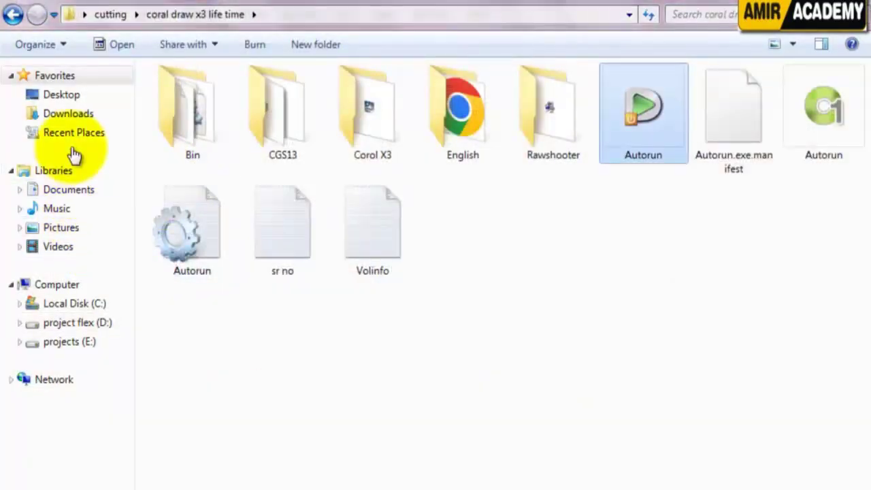
{"action": "left_click", "coordinate": [80, 113]}
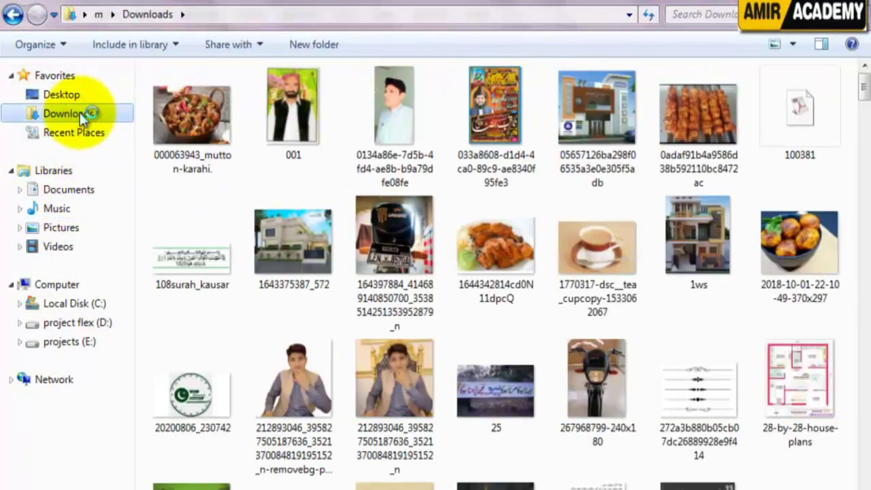
{"action": "left_click", "coordinate": [291, 386]}
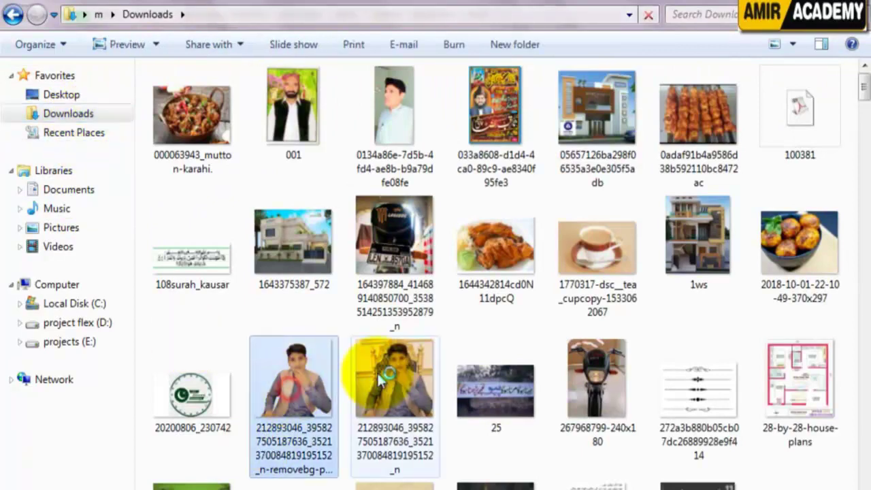
{"action": "left_click_drag", "start_coordinate": [384, 375], "coordinate": [409, 417]}
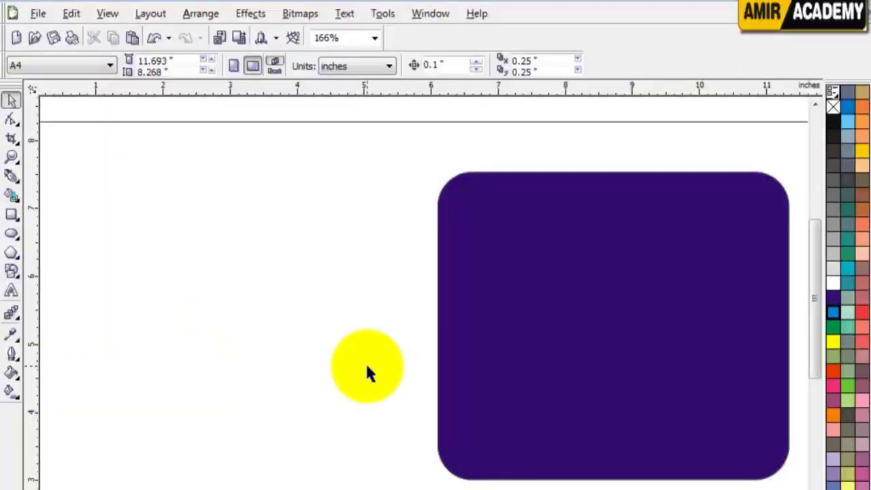
{"action": "left_click_drag", "start_coordinate": [366, 370], "coordinate": [263, 381]}
{"action": "scroll", "coordinate": [325, 262], "scroll_direction": "down", "scroll_amount": 1}
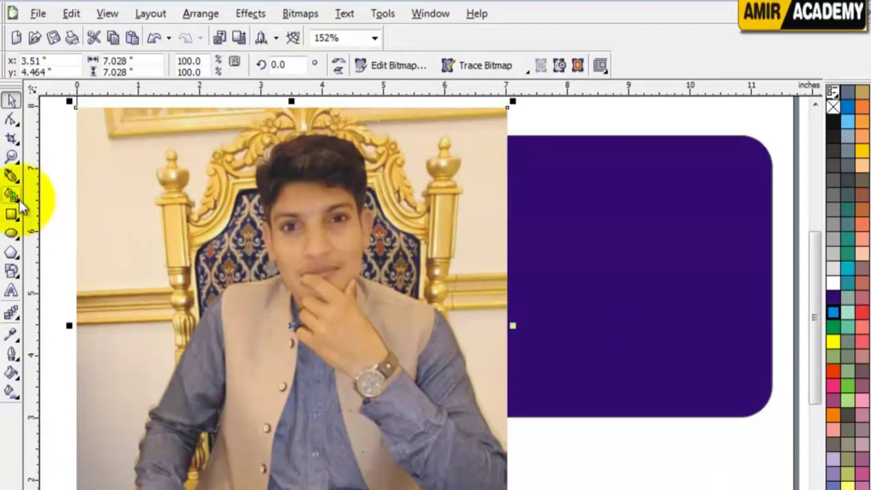
Trace the seated person's head-and-shoulders outline over the photo as a closed curve
{"action": "left_click", "coordinate": [11, 177]}
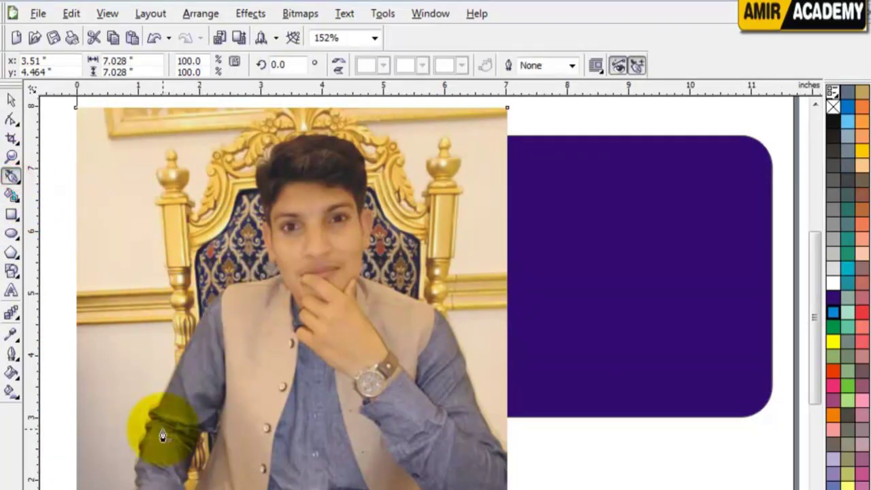
{"action": "mouse_move", "coordinate": [156, 412]}
{"action": "left_mouse_down"}
{"action": "mouse_move", "coordinate": [175, 356]}
{"action": "mouse_move", "coordinate": [226, 293]}
{"action": "mouse_move", "coordinate": [278, 275]}
{"action": "left_mouse_up"}
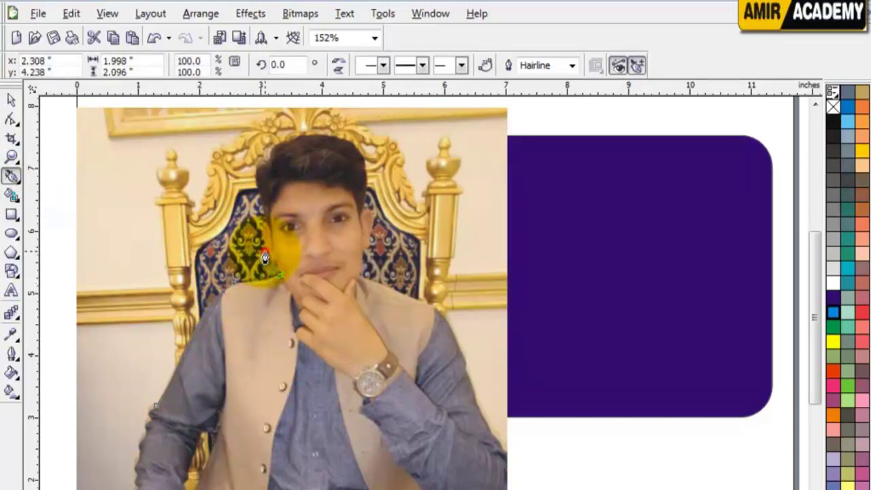
{"action": "left_click_drag", "start_coordinate": [262, 220], "coordinate": [260, 169]}
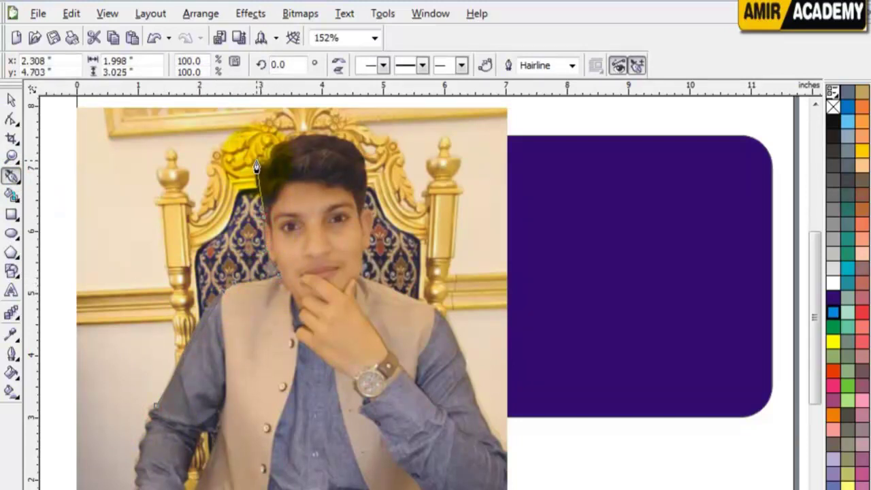
{"action": "left_click_drag", "start_coordinate": [330, 128], "coordinate": [360, 162]}
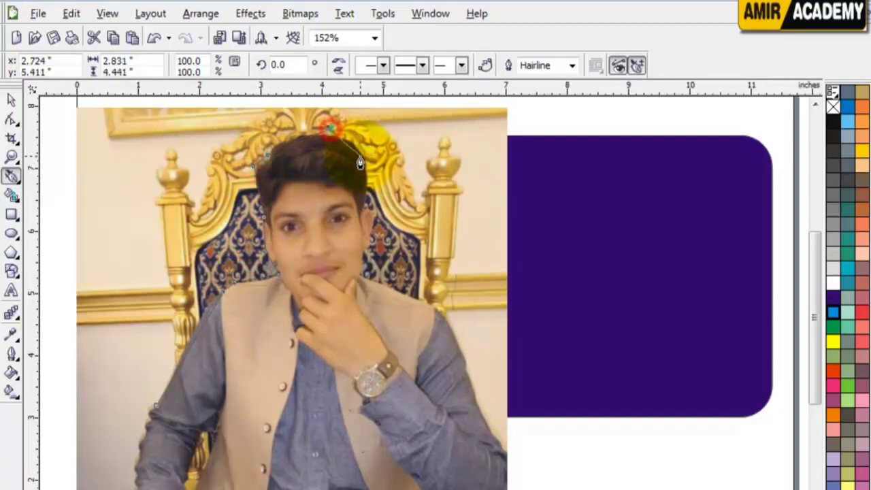
{"action": "left_click_drag", "start_coordinate": [365, 205], "coordinate": [375, 229]}
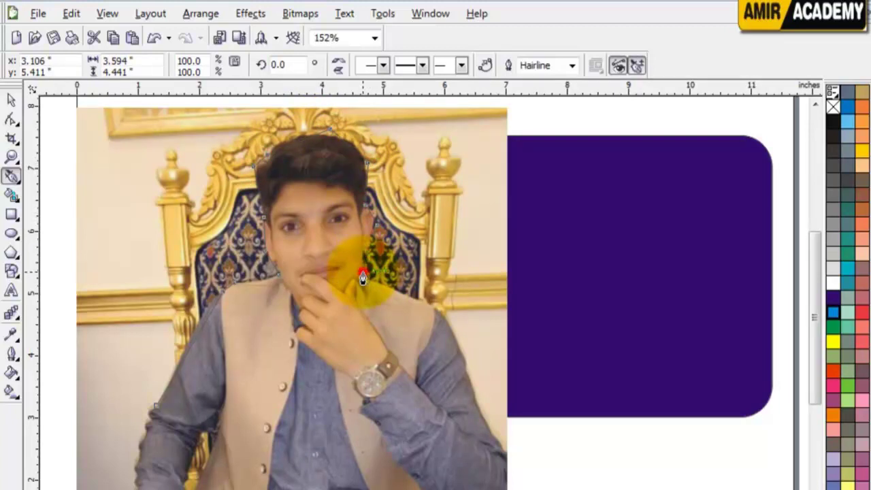
{"action": "left_click_drag", "start_coordinate": [410, 297], "coordinate": [438, 312]}
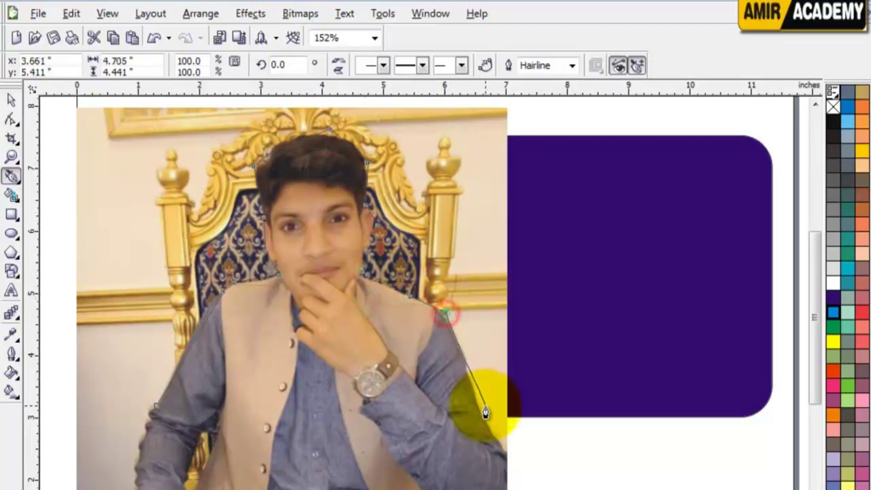
{"action": "left_click_drag", "start_coordinate": [490, 427], "coordinate": [163, 416]}
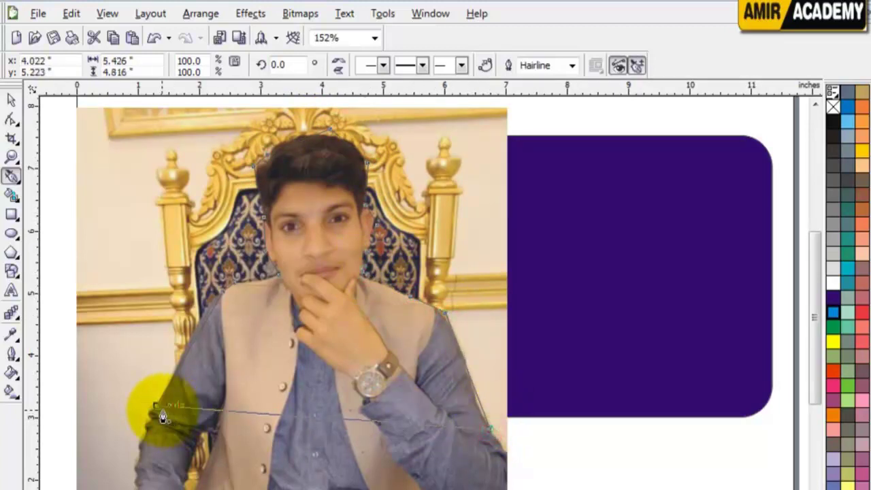
Fill the traced silhouette orange-red, after trying white, and undo trial moves
{"action": "left_click", "coordinate": [11, 101]}
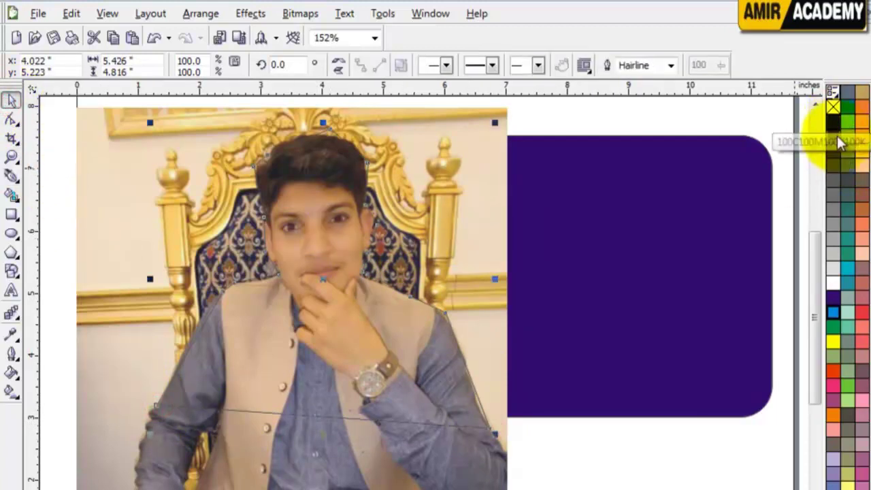
{"action": "left_click", "coordinate": [834, 285]}
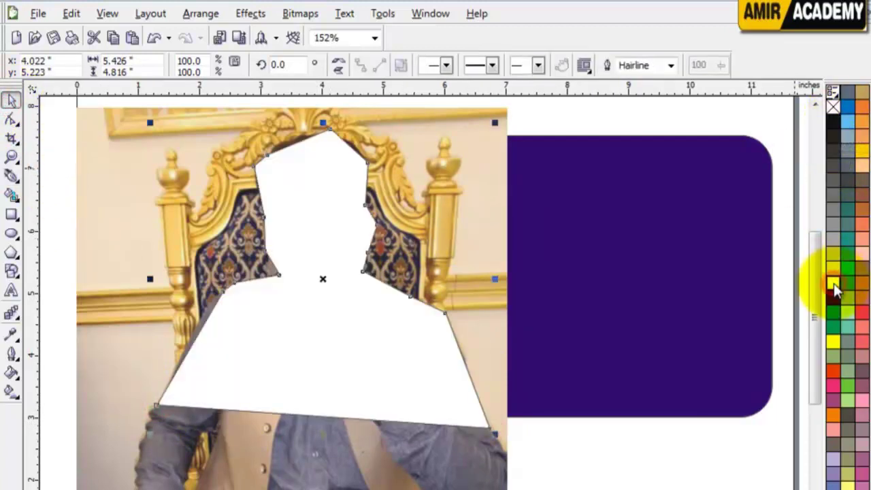
{"action": "left_click", "coordinate": [834, 385]}
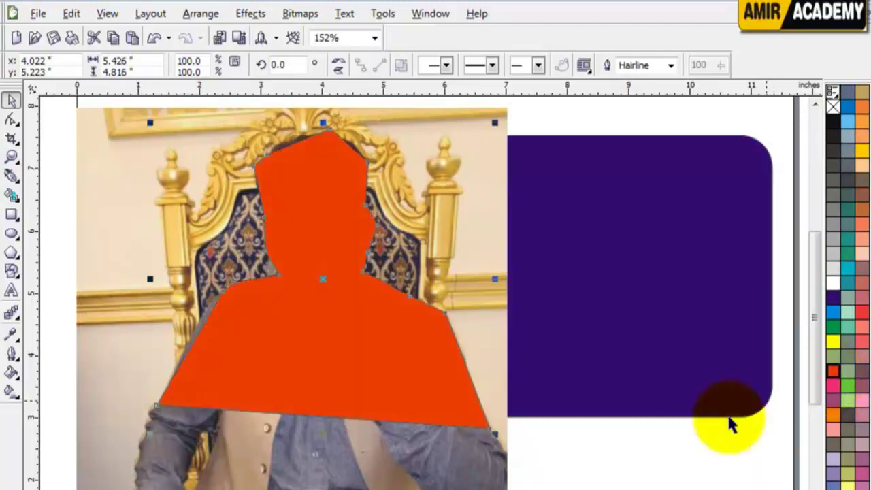
{"action": "left_click", "coordinate": [615, 468]}
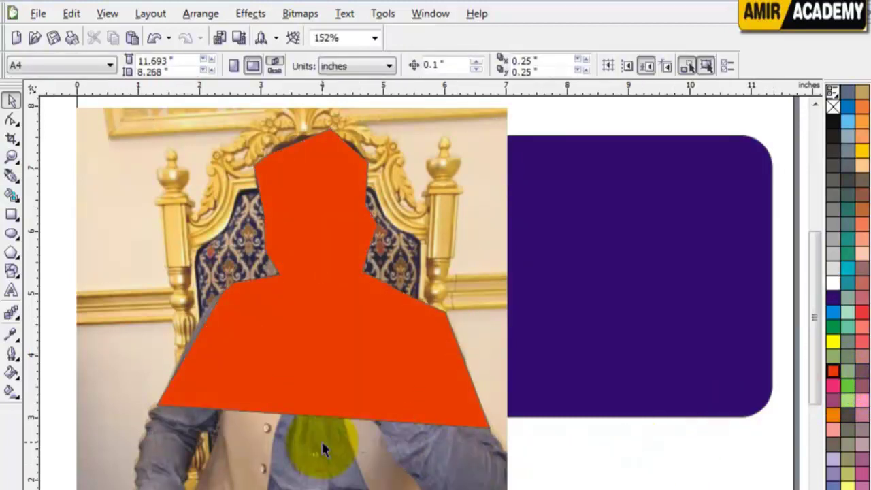
{"action": "left_click_drag", "start_coordinate": [333, 311], "coordinate": [281, 228]}
{"action": "left_click_drag", "start_coordinate": [289, 179], "coordinate": [344, 235]}
{"action": "key", "text": "ctrl+z"}
{"action": "key", "text": "ctrl+z"}
{"action": "key", "text": "ctrl+z"}
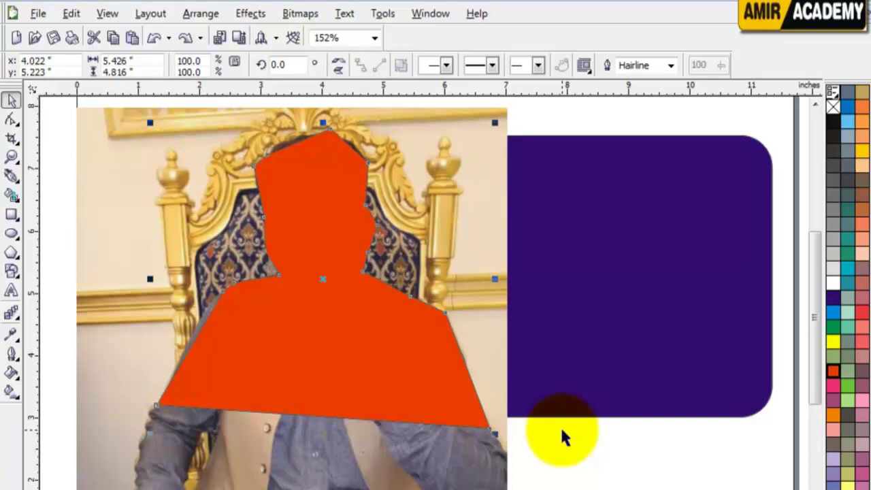
Delete the photo bitmap and move the orange silhouette to the left
{"action": "left_click_drag", "start_coordinate": [350, 360], "coordinate": [327, 373]}
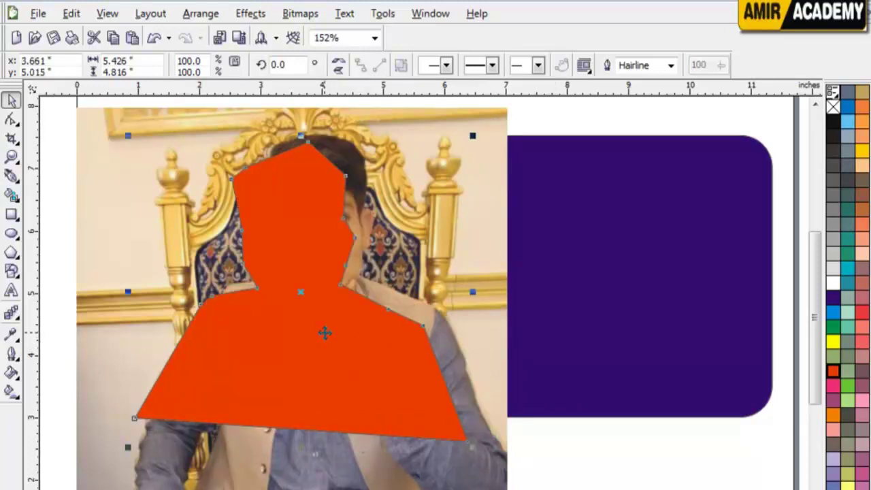
{"action": "key", "text": "ctrl+z"}
{"action": "left_click", "coordinate": [668, 468]}
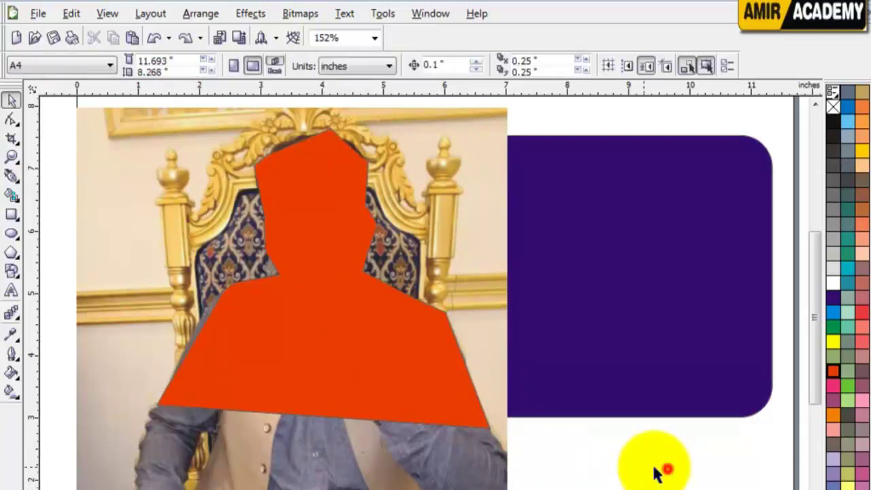
{"action": "left_click_drag", "start_coordinate": [462, 486], "coordinate": [456, 487]}
{"action": "key", "text": "Delete"}
{"action": "left_click_drag", "start_coordinate": [364, 295], "coordinate": [327, 296]}
Draw a closed zigzag polyline down and back up the left side of the page
{"action": "left_click", "coordinate": [12, 176]}
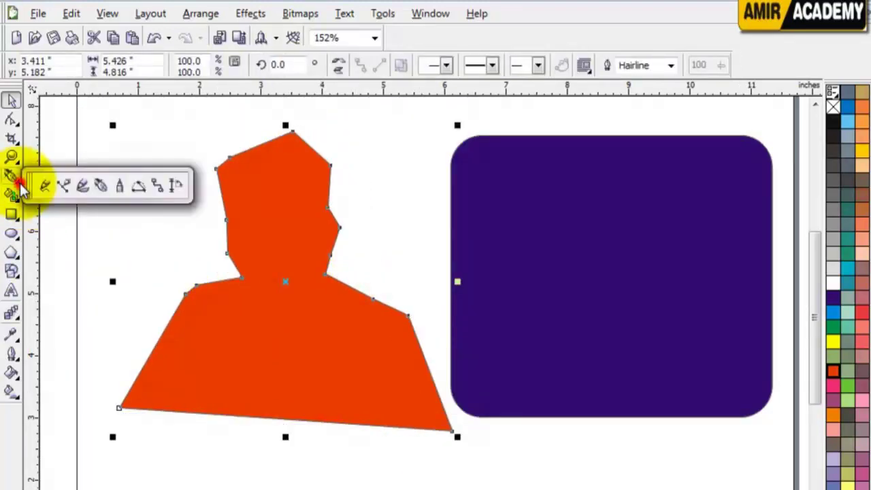
{"action": "left_click", "coordinate": [121, 188]}
{"action": "left_click", "coordinate": [142, 124]}
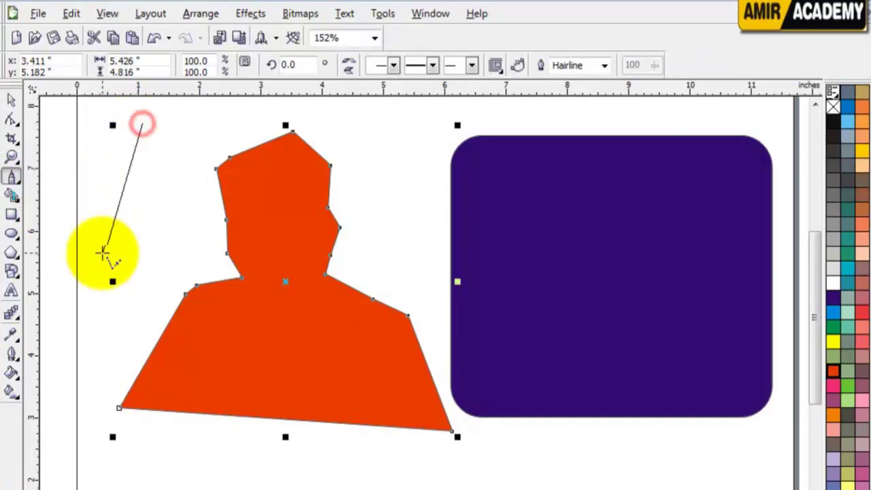
{"action": "left_click", "coordinate": [192, 293]}
{"action": "left_click", "coordinate": [97, 354]}
{"action": "left_click", "coordinate": [219, 460]}
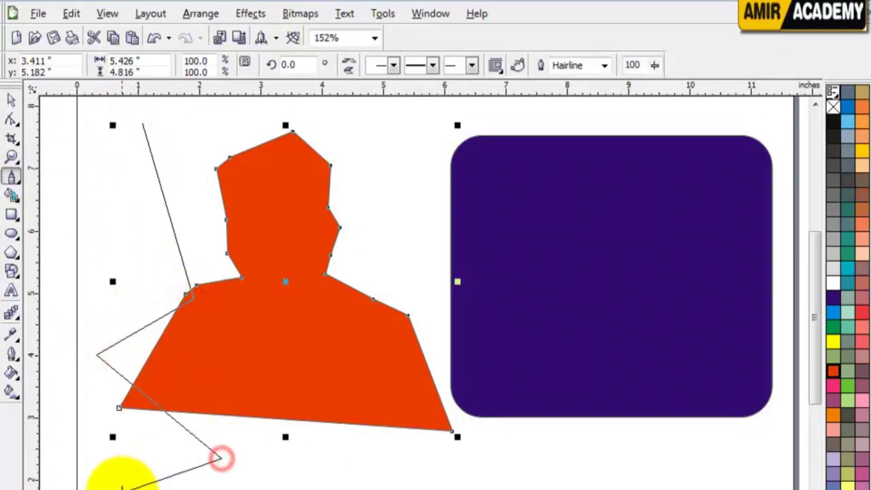
{"action": "left_click", "coordinate": [121, 486]}
{"action": "left_click", "coordinate": [299, 488]}
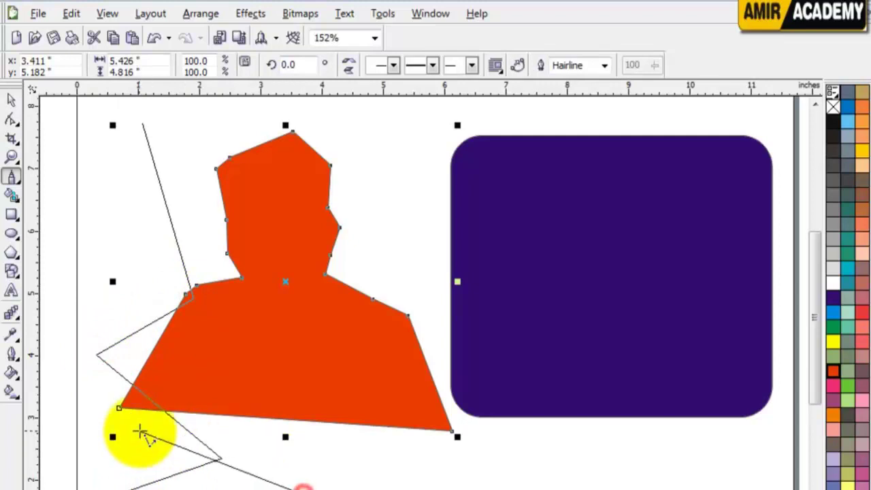
{"action": "left_click", "coordinate": [134, 430]}
{"action": "left_click", "coordinate": [194, 385]}
{"action": "left_click", "coordinate": [94, 315]}
{"action": "left_click", "coordinate": [222, 269]}
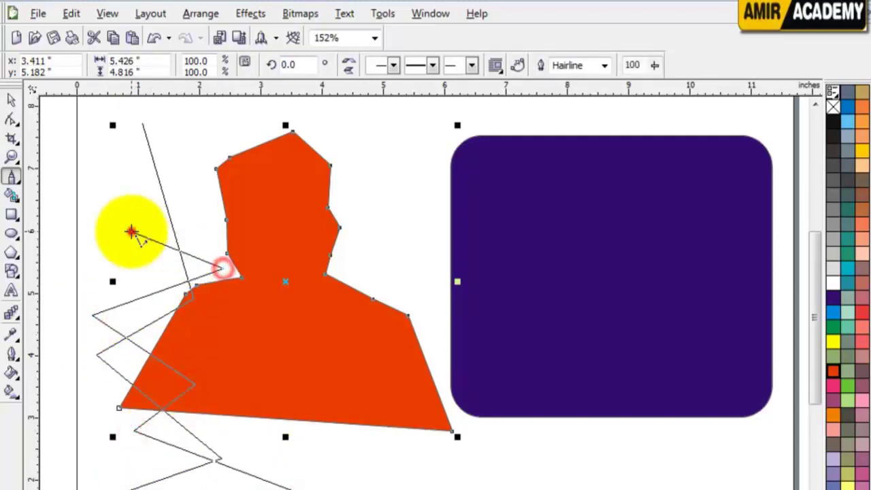
{"action": "left_click", "coordinate": [131, 231]}
{"action": "left_click", "coordinate": [197, 182]}
{"action": "left_click", "coordinate": [114, 176]}
{"action": "left_click", "coordinate": [175, 133]}
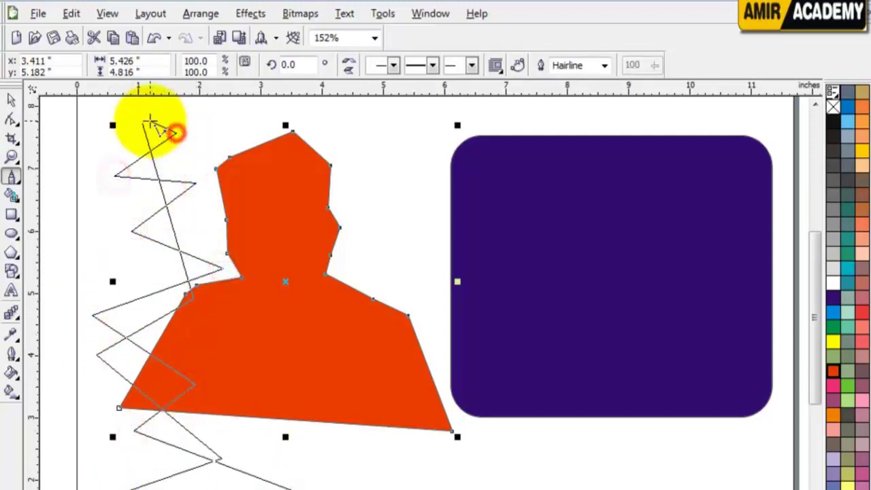
{"action": "left_click", "coordinate": [142, 124]}
Delete the zigzag line and the orange silhouette
{"action": "key", "text": "Delete"}
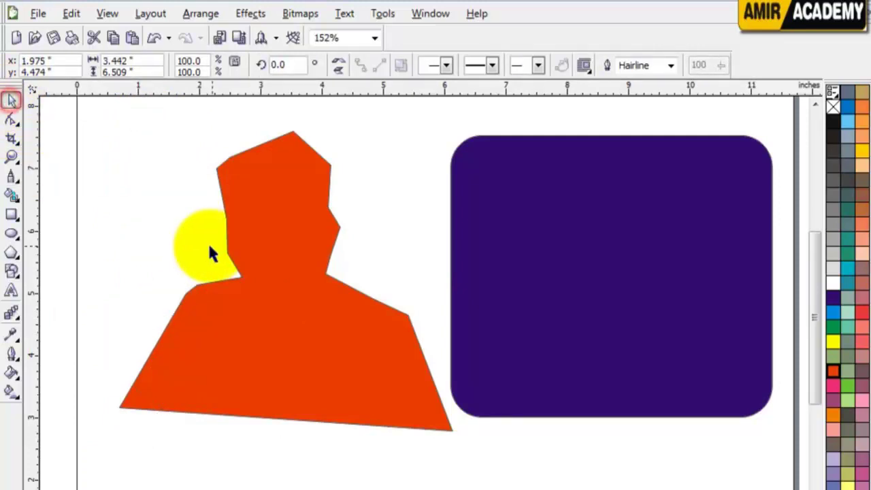
{"action": "left_click", "coordinate": [254, 299]}
{"action": "key", "text": "Delete"}
{"action": "left_click", "coordinate": [111, 251]}
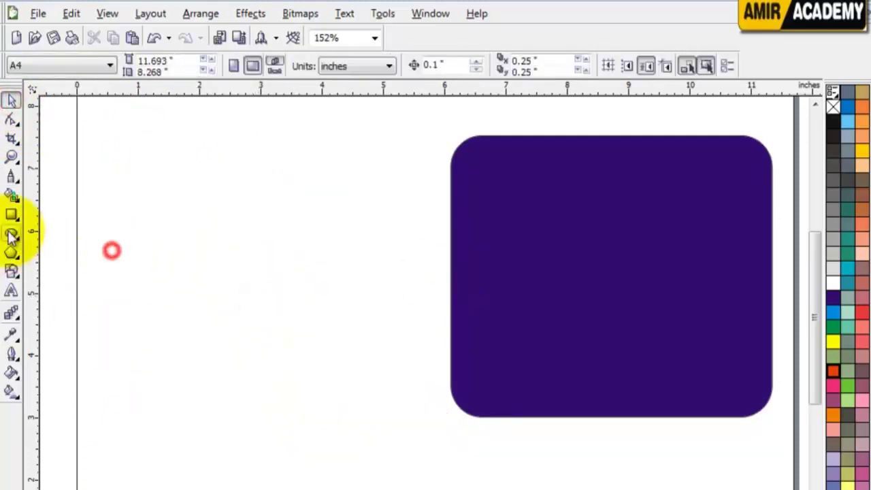
Draw a new open zigzag polyline from the top-left down to the page bottom
{"action": "left_click", "coordinate": [11, 176]}
{"action": "left_click", "coordinate": [97, 164]}
{"action": "left_click", "coordinate": [172, 164]}
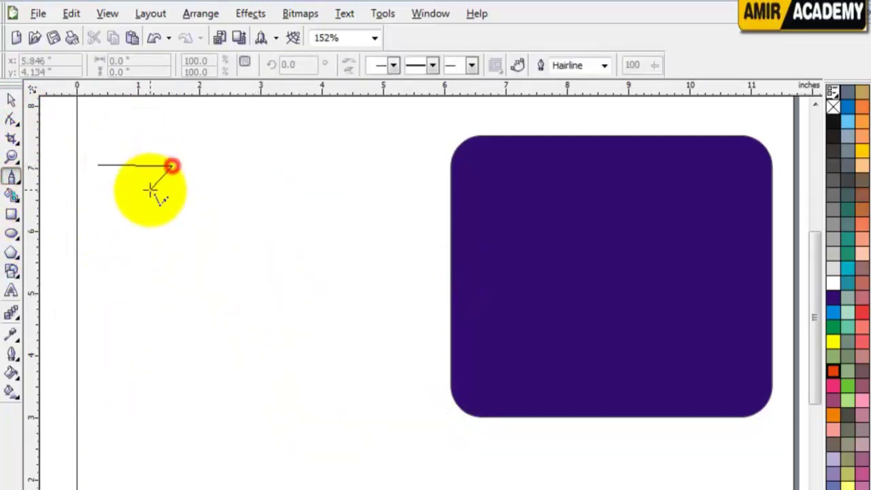
{"action": "left_click", "coordinate": [143, 202]}
{"action": "left_click", "coordinate": [191, 212]}
{"action": "left_click", "coordinate": [130, 252]}
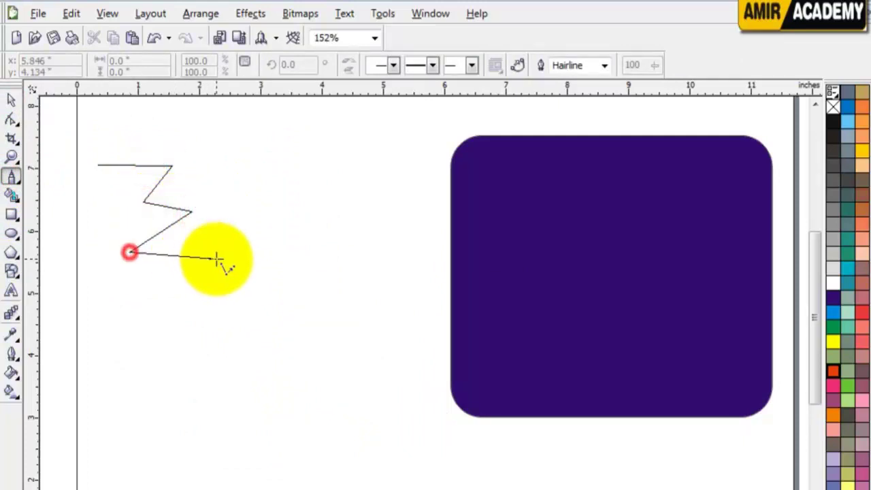
{"action": "left_click", "coordinate": [216, 259]}
{"action": "left_click", "coordinate": [132, 294]}
{"action": "left_click", "coordinate": [217, 313]}
{"action": "left_click", "coordinate": [137, 340]}
{"action": "left_click", "coordinate": [235, 355]}
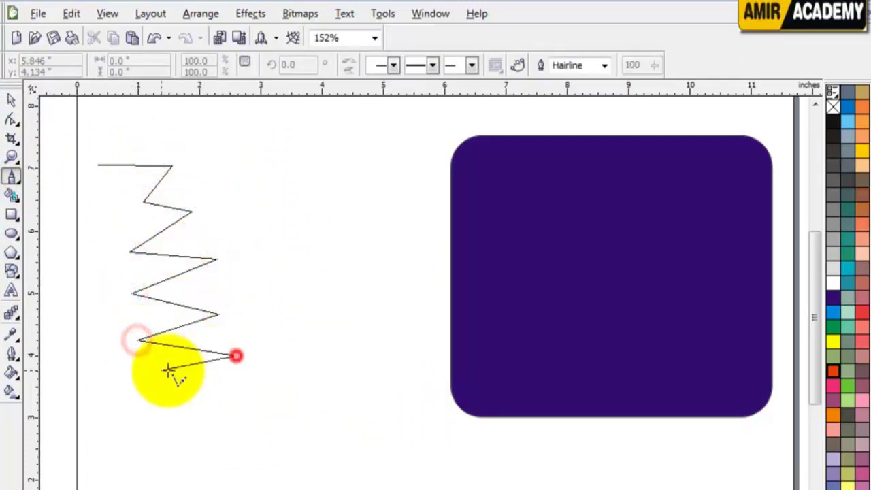
{"action": "left_click", "coordinate": [144, 371]}
{"action": "left_click", "coordinate": [239, 385]}
{"action": "left_click", "coordinate": [136, 409]}
{"action": "left_click", "coordinate": [226, 420]}
{"action": "left_click", "coordinate": [135, 439]}
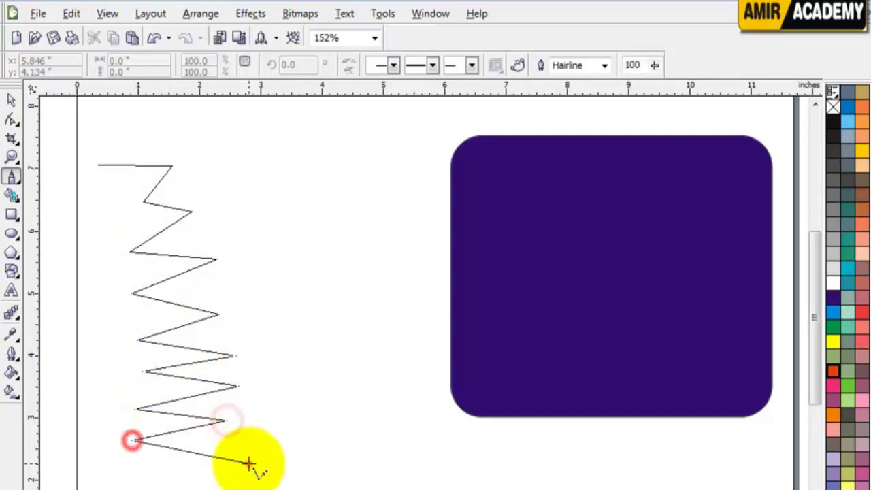
{"action": "left_click", "coordinate": [247, 462]}
{"action": "left_click", "coordinate": [147, 477]}
{"action": "left_click", "coordinate": [252, 488]}
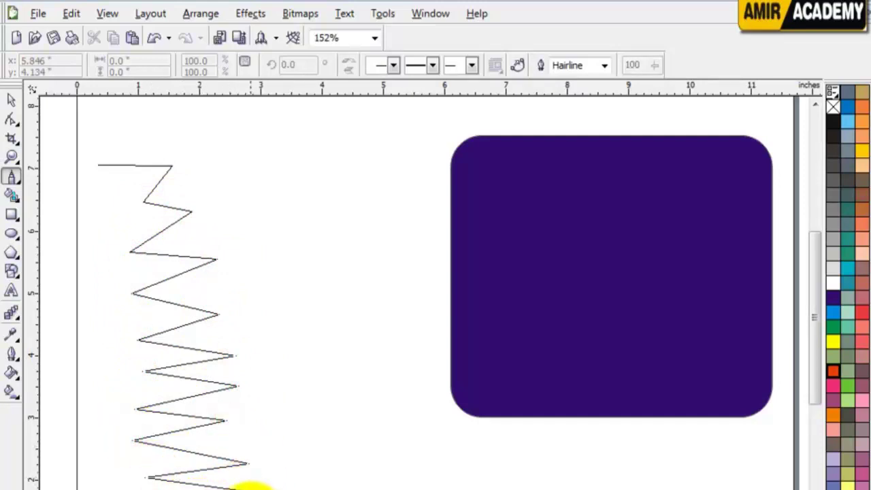
{"action": "scroll", "coordinate": [251, 488], "scroll_direction": "down", "scroll_amount": 1}
{"action": "double_click", "coordinate": [252, 463]}
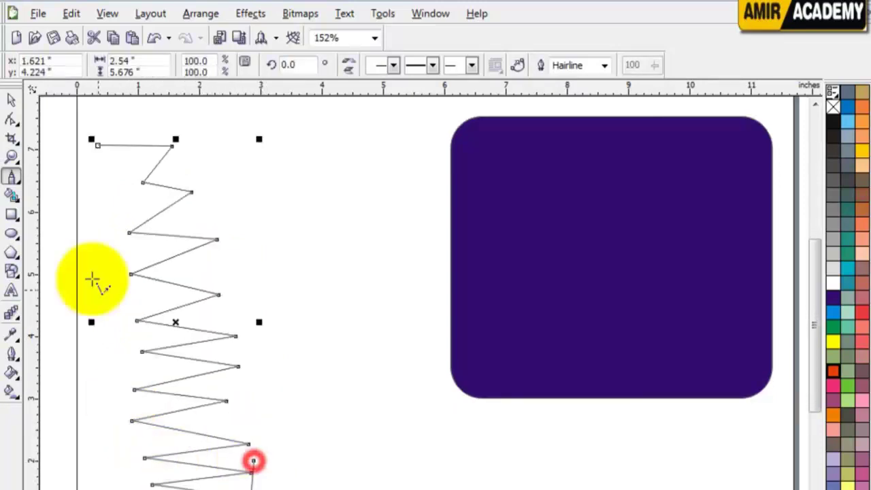
Move the new zigzag line to the right, then delete it
{"action": "left_click", "coordinate": [11, 101]}
{"action": "left_click_drag", "start_coordinate": [177, 192], "coordinate": [249, 196]}
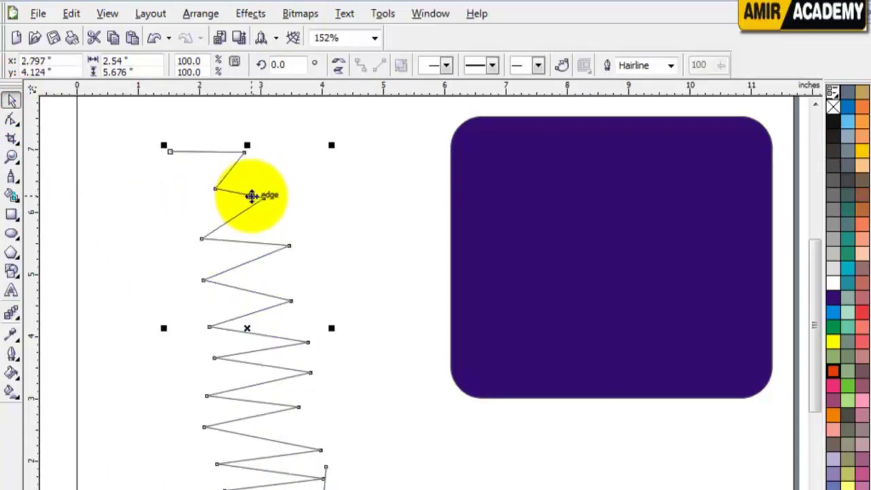
{"action": "key", "text": "Delete"}
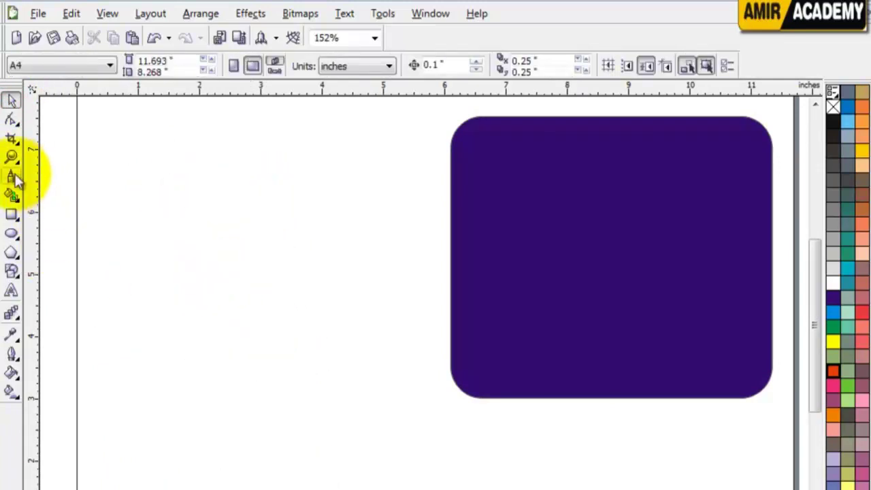
Draw a spiky star outline with the Polyline tool, closing it at its starting point
{"action": "left_click", "coordinate": [12, 176]}
{"action": "left_click", "coordinate": [163, 222]}
{"action": "left_click", "coordinate": [183, 181]}
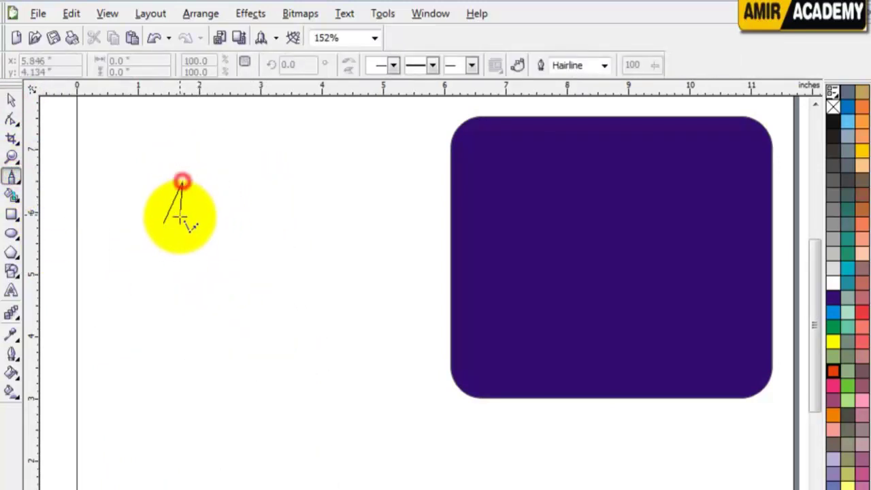
{"action": "left_click", "coordinate": [181, 222]}
{"action": "left_click", "coordinate": [213, 189]}
{"action": "left_click", "coordinate": [189, 229]}
{"action": "left_click", "coordinate": [238, 214]}
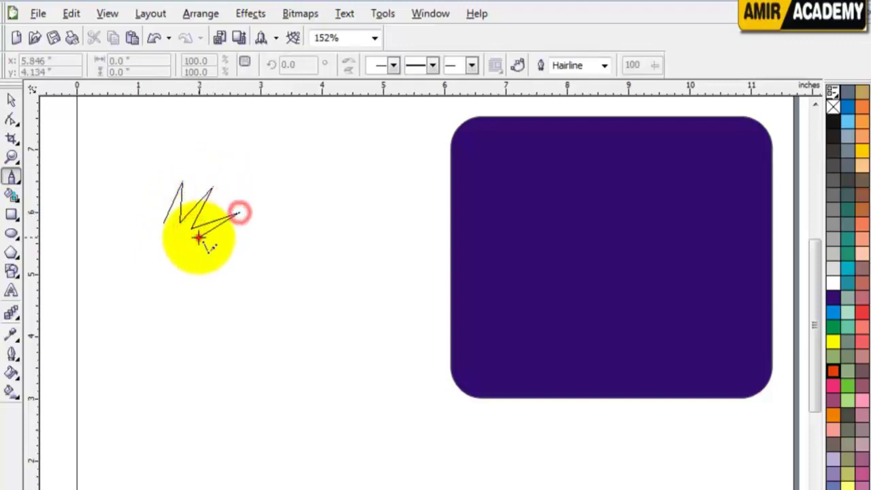
{"action": "left_click", "coordinate": [198, 238]}
{"action": "left_click", "coordinate": [247, 263]}
{"action": "left_click", "coordinate": [195, 258]}
{"action": "left_click", "coordinate": [236, 311]}
{"action": "left_click", "coordinate": [196, 279]}
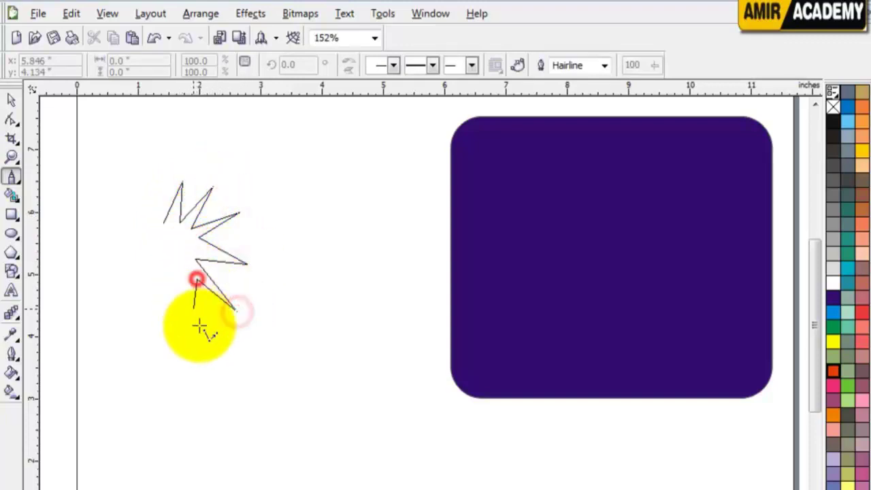
{"action": "left_click", "coordinate": [199, 329]}
{"action": "left_click", "coordinate": [188, 283]}
{"action": "left_click", "coordinate": [172, 397]}
{"action": "left_click", "coordinate": [171, 281]}
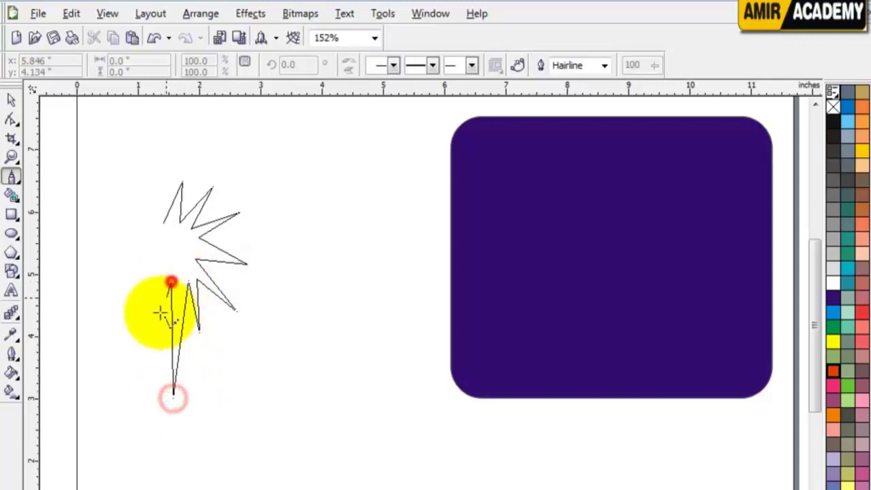
{"action": "left_click", "coordinate": [145, 346]}
{"action": "left_click", "coordinate": [152, 289]}
{"action": "left_click", "coordinate": [107, 317]}
{"action": "left_click", "coordinate": [145, 281]}
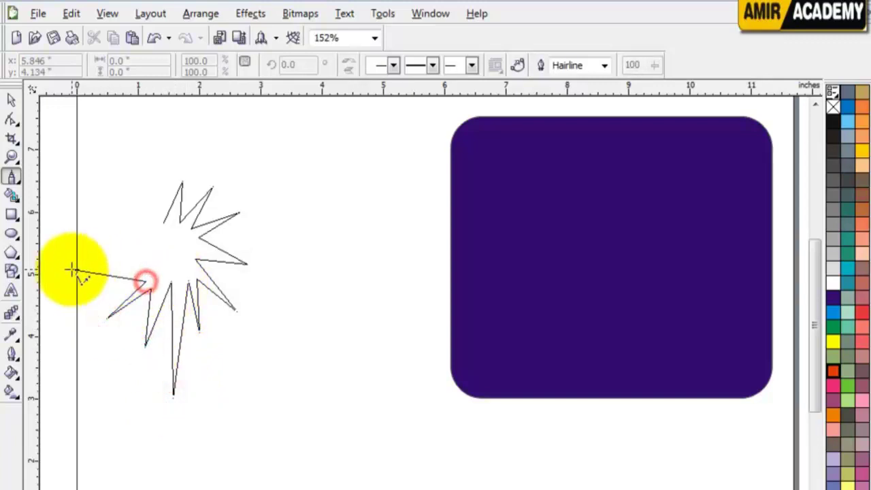
{"action": "left_click", "coordinate": [53, 259]}
{"action": "left_click", "coordinate": [138, 264]}
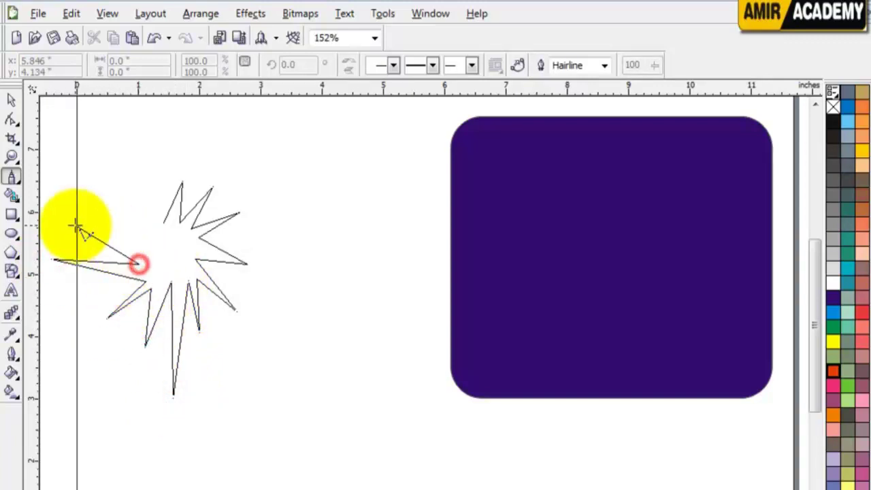
{"action": "left_click", "coordinate": [75, 226]}
{"action": "left_click", "coordinate": [138, 241]}
{"action": "left_click", "coordinate": [130, 206]}
{"action": "left_click", "coordinate": [149, 225]}
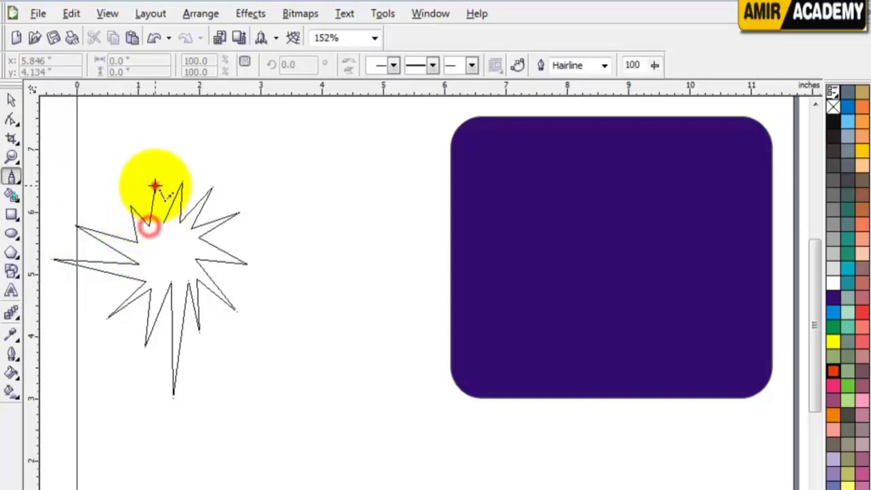
{"action": "left_click", "coordinate": [155, 184]}
{"action": "left_click", "coordinate": [163, 221]}
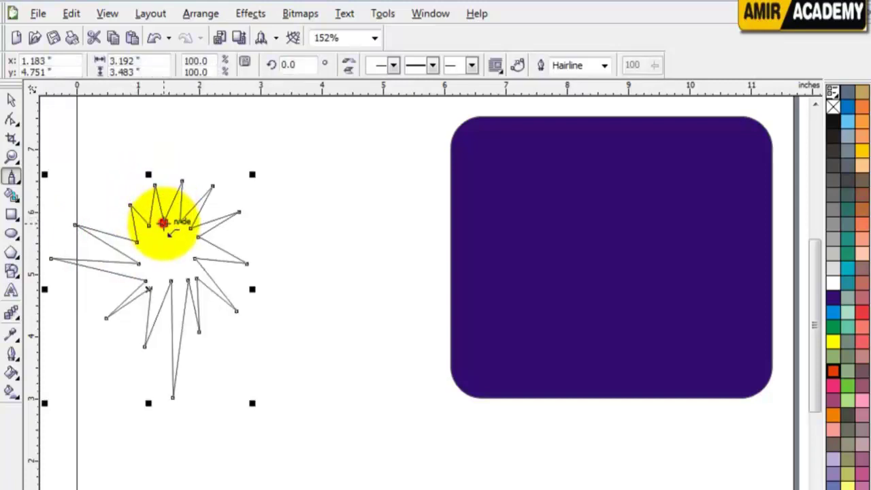
Fill the star orange-red and move it up beside the purple rectangle
{"action": "left_click", "coordinate": [12, 101]}
{"action": "left_click", "coordinate": [832, 298]}
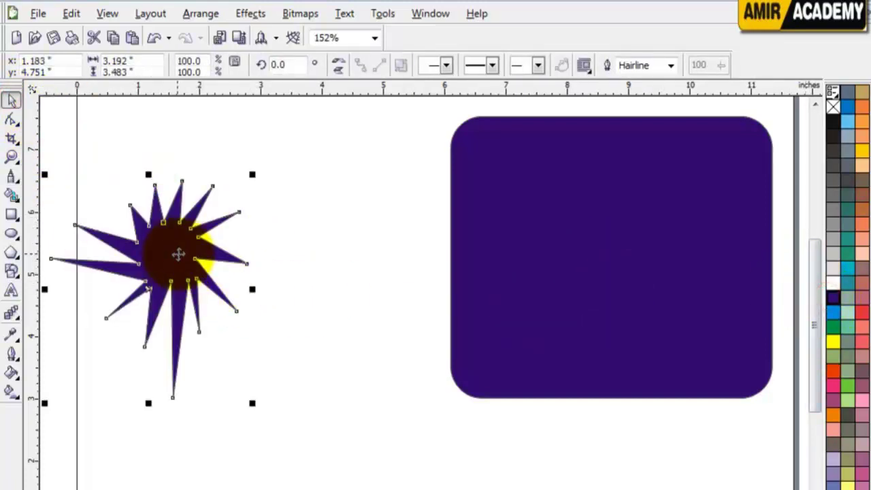
{"action": "left_click_drag", "start_coordinate": [179, 254], "coordinate": [284, 247]}
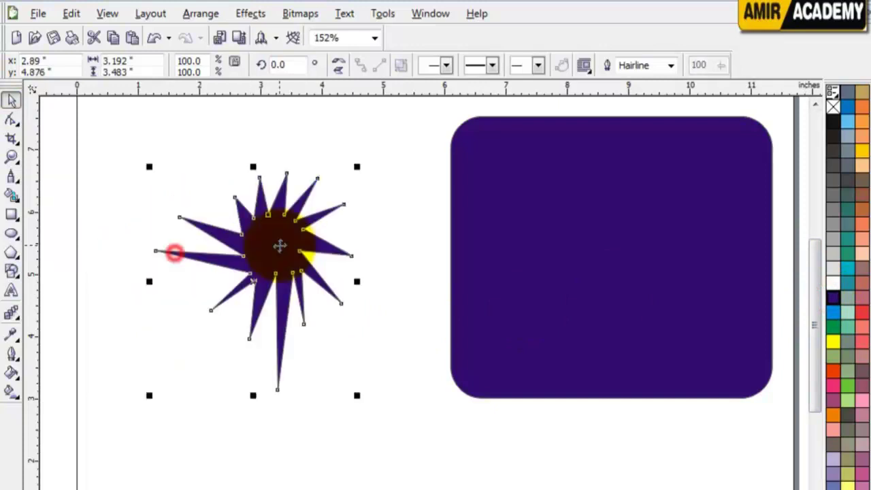
{"action": "left_click", "coordinate": [833, 383]}
{"action": "left_click", "coordinate": [362, 442]}
{"action": "left_click", "coordinate": [275, 260]}
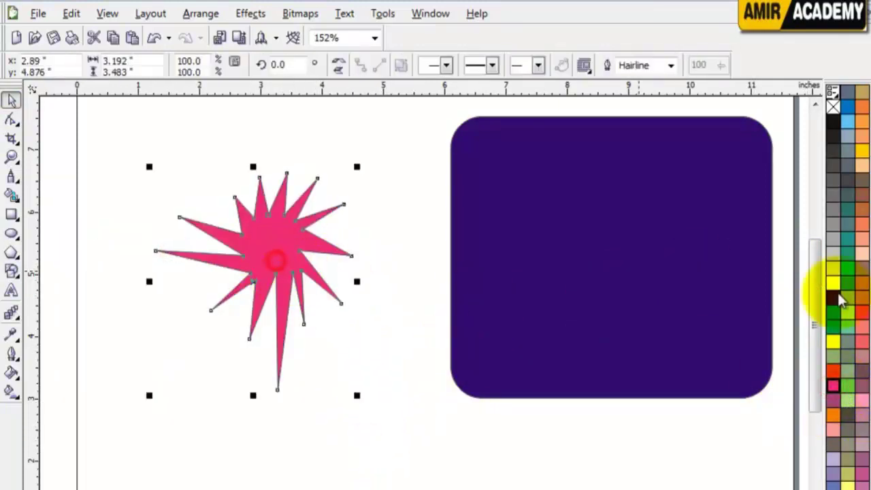
{"action": "left_click", "coordinate": [832, 371]}
{"action": "left_click", "coordinate": [171, 418]}
{"action": "left_click_drag", "start_coordinate": [277, 247], "coordinate": [347, 215]}
{"action": "left_click", "coordinate": [151, 334]}
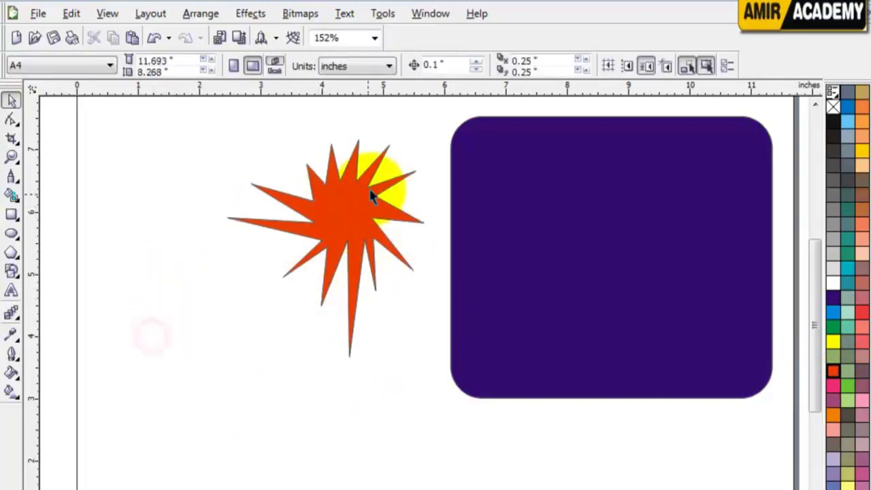
{"action": "left_click", "coordinate": [347, 202]}
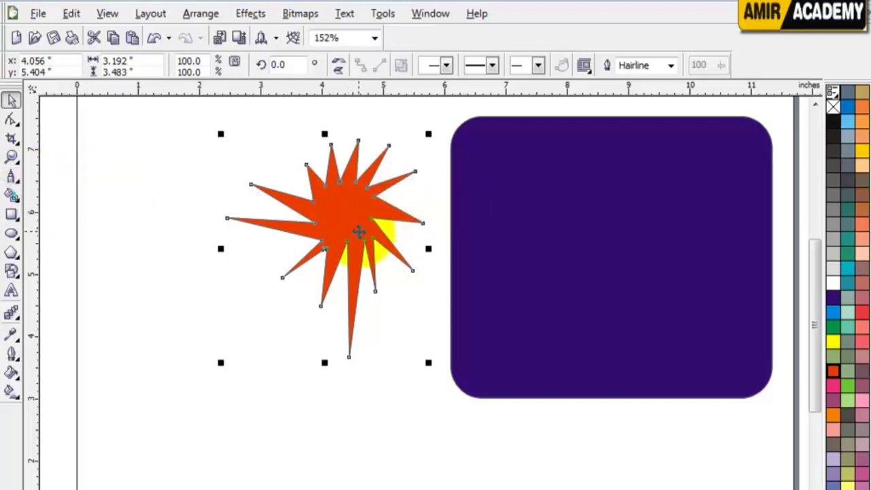
Draw two three-point curves: one at the lower left and one sweeping through the star
{"action": "left_click", "coordinate": [15, 177]}
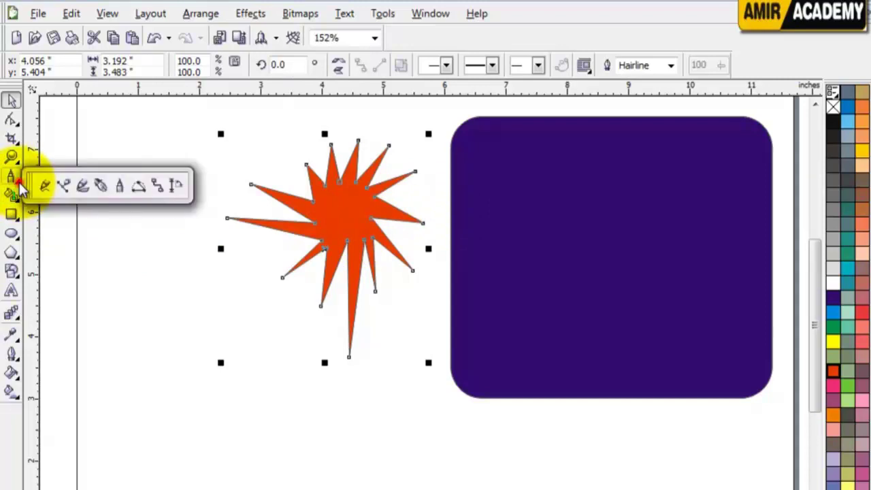
{"action": "left_click", "coordinate": [138, 187]}
{"action": "left_click_drag", "start_coordinate": [107, 208], "coordinate": [287, 383]}
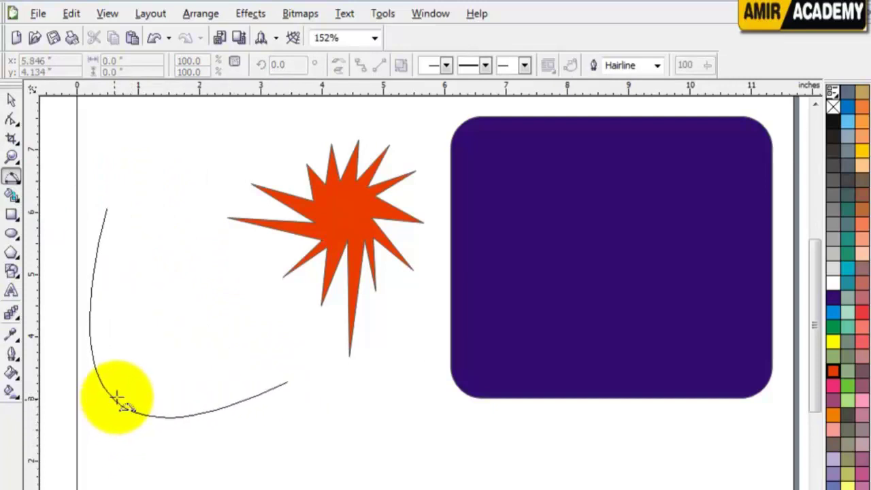
{"action": "left_click", "coordinate": [111, 381]}
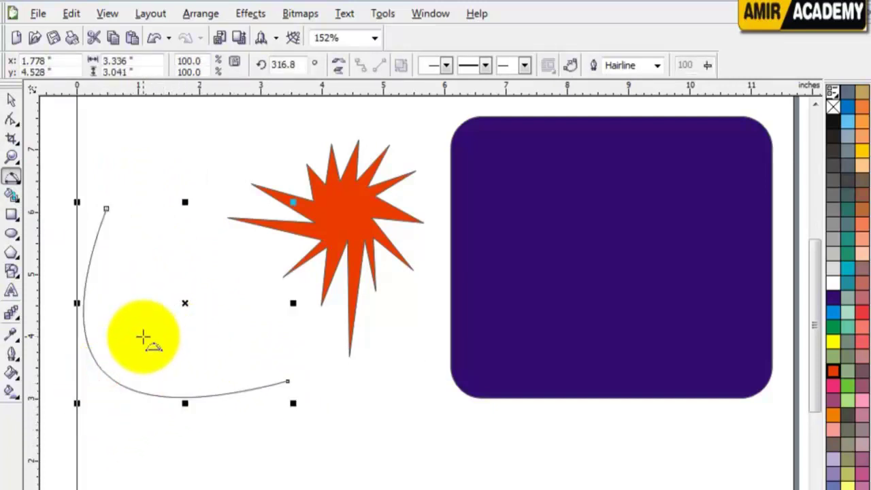
{"action": "left_click_drag", "start_coordinate": [142, 336], "coordinate": [257, 164]}
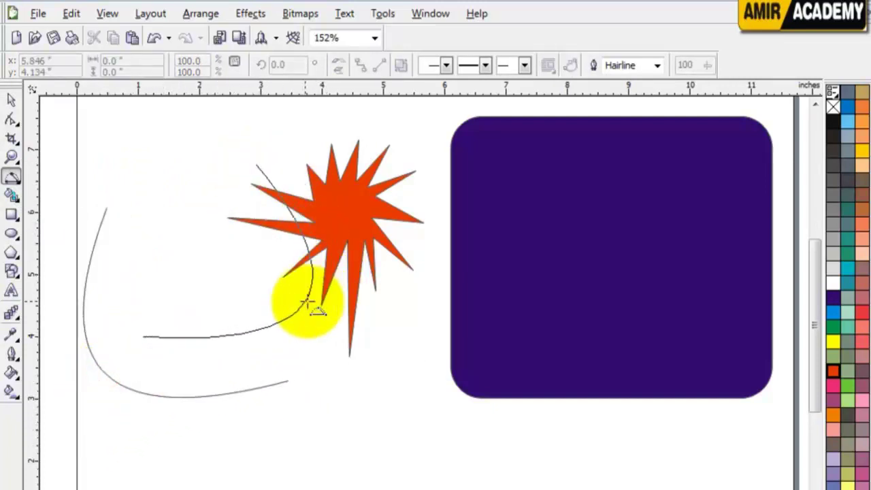
{"action": "left_click", "coordinate": [297, 306]}
{"action": "left_click", "coordinate": [77, 126]}
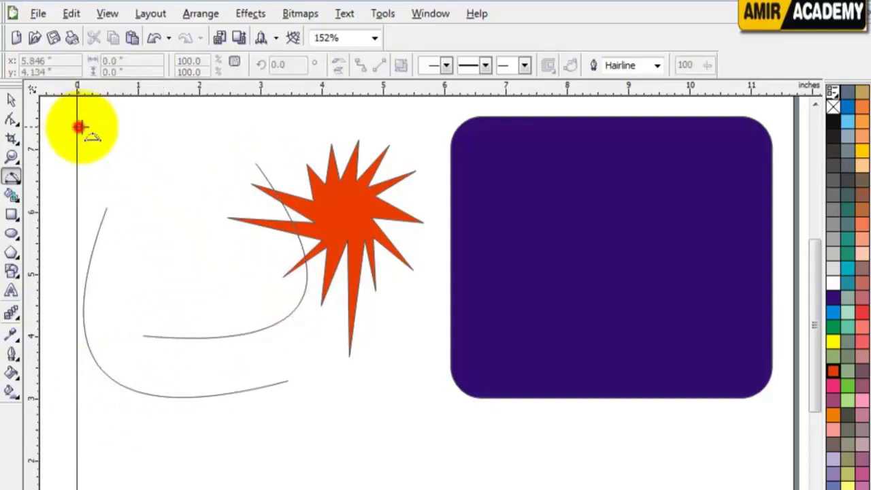
Add a 5.884 × 1.27-inch arc bowing over the top of the page
{"action": "mouse_move", "coordinate": [75, 123]}
{"action": "left_mouse_down"}
{"action": "mouse_move", "coordinate": [387, 132]}
{"action": "mouse_move", "coordinate": [436, 121]}
{"action": "left_mouse_up"}
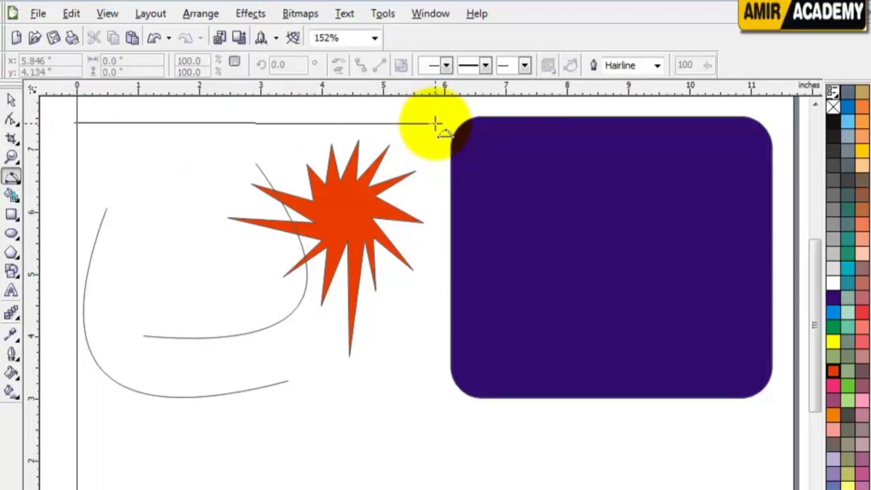
{"action": "left_click_drag", "start_coordinate": [435, 123], "coordinate": [436, 123]}
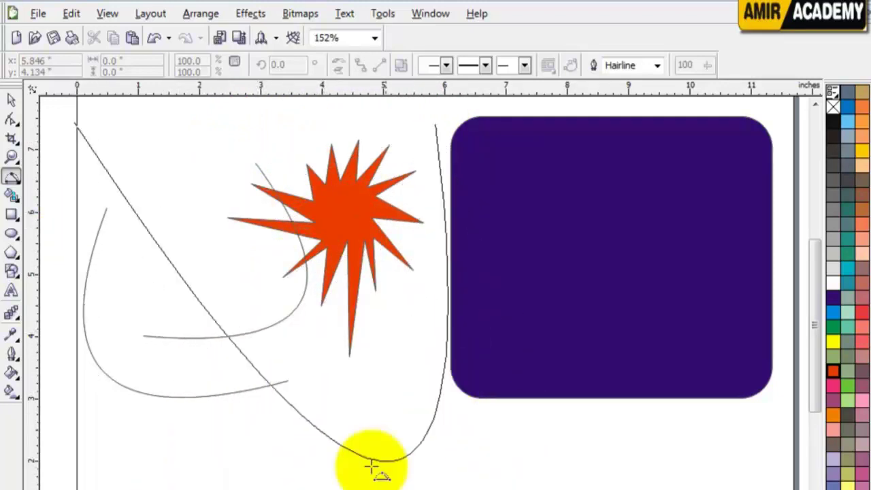
{"action": "scroll", "coordinate": [204, 136], "scroll_direction": "up", "scroll_amount": 2}
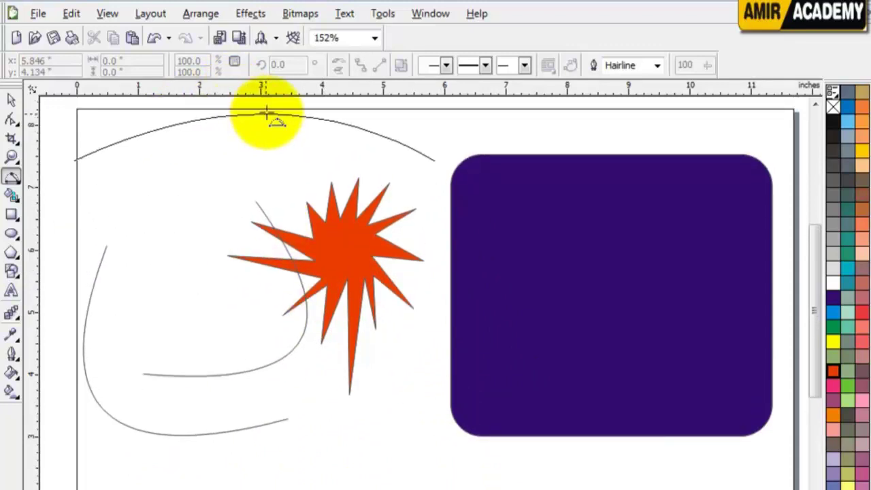
{"action": "scroll", "coordinate": [267, 125], "scroll_direction": "up", "scroll_amount": 2}
{"action": "left_click", "coordinate": [252, 128]}
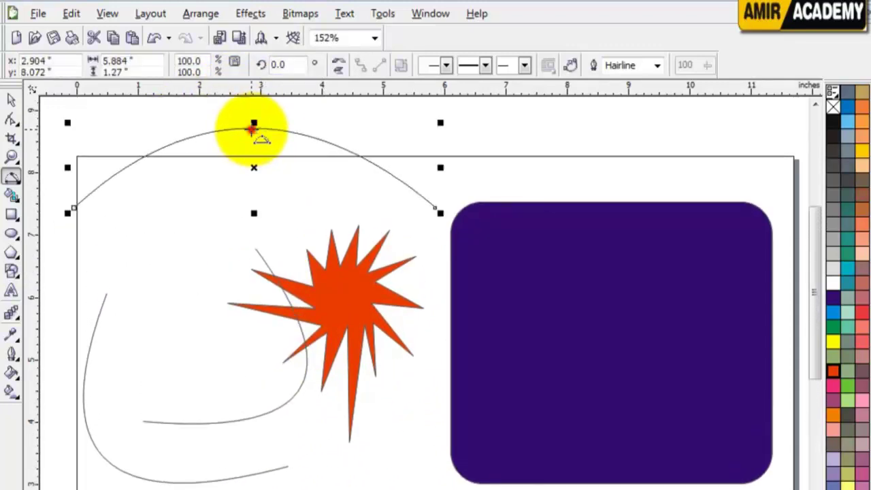
{"action": "left_click", "coordinate": [19, 185]}
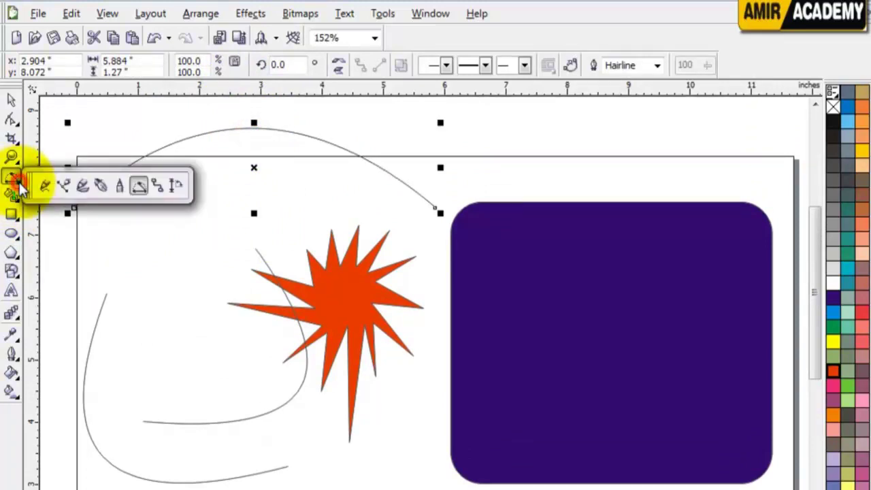
Draw trial connector lines from the top left toward the star
{"action": "left_click", "coordinate": [159, 185]}
{"action": "left_click_drag", "start_coordinate": [80, 125], "coordinate": [201, 224]}
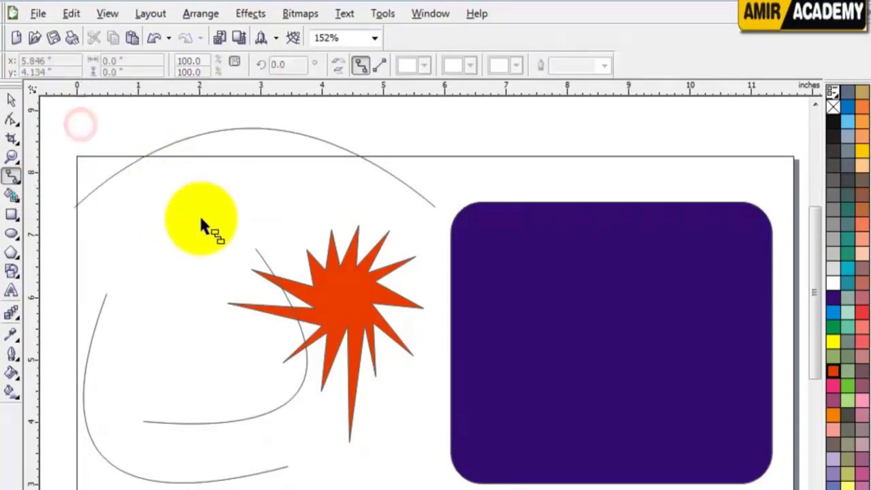
{"action": "left_click", "coordinate": [169, 240]}
{"action": "left_click_drag", "start_coordinate": [191, 262], "coordinate": [245, 305]}
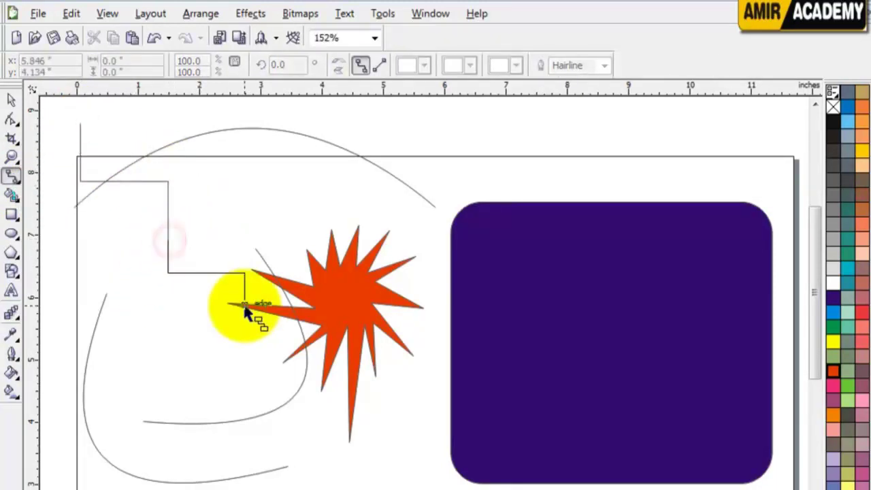
Delete the connector, the three curves and the orange-red star
{"action": "left_click", "coordinate": [11, 99]}
{"action": "left_click_drag", "start_coordinate": [56, 113], "coordinate": [297, 402]}
{"action": "key", "text": "Delete"}
{"action": "left_click", "coordinate": [283, 412]}
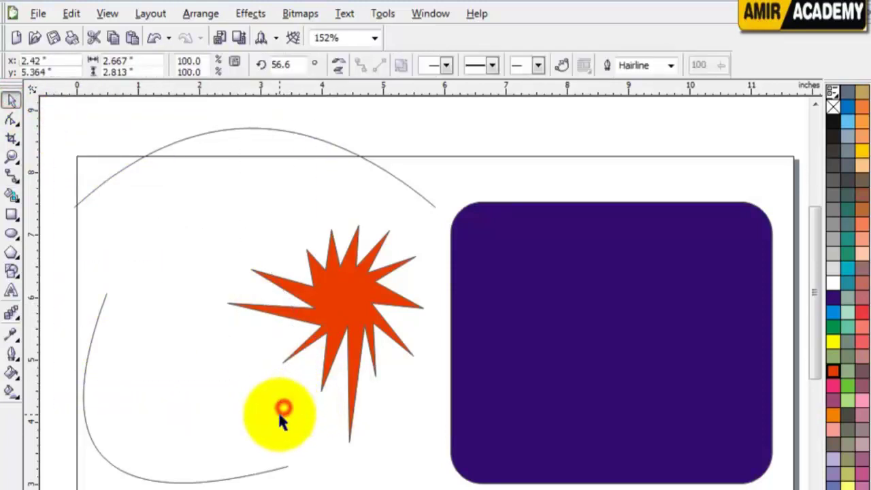
{"action": "key", "text": "Delete"}
{"action": "left_click", "coordinate": [252, 471]}
{"action": "key", "text": "Delete"}
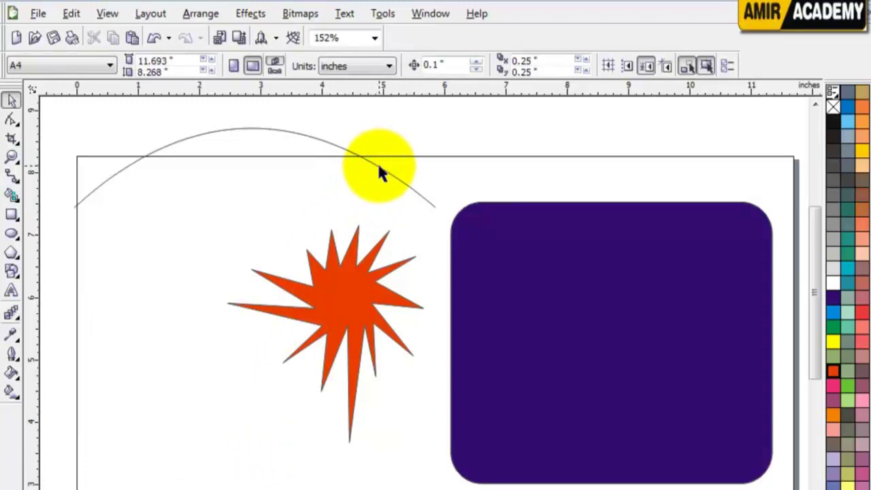
{"action": "left_click", "coordinate": [379, 167]}
{"action": "key", "text": "Delete"}
{"action": "left_click", "coordinate": [350, 320]}
{"action": "key", "text": "Delete"}
Draw a series of stepped right-angle connector lines across the page
{"action": "left_click", "coordinate": [113, 275]}
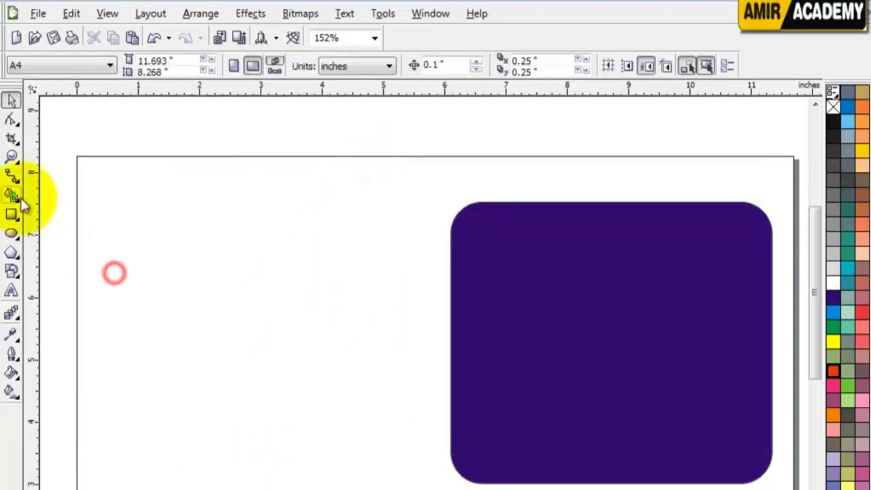
{"action": "left_click", "coordinate": [14, 175]}
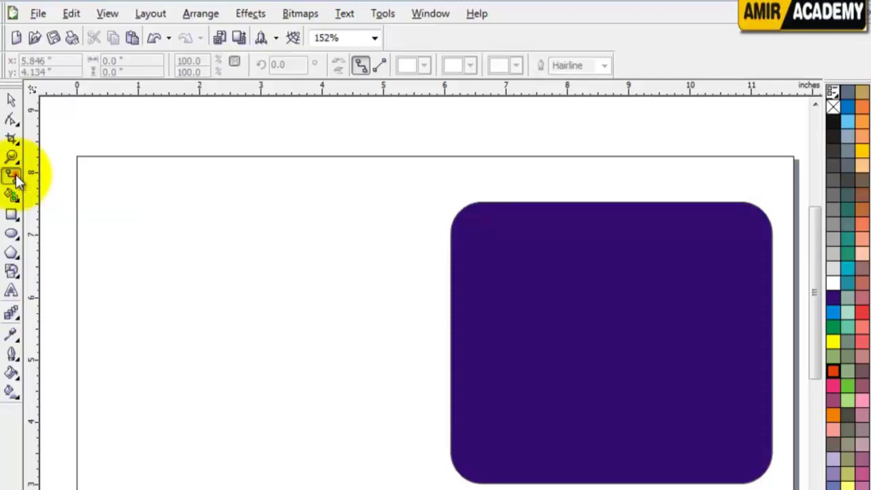
{"action": "left_click_drag", "start_coordinate": [124, 174], "coordinate": [103, 362]}
{"action": "left_click_drag", "start_coordinate": [103, 361], "coordinate": [143, 350]}
{"action": "mouse_move", "coordinate": [177, 306]}
{"action": "left_mouse_down"}
{"action": "mouse_move", "coordinate": [122, 224]}
{"action": "mouse_move", "coordinate": [255, 222]}
{"action": "left_mouse_up"}
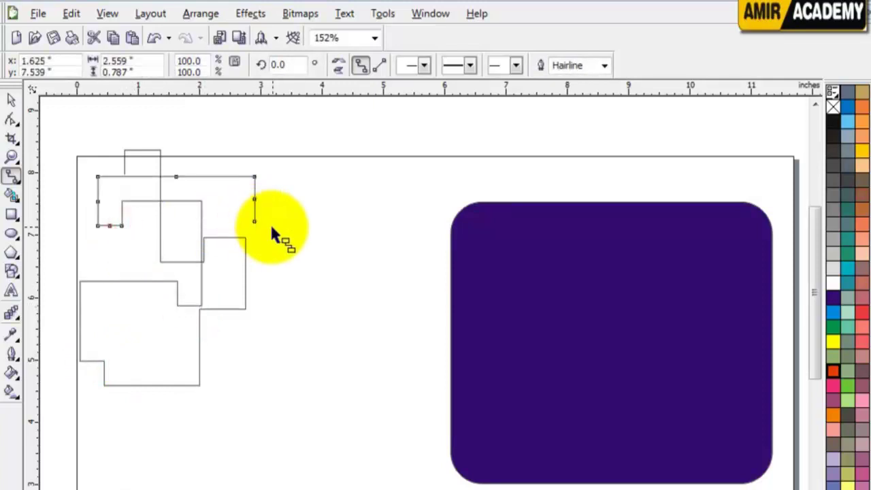
{"action": "mouse_move", "coordinate": [295, 258]}
{"action": "left_mouse_down"}
{"action": "mouse_move", "coordinate": [356, 307]}
{"action": "mouse_move", "coordinate": [348, 312]}
{"action": "mouse_move", "coordinate": [386, 368]}
{"action": "left_mouse_up"}
{"action": "mouse_move", "coordinate": [276, 377]}
{"action": "left_mouse_down"}
{"action": "mouse_move", "coordinate": [311, 415]}
{"action": "mouse_move", "coordinate": [319, 412]}
{"action": "left_mouse_up"}
{"action": "left_click_drag", "start_coordinate": [270, 435], "coordinate": [328, 481]}
{"action": "left_click_drag", "start_coordinate": [271, 485], "coordinate": [314, 489]}
{"action": "left_click_drag", "start_coordinate": [226, 487], "coordinate": [271, 489]}
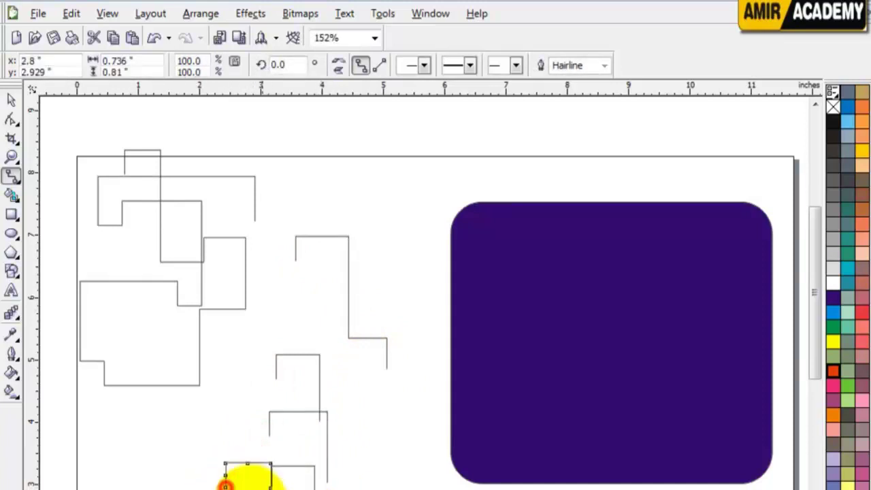
{"action": "mouse_move", "coordinate": [164, 434]}
{"action": "left_mouse_down"}
{"action": "mouse_move", "coordinate": [104, 390]}
{"action": "mouse_move", "coordinate": [69, 325]}
{"action": "left_mouse_up"}
Marquee-select the practice connector lines and delete them
{"action": "left_click", "coordinate": [11, 100]}
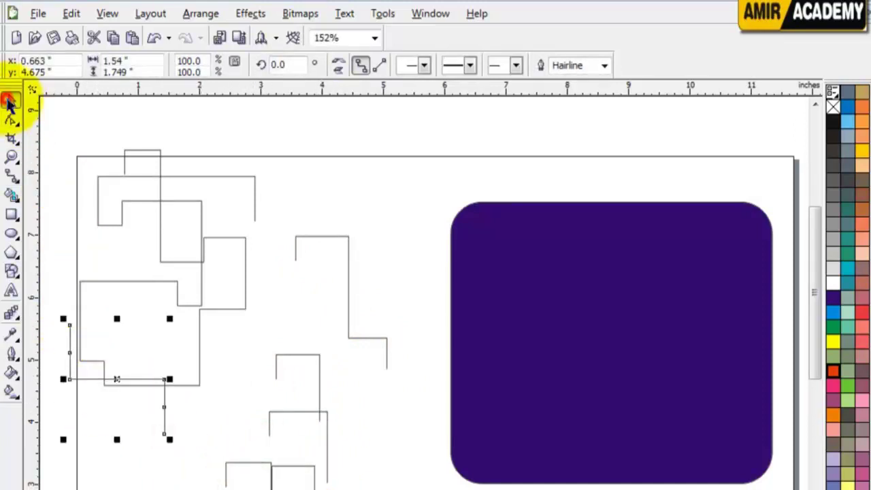
{"action": "left_click_drag", "start_coordinate": [431, 136], "coordinate": [51, 482]}
{"action": "key", "text": "Delete"}
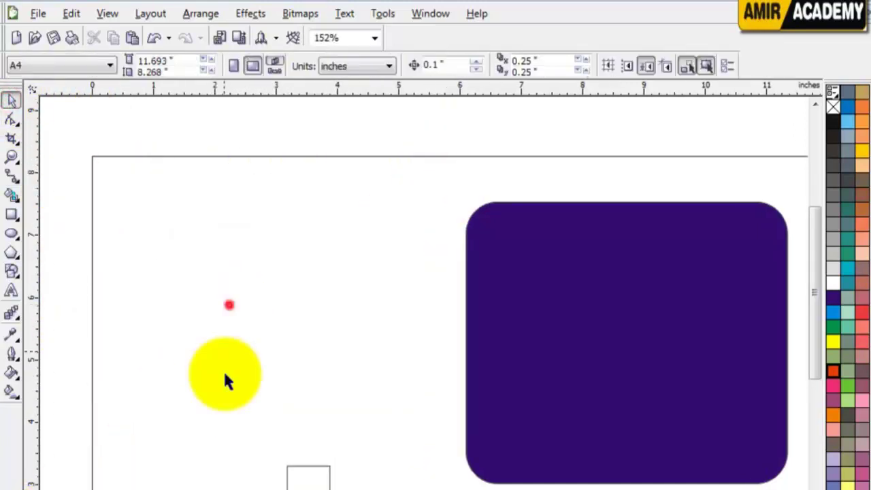
Delete the leftover bottom connector and place a first dimension line down from the page's top-left
{"action": "left_click", "coordinate": [311, 465]}
{"action": "key", "text": "Delete"}
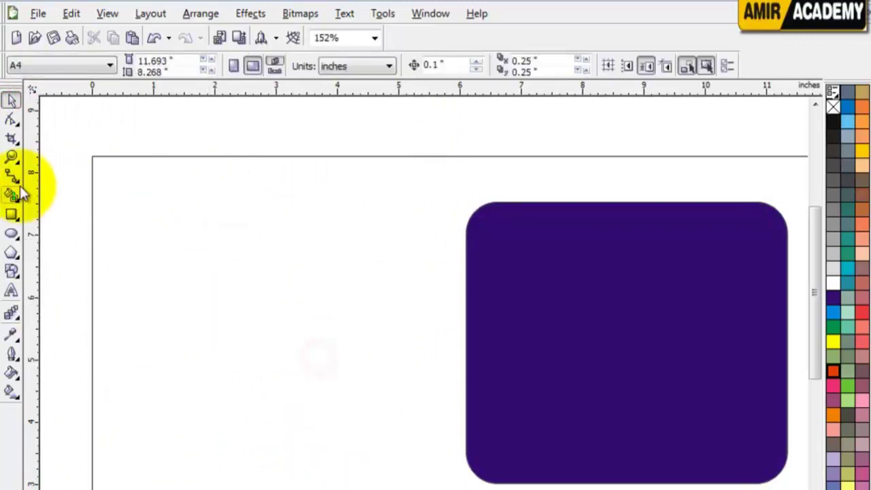
{"action": "left_click", "coordinate": [19, 184]}
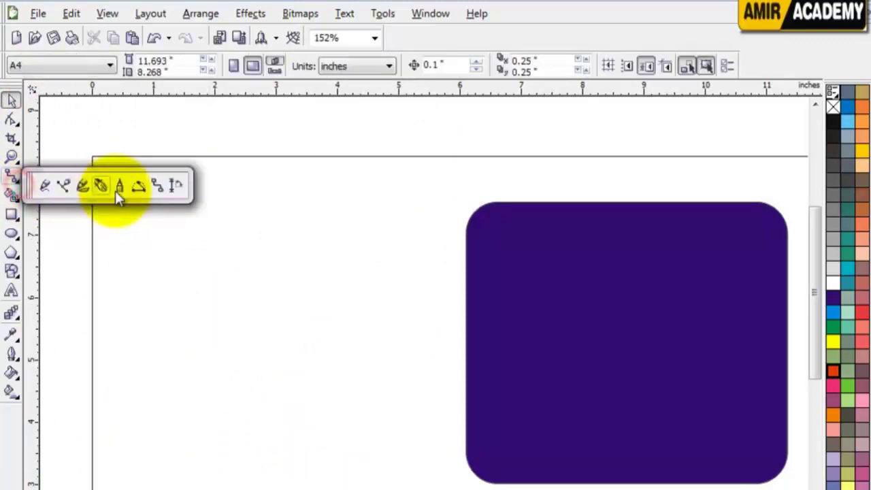
{"action": "left_click", "coordinate": [176, 185]}
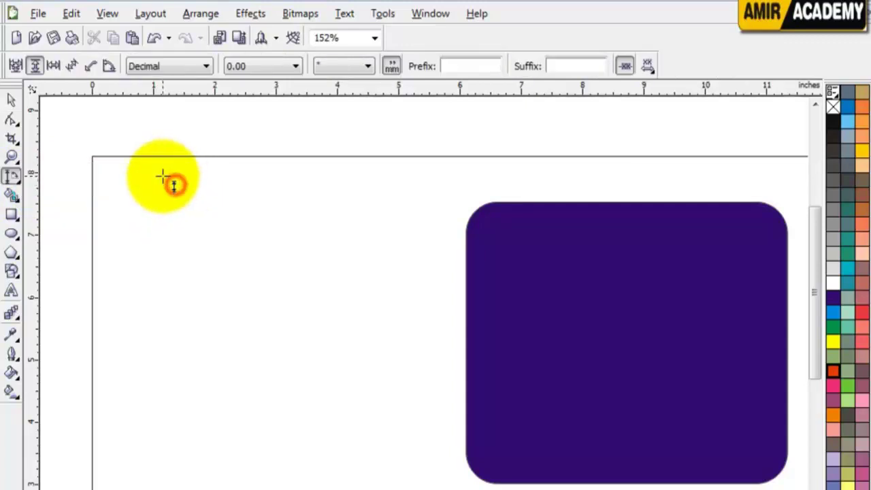
{"action": "left_click", "coordinate": [164, 176]}
{"action": "left_click", "coordinate": [387, 355]}
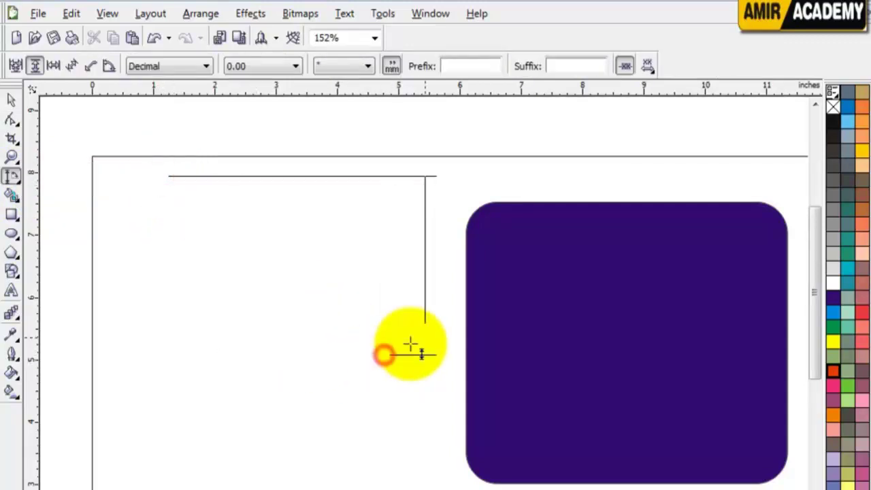
{"action": "left_click", "coordinate": [407, 314]}
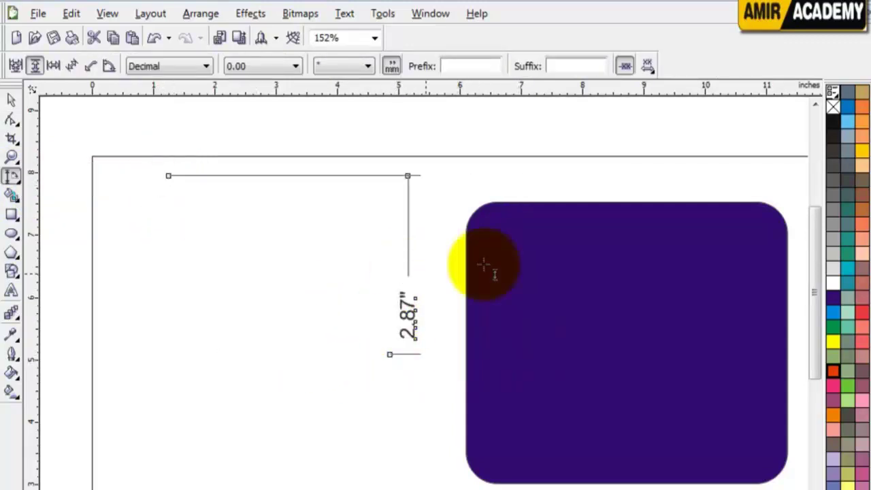
Dimension the rectangle's top edge (0.35") and move that dimension above the rectangle
{"action": "left_click", "coordinate": [502, 224]}
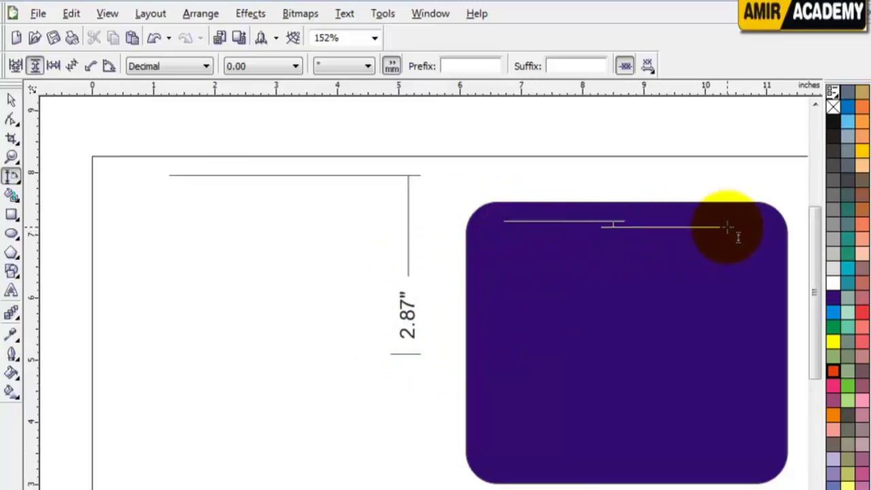
{"action": "left_click", "coordinate": [787, 241]}
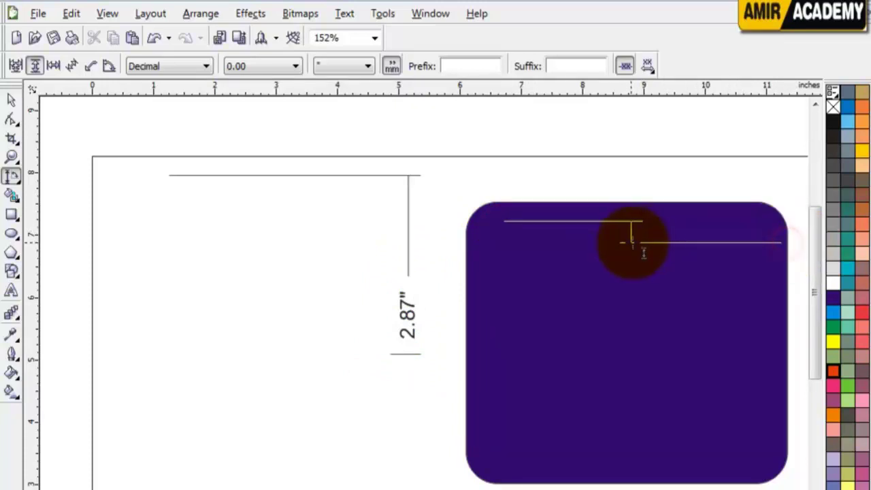
{"action": "left_click", "coordinate": [660, 204]}
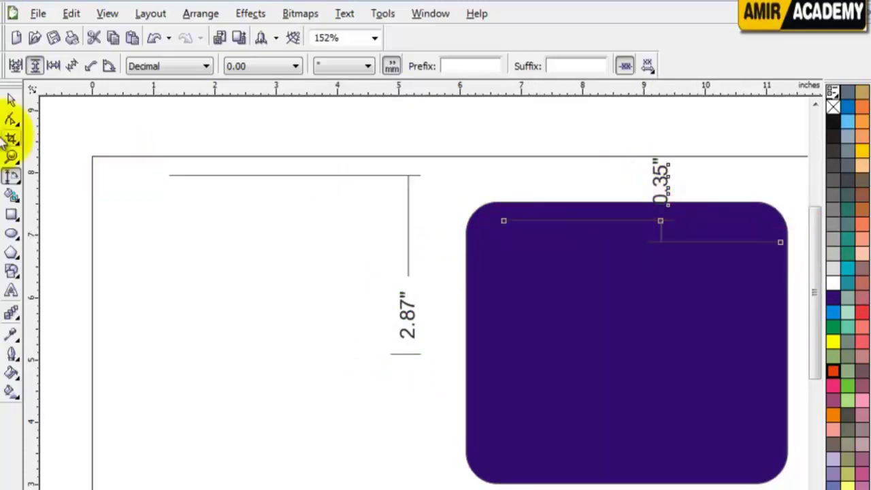
{"action": "left_click", "coordinate": [10, 102]}
{"action": "left_click", "coordinate": [668, 182]}
{"action": "left_click_drag", "start_coordinate": [665, 187], "coordinate": [621, 144]}
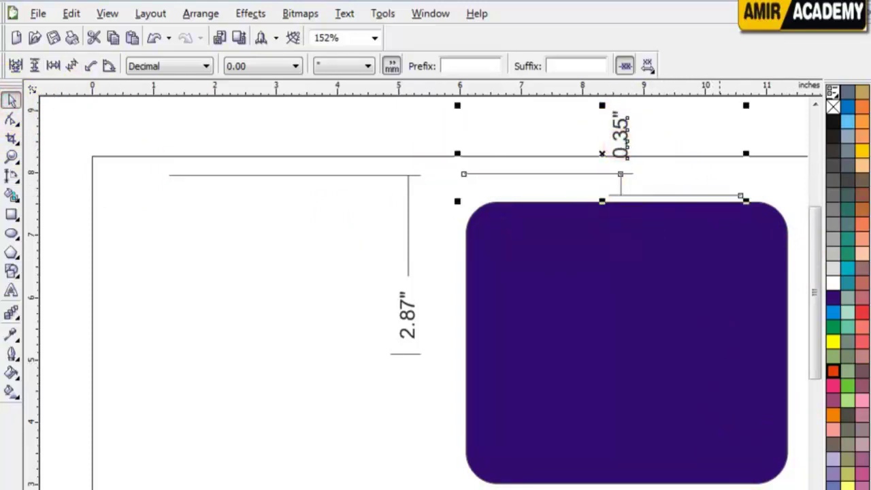
Zoom in, stretch a 0.07" dimension across the rectangle's width, and shift it right
{"action": "scroll", "coordinate": [436, 293], "scroll_direction": "right", "scroll_amount": 4}
{"action": "key", "text": "z"}
{"action": "left_click_drag", "start_coordinate": [166, 175], "coordinate": [655, 487]}
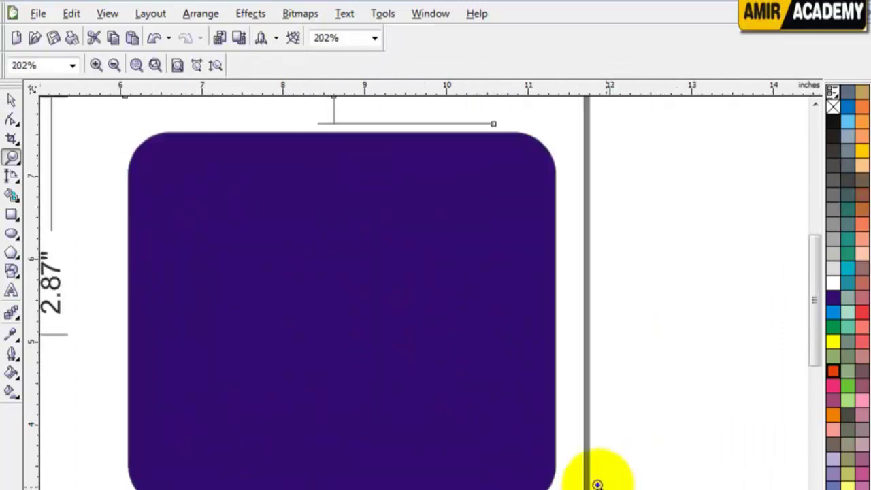
{"action": "left_click", "coordinate": [11, 174]}
{"action": "left_click_drag", "start_coordinate": [126, 281], "coordinate": [556, 288]}
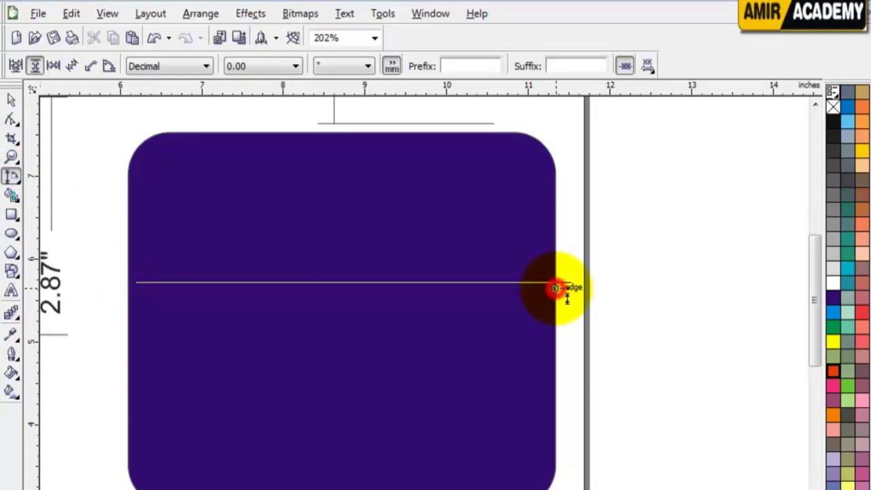
{"action": "left_click", "coordinate": [11, 99]}
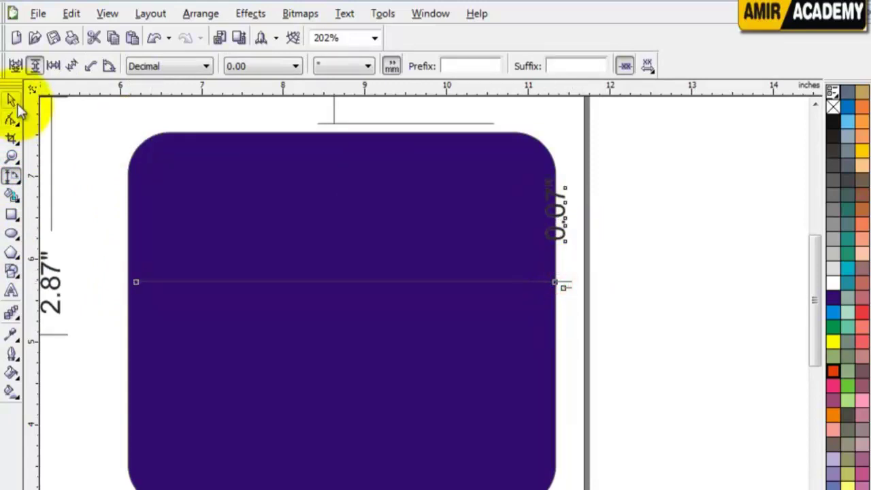
{"action": "left_click", "coordinate": [576, 234]}
{"action": "left_click_drag", "start_coordinate": [564, 221], "coordinate": [618, 238]}
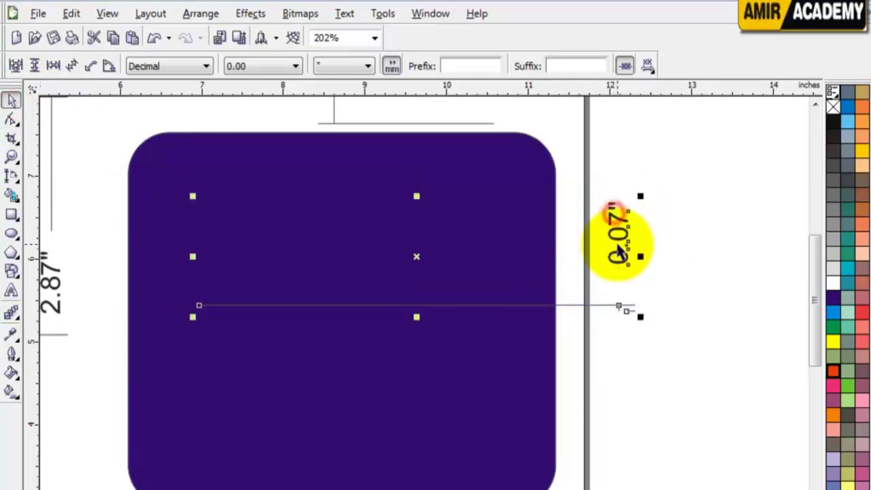
Delete the 0.07", top, and 2.87" dimensions, leaving only the purple rectangle
{"action": "key", "text": "Delete"}
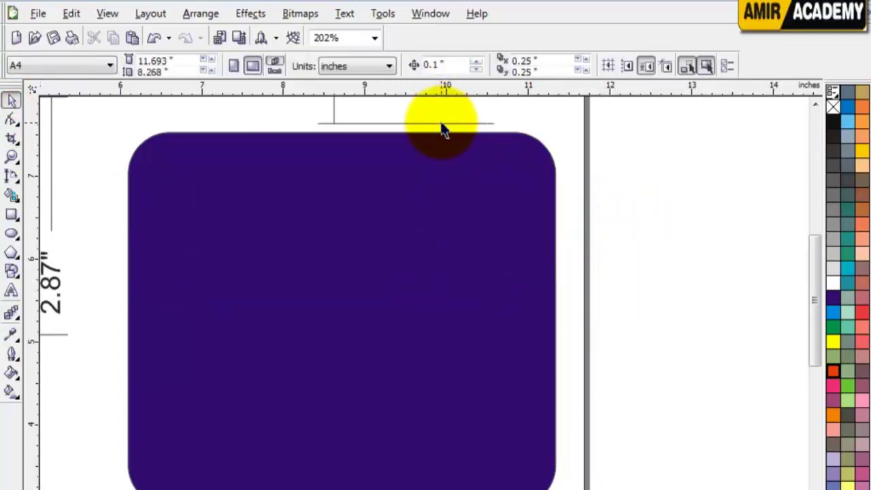
{"action": "left_click", "coordinate": [443, 124]}
{"action": "key", "text": "Delete"}
{"action": "scroll", "coordinate": [649, 261], "scroll_direction": "down", "scroll_amount": 1}
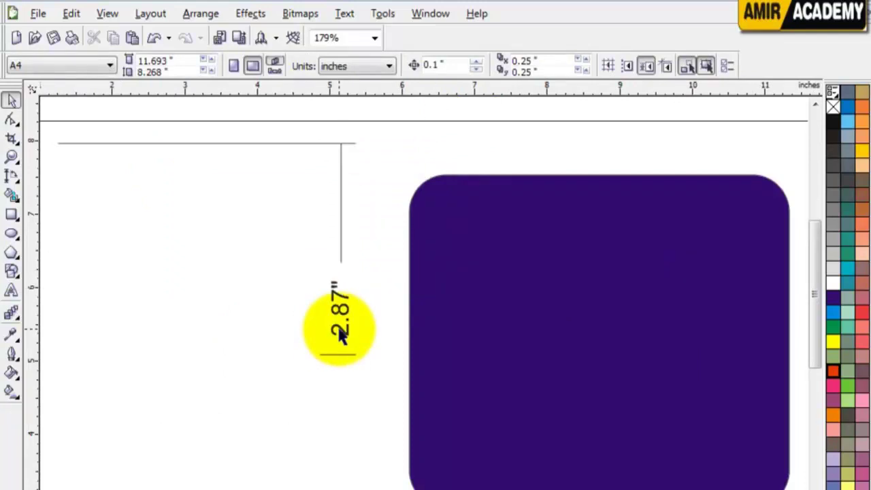
{"action": "key", "text": "Delete"}
{"action": "left_click", "coordinate": [351, 184]}
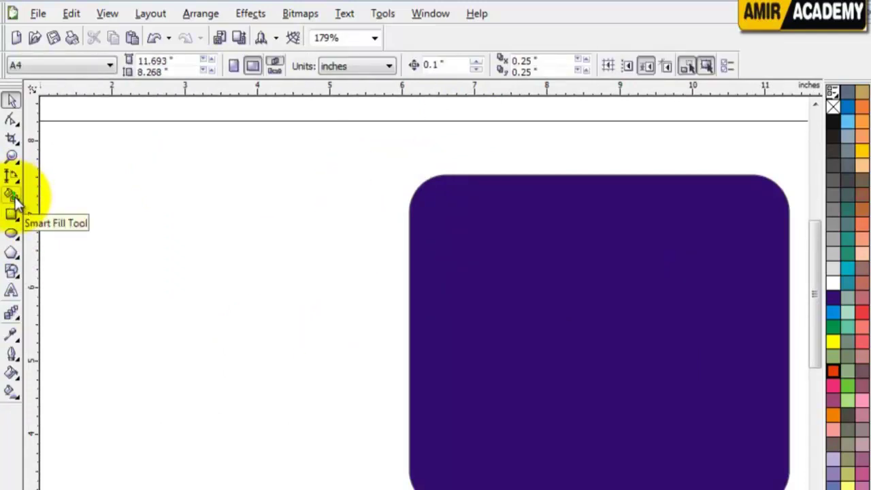
With the Freehand tool, draw a diagonal straight line and five crossing freehand curves left of the rectangle
{"action": "left_click", "coordinate": [118, 239]}
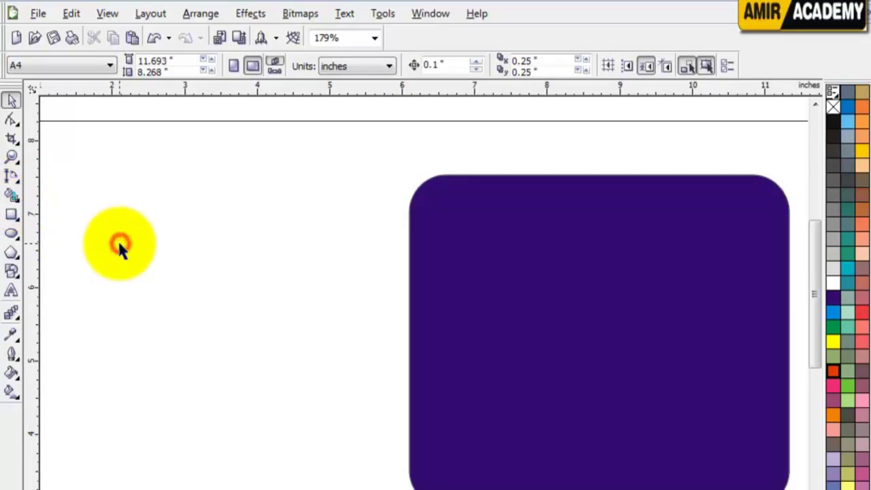
{"action": "left_click", "coordinate": [16, 179]}
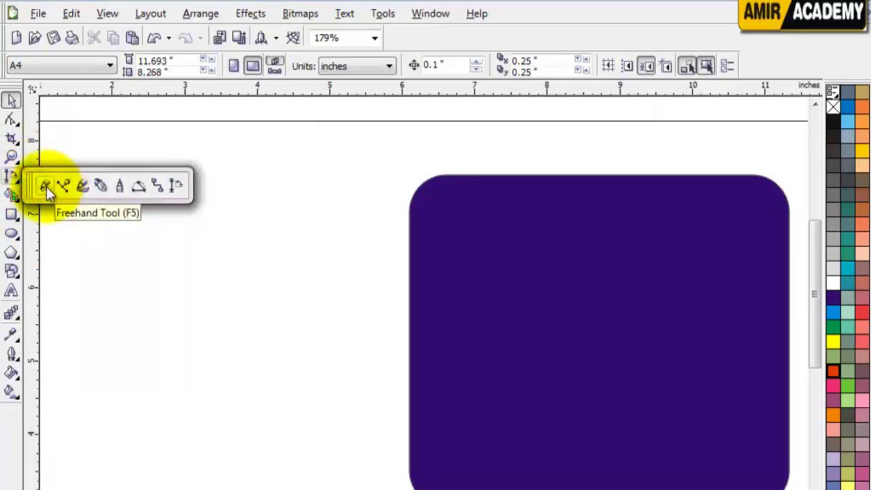
{"action": "left_click", "coordinate": [46, 186]}
{"action": "left_click", "coordinate": [97, 152]}
{"action": "left_click", "coordinate": [334, 341]}
{"action": "left_click_drag", "start_coordinate": [288, 187], "coordinate": [131, 375]}
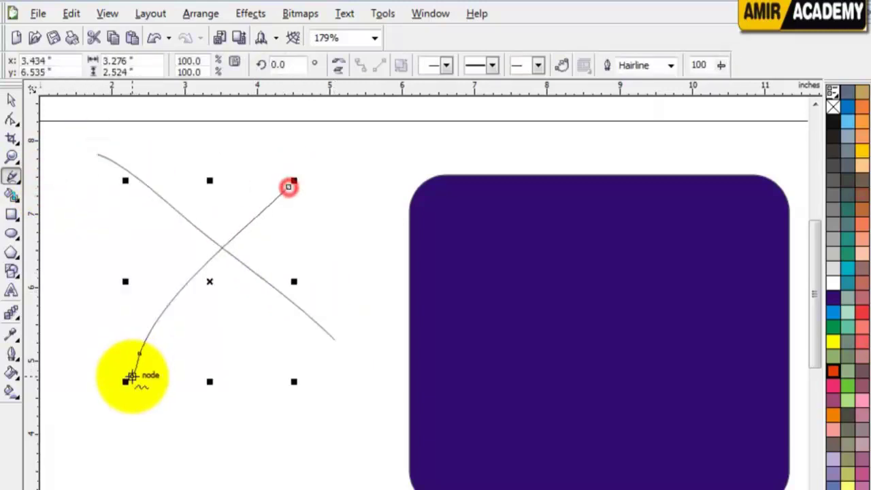
{"action": "left_click_drag", "start_coordinate": [116, 213], "coordinate": [278, 422]}
{"action": "left_click_drag", "start_coordinate": [322, 220], "coordinate": [165, 485]}
{"action": "left_click_drag", "start_coordinate": [129, 245], "coordinate": [233, 480]}
{"action": "mouse_move", "coordinate": [81, 265]}
{"action": "left_mouse_down"}
{"action": "mouse_move", "coordinate": [374, 457]}
{"action": "mouse_move", "coordinate": [389, 479]}
{"action": "left_mouse_up"}
Add more crossing curves and straight lines, some reaching the rectangle's edge
{"action": "left_click", "coordinate": [280, 148]}
{"action": "left_click", "coordinate": [30, 325]}
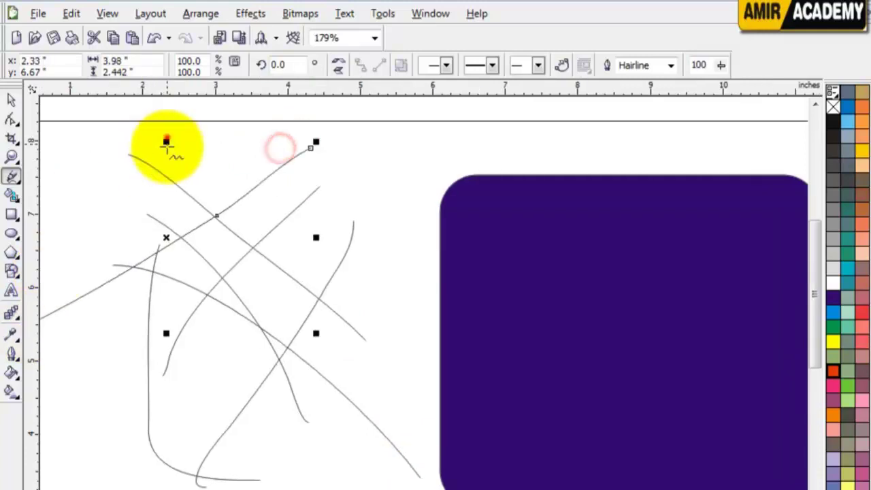
{"action": "left_click_drag", "start_coordinate": [167, 138], "coordinate": [59, 361]}
{"action": "left_click_drag", "start_coordinate": [127, 154], "coordinate": [443, 322]}
{"action": "mouse_move", "coordinate": [134, 128]}
{"action": "left_mouse_down"}
{"action": "mouse_move", "coordinate": [431, 255]}
{"action": "mouse_move", "coordinate": [453, 279]}
{"action": "left_mouse_up"}
{"action": "mouse_move", "coordinate": [383, 160]}
{"action": "left_mouse_down"}
{"action": "mouse_move", "coordinate": [356, 280]}
{"action": "mouse_move", "coordinate": [323, 291]}
{"action": "left_mouse_up"}
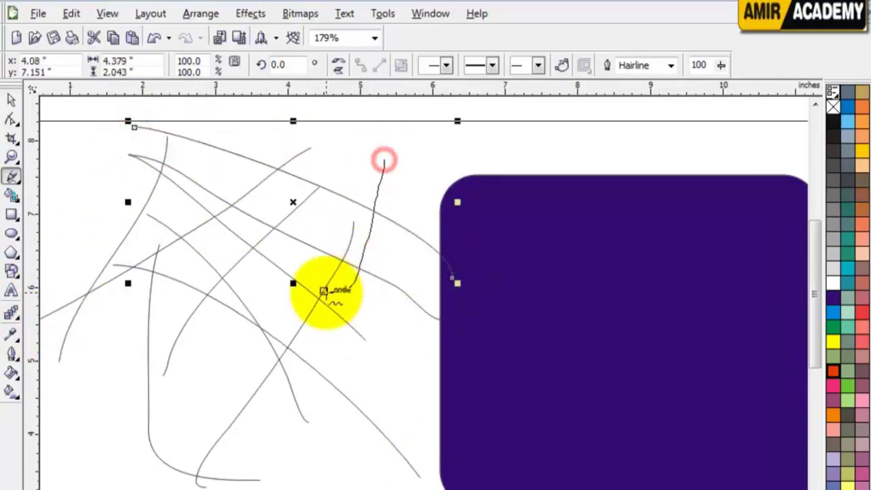
{"action": "left_click", "coordinate": [69, 270]}
{"action": "left_click", "coordinate": [315, 483]}
{"action": "left_click", "coordinate": [437, 228]}
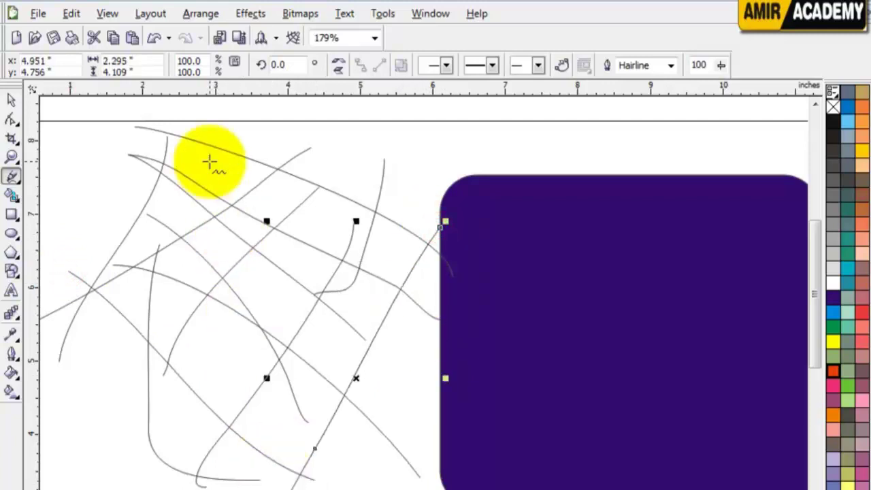
Draw three more straight diagonal lines across the upper-left and middle to complete the web
{"action": "left_click", "coordinate": [248, 129]}
{"action": "left_click", "coordinate": [93, 201]}
{"action": "left_click", "coordinate": [193, 117]}
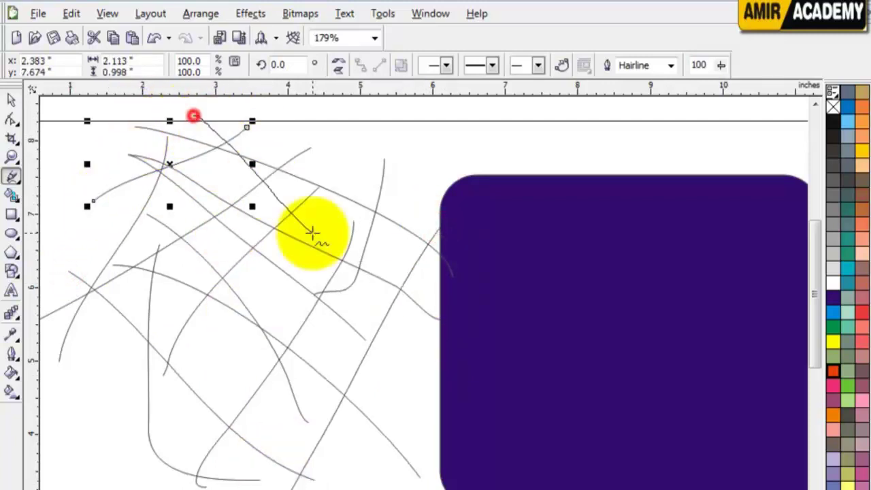
{"action": "left_click", "coordinate": [420, 398]}
{"action": "left_click", "coordinate": [349, 151]}
{"action": "left_click", "coordinate": [172, 421]}
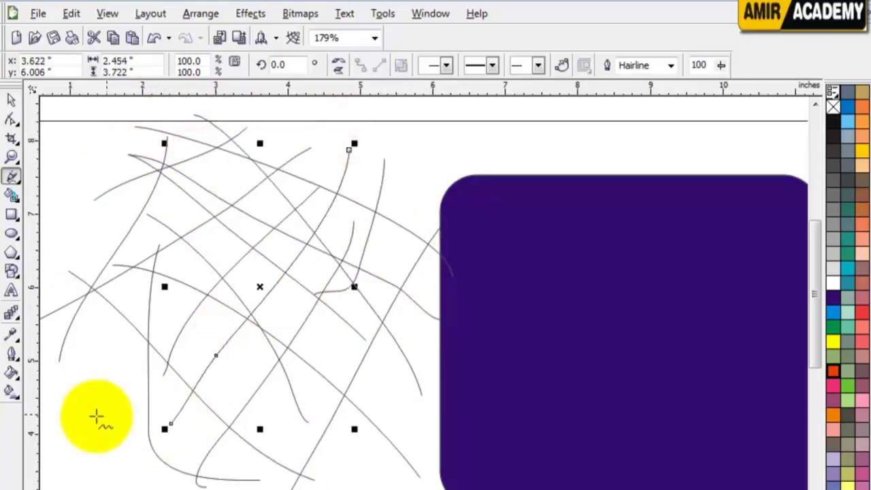
{"action": "left_click", "coordinate": [12, 100]}
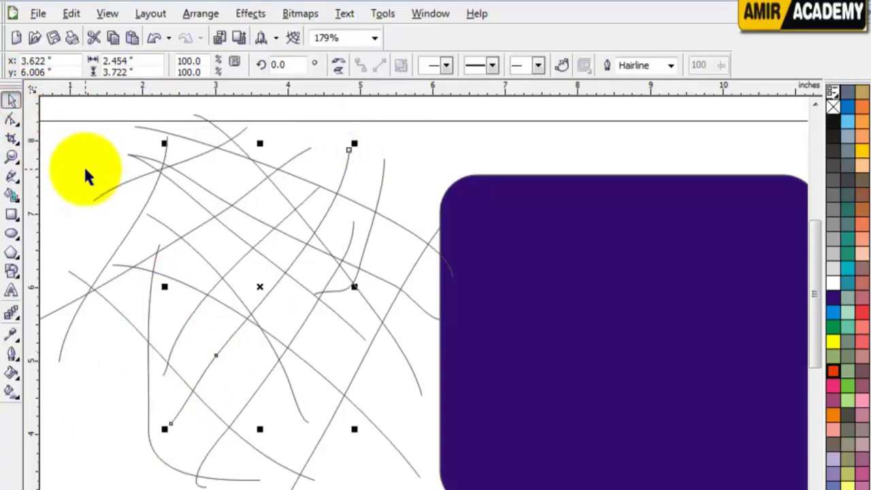
{"action": "left_click", "coordinate": [12, 196]}
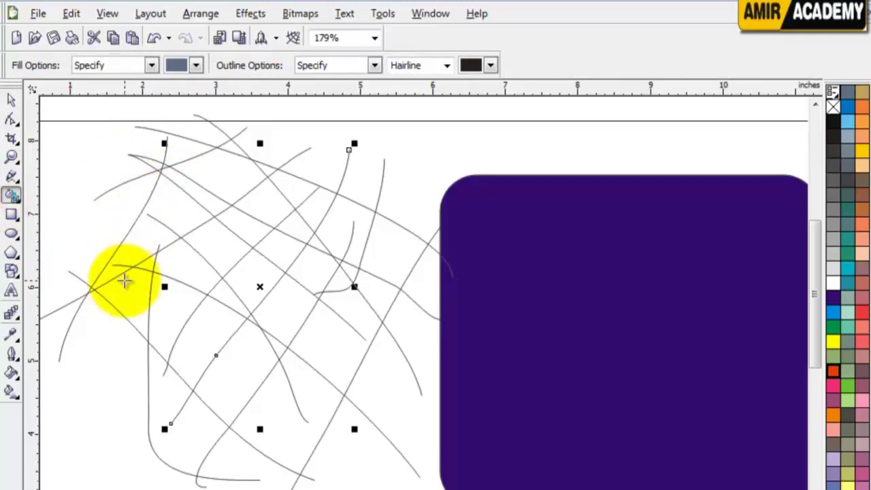
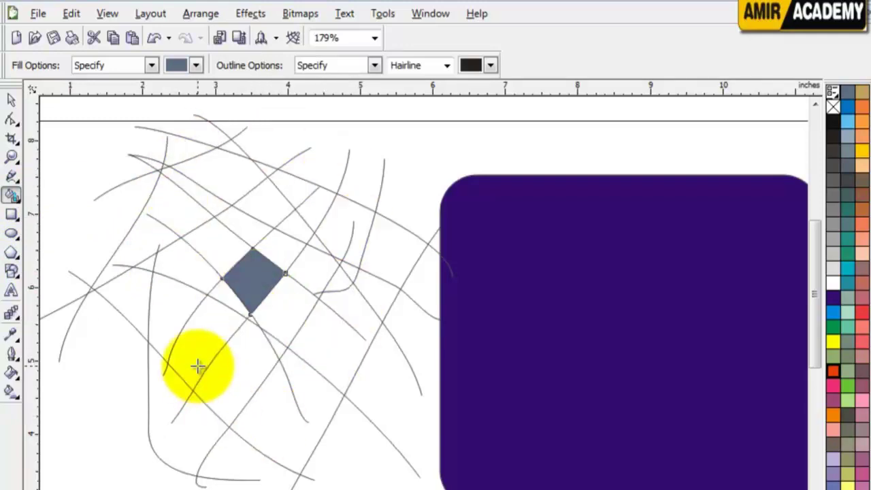
Move the grey-blue diamond right of the grid and delete the purple rounded rectangle
{"action": "left_click", "coordinate": [11, 100]}
{"action": "left_click_drag", "start_coordinate": [256, 270], "coordinate": [567, 243]}
{"action": "left_click", "coordinate": [553, 318]}
{"action": "key", "text": "Delete"}
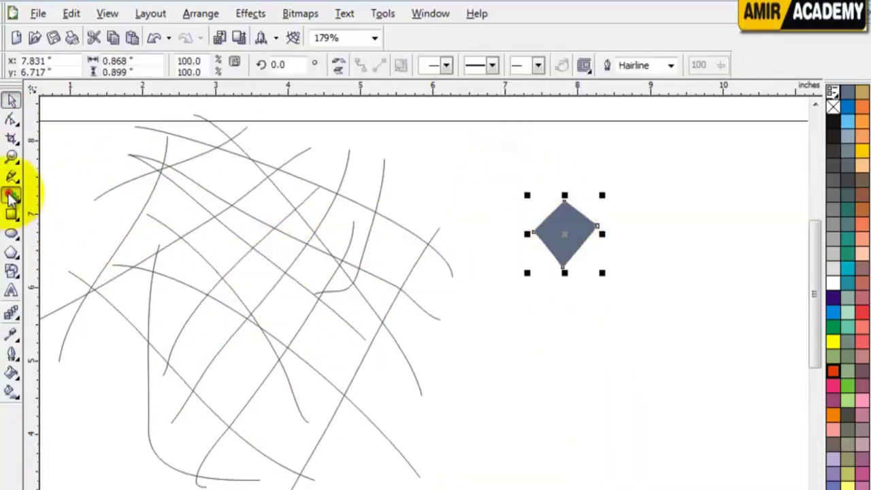
Smart Fill two grid cells grey-blue, zooming in to check a line junction
{"action": "left_click", "coordinate": [11, 195]}
{"action": "left_click", "coordinate": [219, 251]}
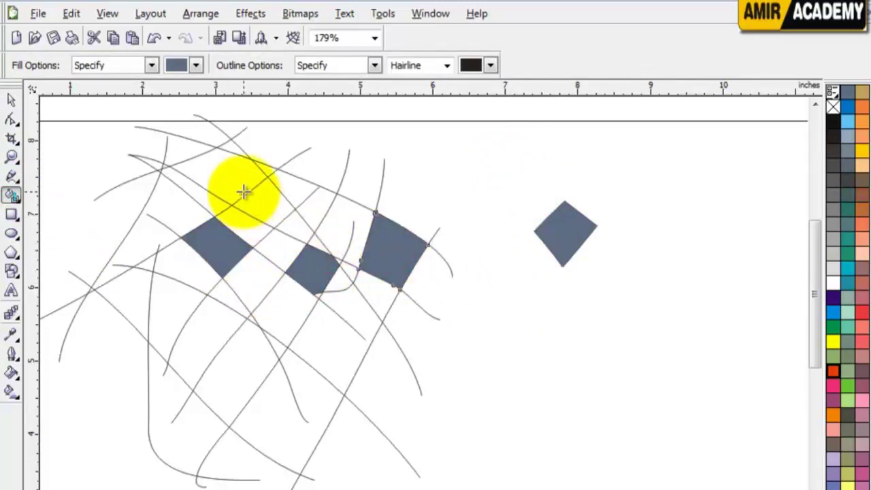
{"action": "left_click", "coordinate": [304, 439]}
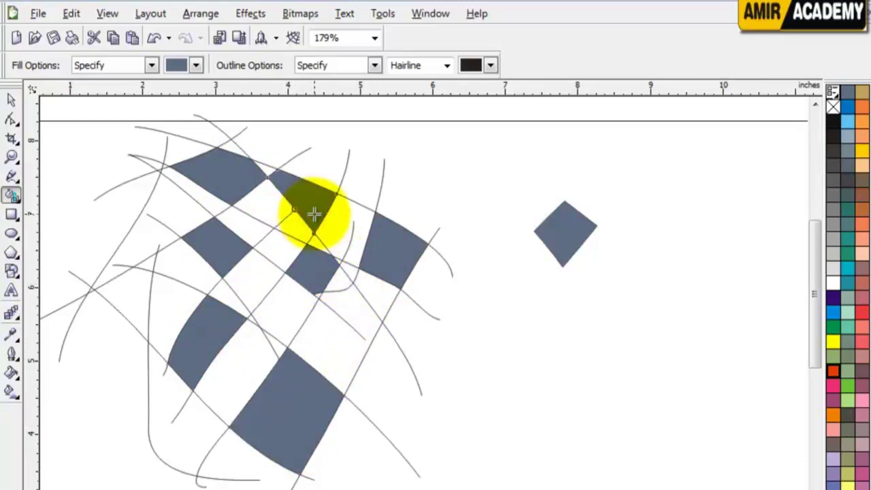
{"action": "key", "text": "z"}
{"action": "left_click_drag", "start_coordinate": [357, 157], "coordinate": [262, 231]}
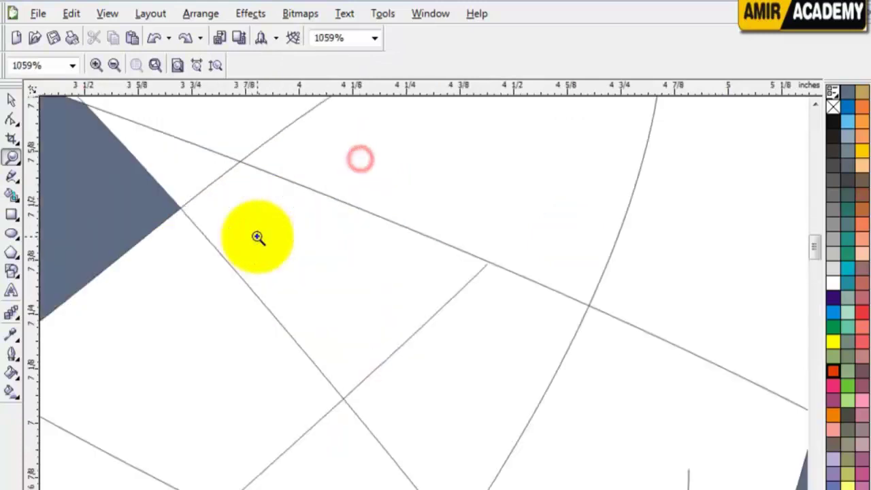
{"action": "left_click_drag", "start_coordinate": [556, 216], "coordinate": [441, 319]}
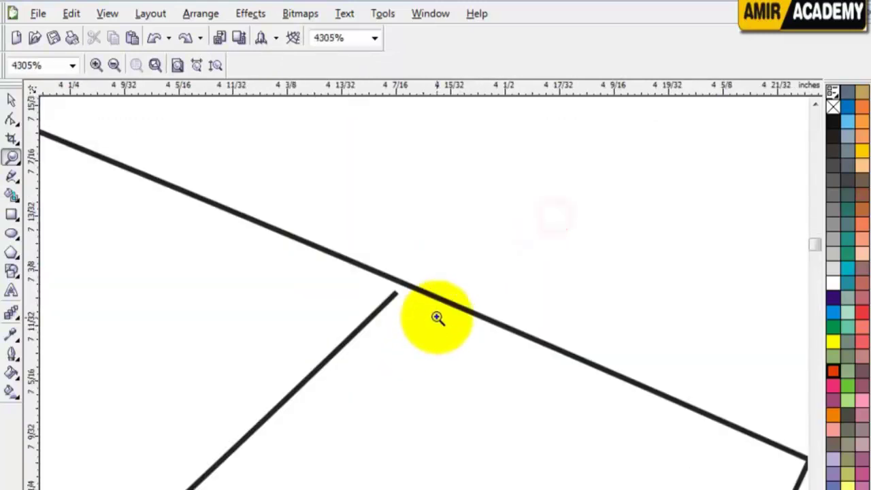
{"action": "left_click", "coordinate": [11, 100]}
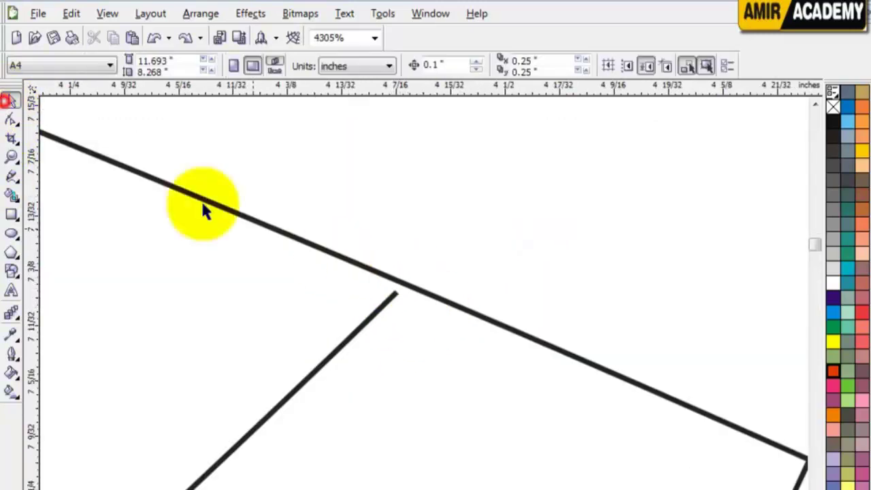
{"action": "key", "text": "F4"}
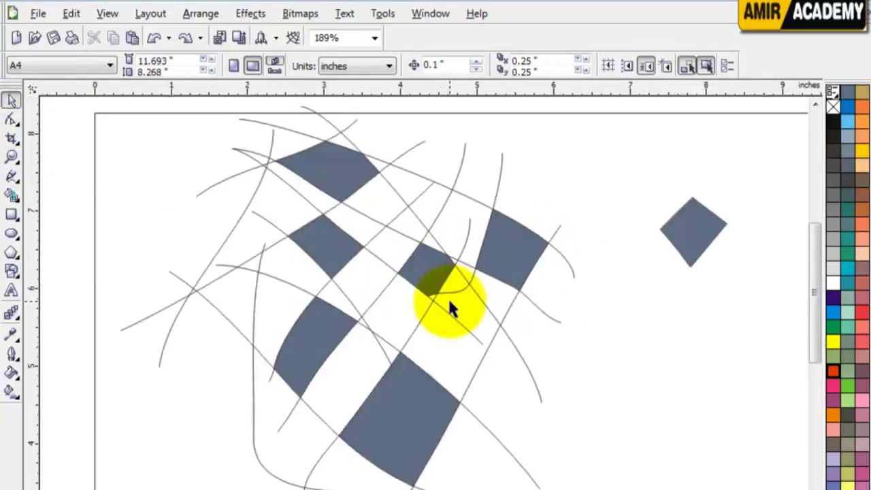
{"action": "left_click", "coordinate": [11, 196]}
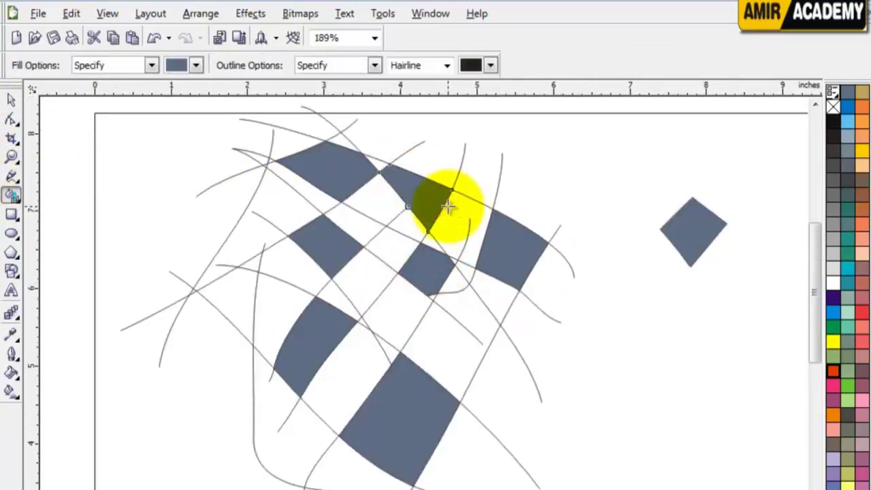
Fill the bottom-left curved cell and recolour the first three filled cells black
{"action": "left_click", "coordinate": [266, 412]}
{"action": "left_click", "coordinate": [11, 99]}
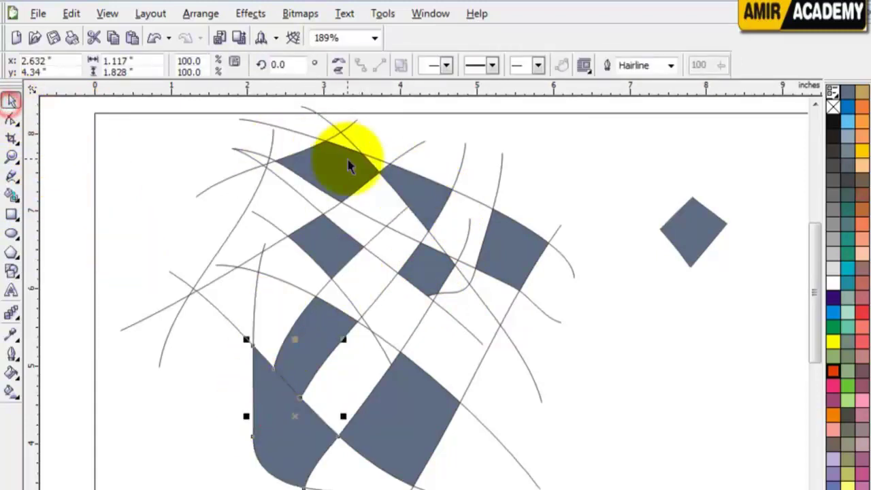
{"action": "left_click", "coordinate": [344, 169]}
{"action": "left_click", "coordinate": [336, 254], "text": "shift"}
{"action": "left_click", "coordinate": [330, 334], "text": "shift"}
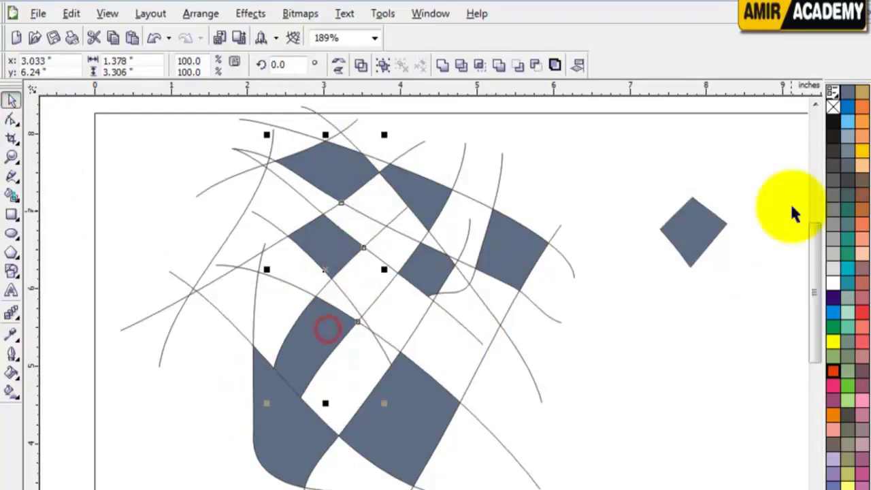
{"action": "left_click", "coordinate": [833, 121]}
{"action": "left_click", "coordinate": [635, 411]}
Recolour the remaining five grey-blue grid cells black
{"action": "left_click", "coordinate": [415, 198]}
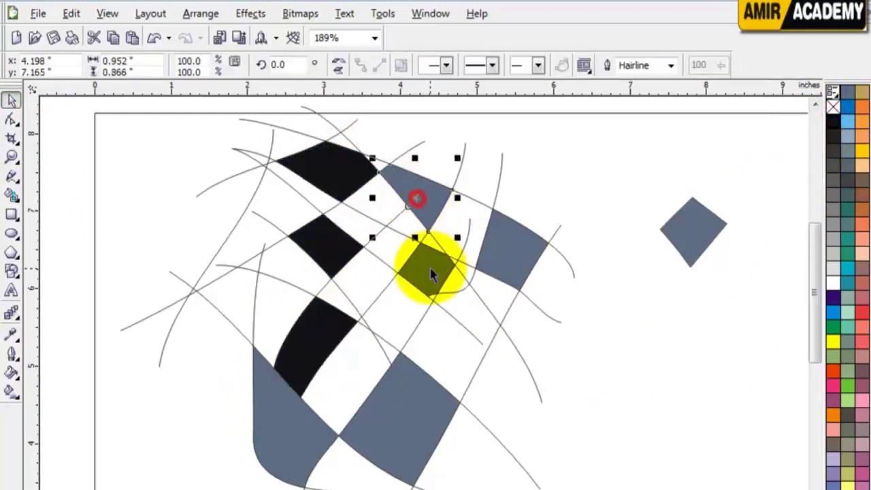
{"action": "left_click", "coordinate": [431, 272], "text": "shift"}
{"action": "left_click", "coordinate": [409, 406], "text": "shift"}
{"action": "left_click", "coordinate": [305, 444], "text": "shift"}
{"action": "left_click", "coordinate": [523, 247], "text": "shift"}
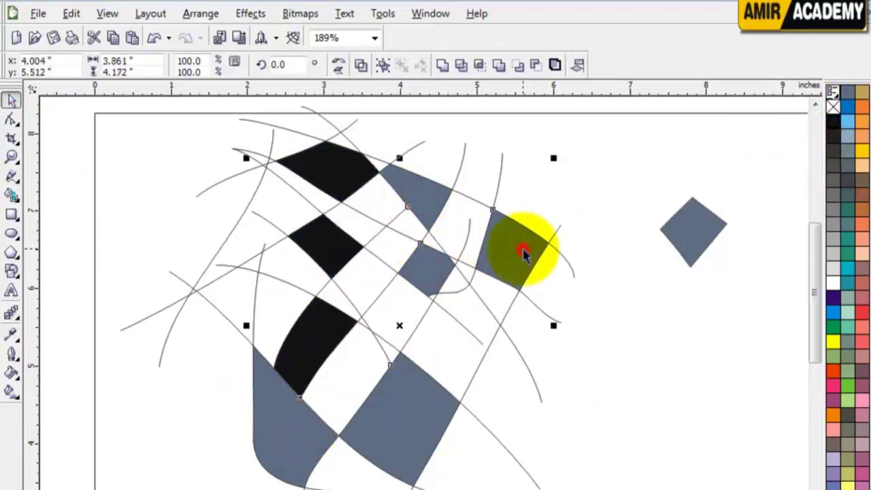
{"action": "left_click", "coordinate": [834, 121]}
{"action": "left_click", "coordinate": [632, 408]}
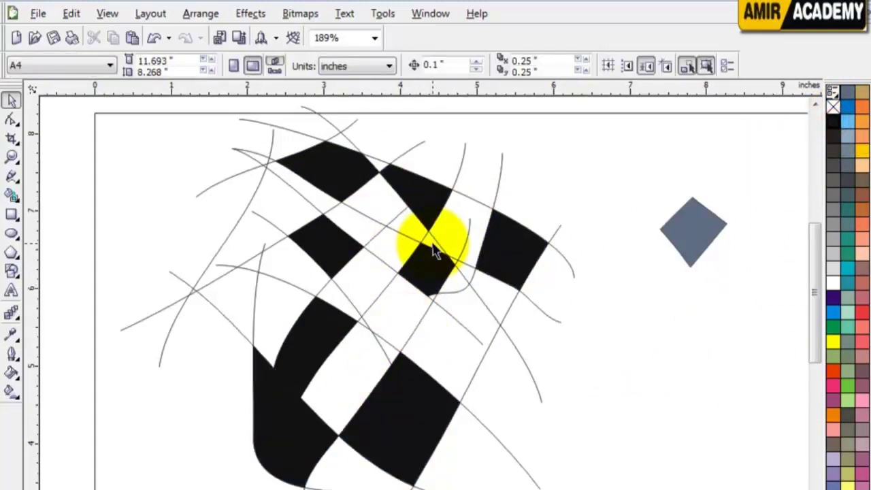
Marquee-select all the grid artwork on the page and delete it
{"action": "key", "text": "F3"}
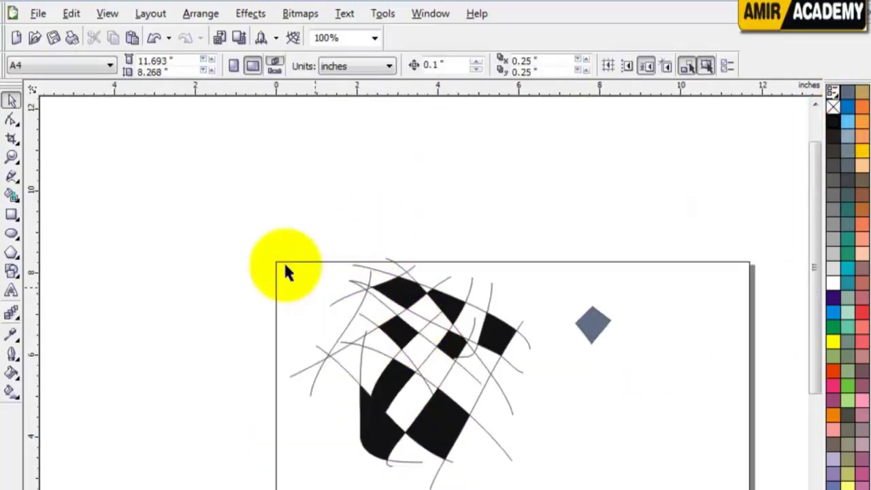
{"action": "left_click_drag", "start_coordinate": [377, 334], "coordinate": [657, 478]}
{"action": "key", "text": "Delete"}
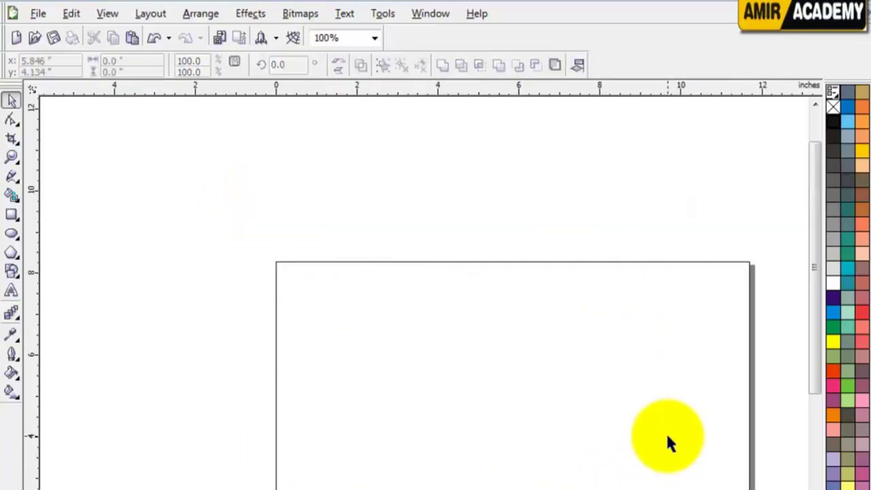
{"action": "left_click", "coordinate": [628, 403]}
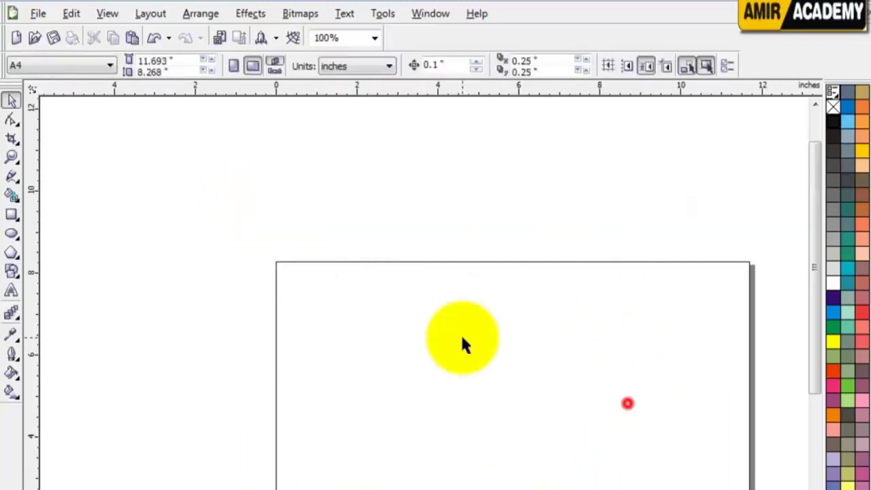
Draw nine scattered rectangles, including a narrow upright one crossed by a wide one
{"action": "left_click", "coordinate": [11, 216]}
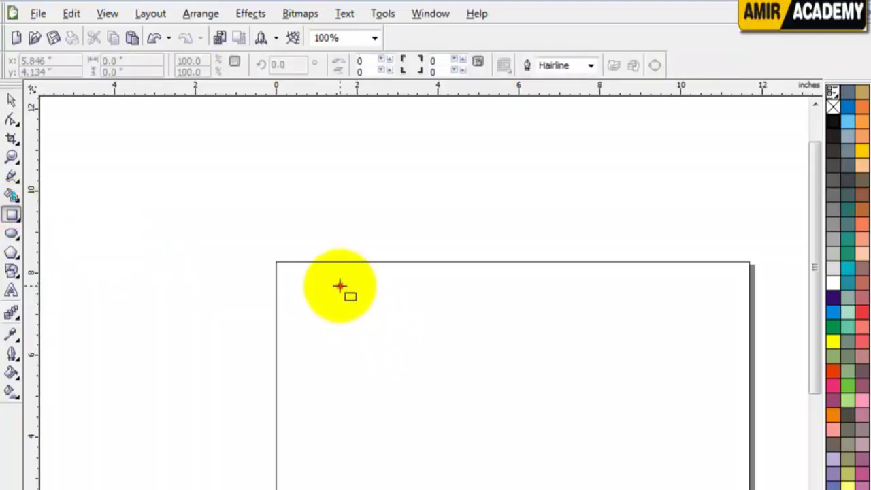
{"action": "left_click_drag", "start_coordinate": [339, 285], "coordinate": [486, 394]}
{"action": "left_click_drag", "start_coordinate": [558, 304], "coordinate": [510, 334]}
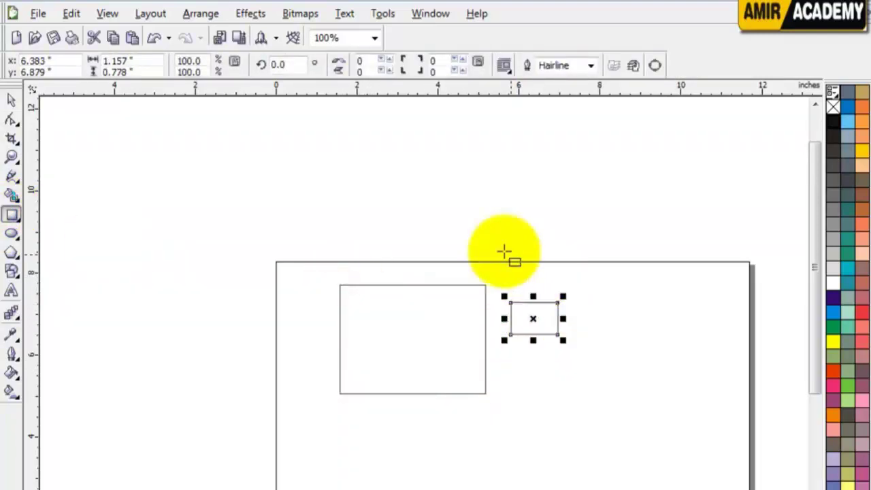
{"action": "left_click_drag", "start_coordinate": [415, 219], "coordinate": [580, 259]}
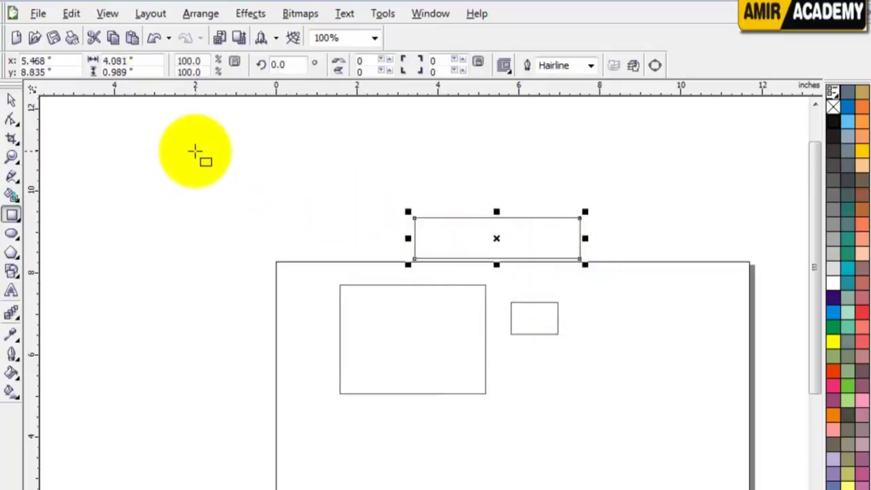
{"action": "left_click_drag", "start_coordinate": [199, 144], "coordinate": [339, 255]}
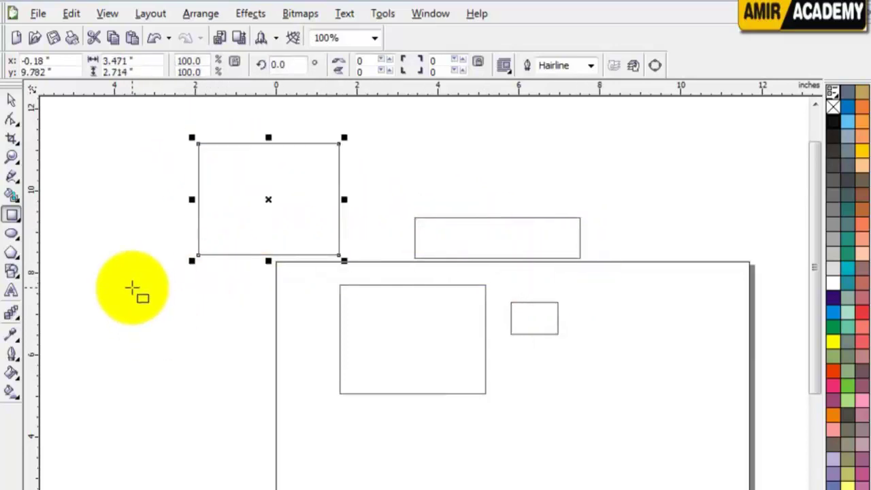
{"action": "left_click_drag", "start_coordinate": [132, 286], "coordinate": [277, 393]}
{"action": "left_click_drag", "start_coordinate": [418, 110], "coordinate": [525, 183]}
{"action": "left_click_drag", "start_coordinate": [584, 177], "coordinate": [605, 107]}
{"action": "left_click_drag", "start_coordinate": [674, 126], "coordinate": [545, 151]}
{"action": "left_click_drag", "start_coordinate": [631, 173], "coordinate": [760, 294]}
Move the 3.471 × 2.714 inch left rectangle higher on the page
{"action": "scroll", "coordinate": [815, 252], "scroll_direction": "down", "scroll_amount": 1}
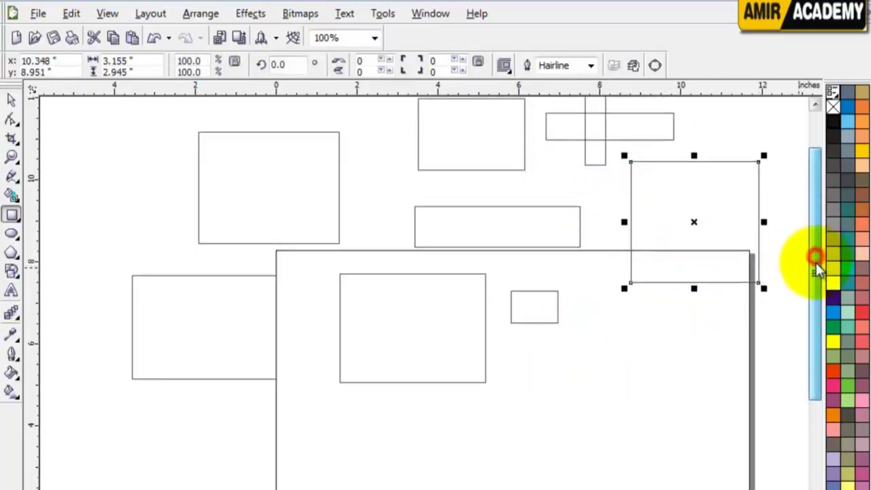
{"action": "scroll", "coordinate": [714, 281], "scroll_direction": "up", "scroll_amount": 1}
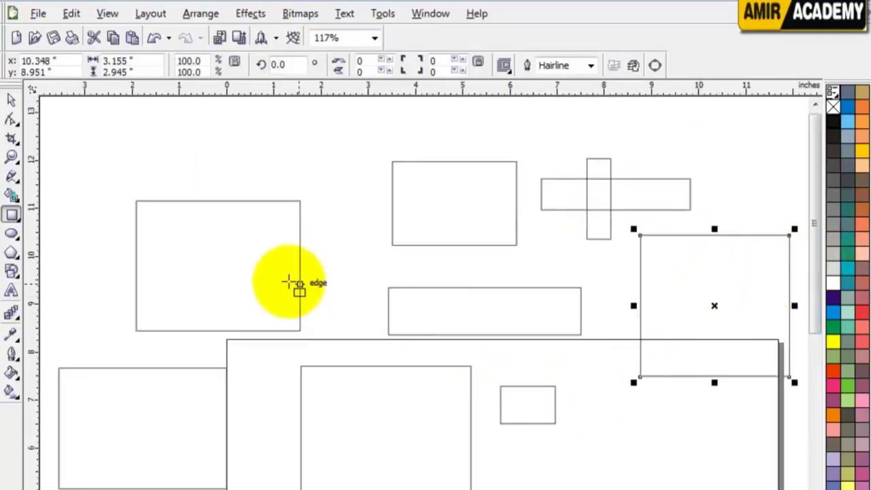
{"action": "left_click", "coordinate": [11, 102]}
{"action": "left_click_drag", "start_coordinate": [225, 243], "coordinate": [220, 180]}
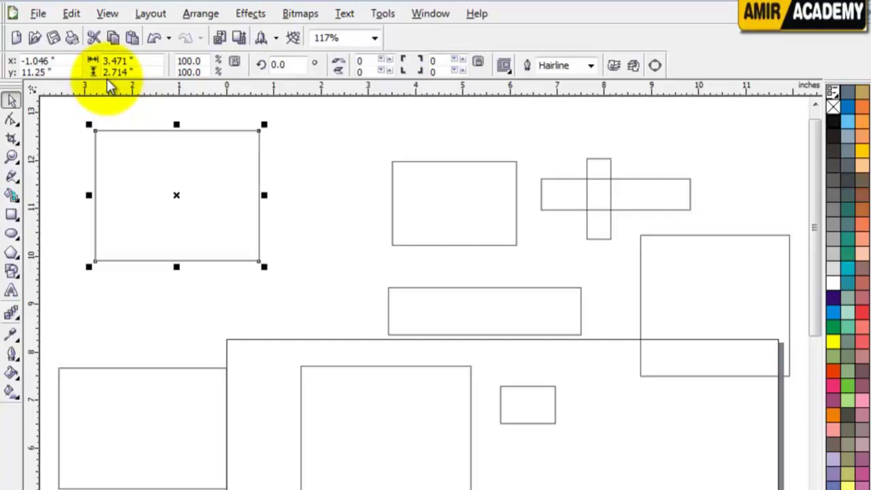
Slide the upper-left rectangle right beside its neighbour and delete the bottom-left rectangle
{"action": "left_click", "coordinate": [317, 170]}
{"action": "left_click_drag", "start_coordinate": [184, 175], "coordinate": [313, 161]}
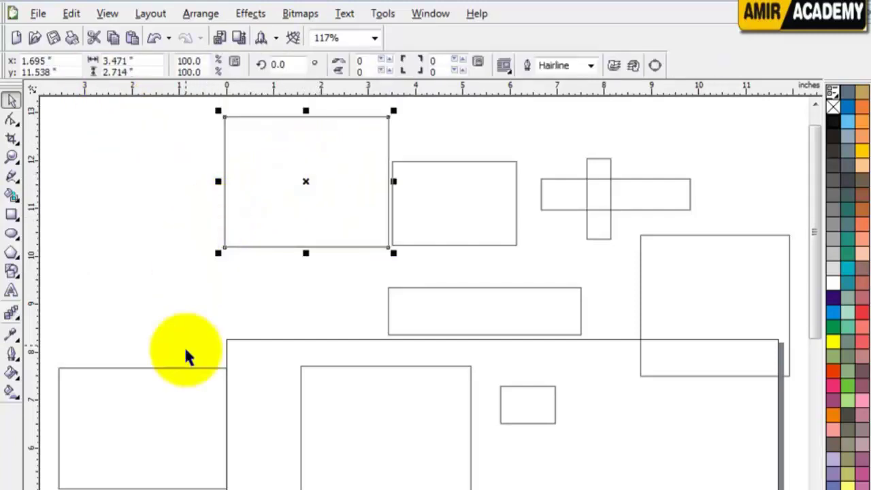
{"action": "left_click", "coordinate": [174, 424]}
{"action": "key", "text": "Delete"}
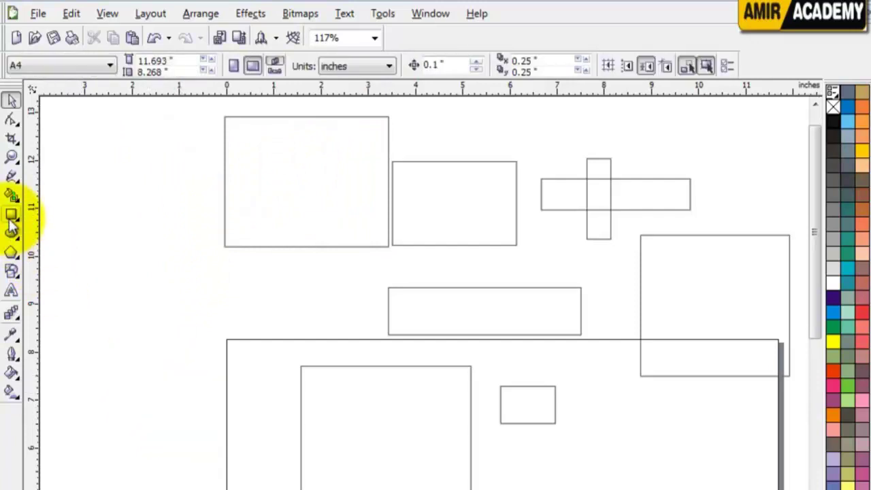
Draw a 4.256 × 4.256 inch square at the lower left
{"action": "left_click", "coordinate": [12, 219]}
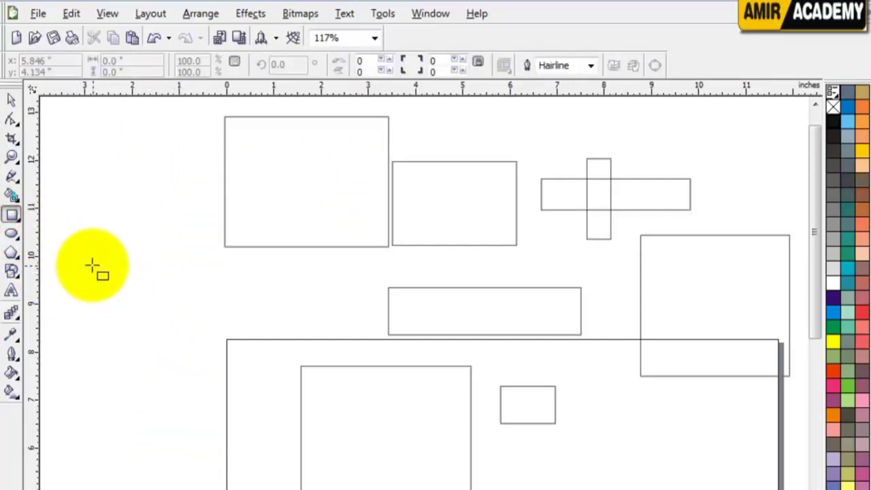
{"action": "left_click_drag", "start_coordinate": [79, 254], "coordinate": [259, 413]}
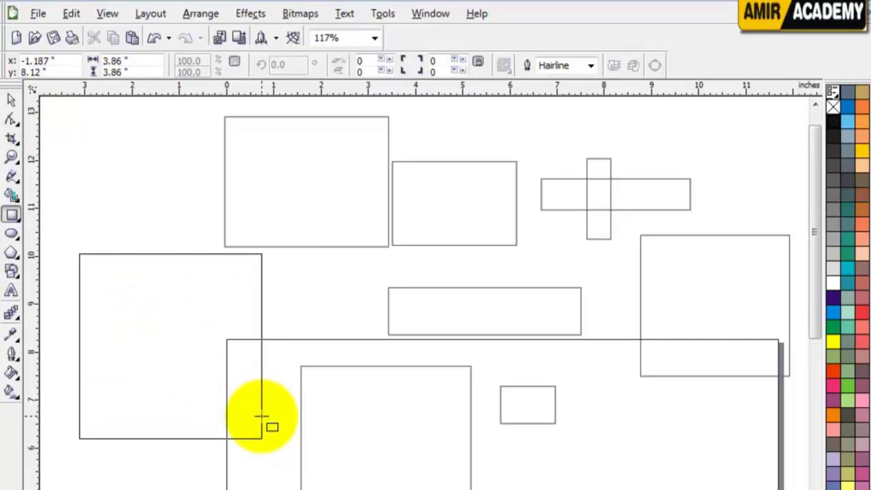
{"action": "left_click_drag", "start_coordinate": [266, 420], "coordinate": [281, 434]}
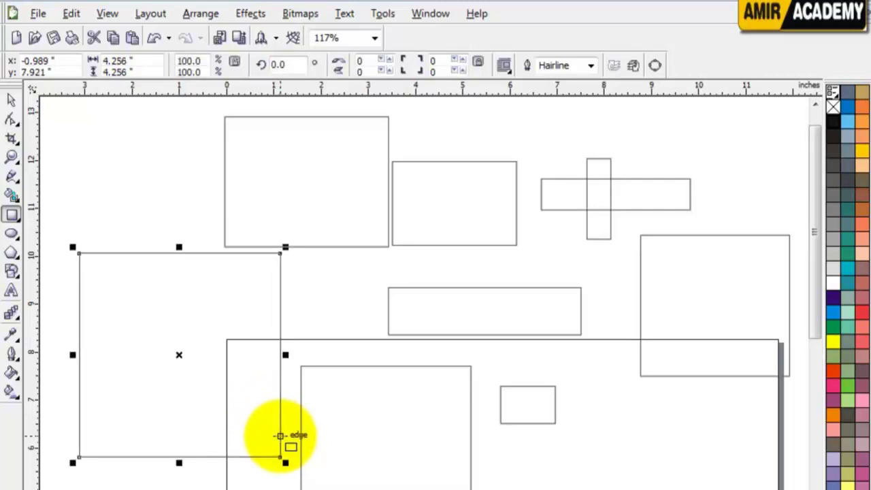
Fill the square dark indigo and, after trying several colours, the wide middle rectangle teal
{"action": "left_click", "coordinate": [833, 298]}
{"action": "left_click", "coordinate": [15, 100]}
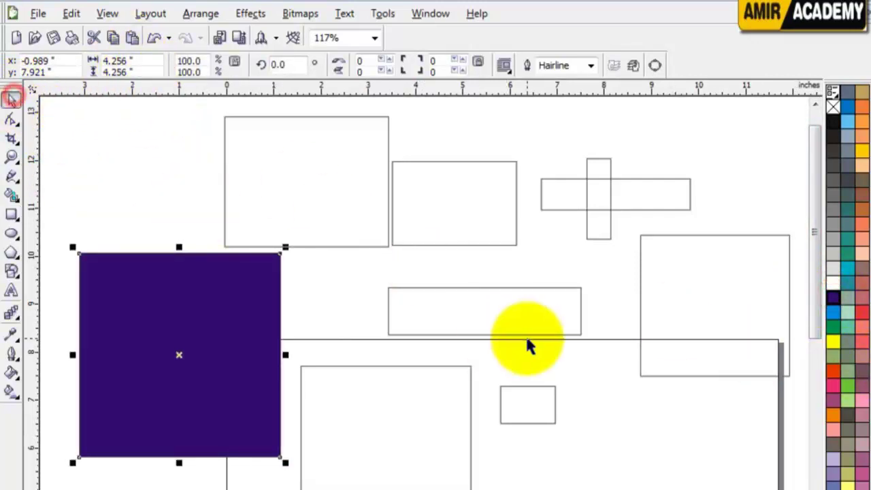
{"action": "left_click", "coordinate": [522, 298]}
{"action": "left_click", "coordinate": [836, 372]}
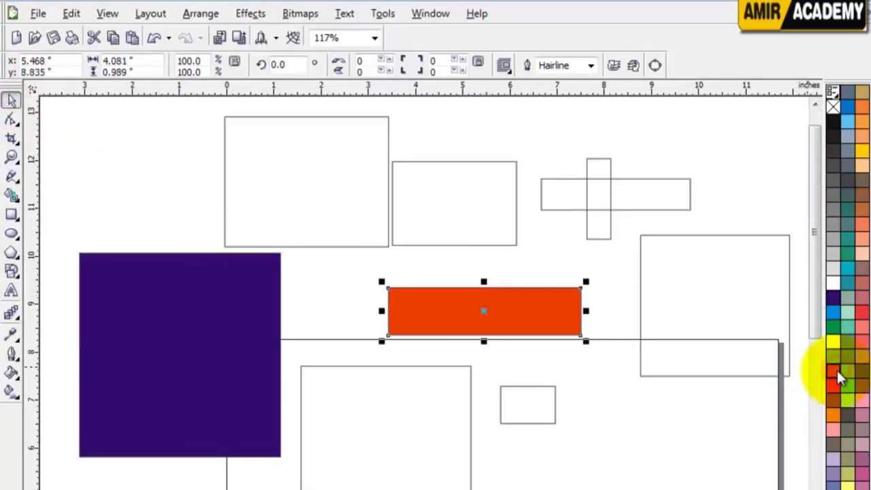
{"action": "left_click", "coordinate": [834, 432]}
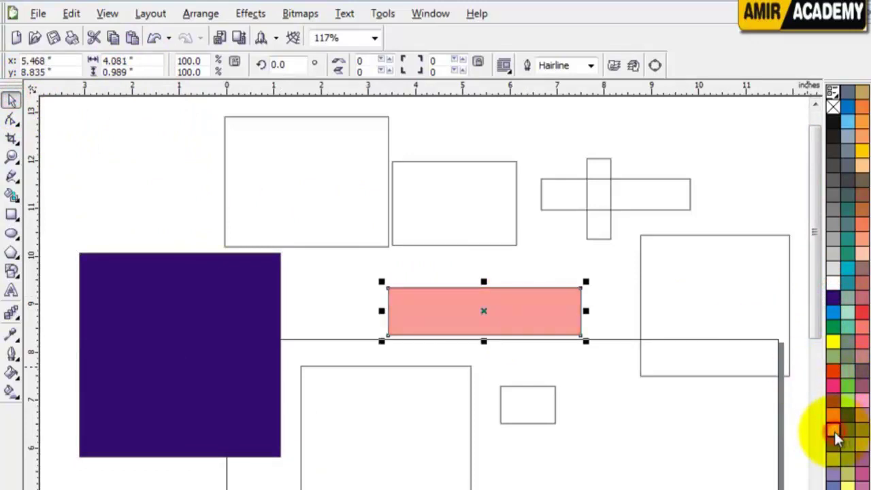
{"action": "left_click", "coordinate": [862, 400]}
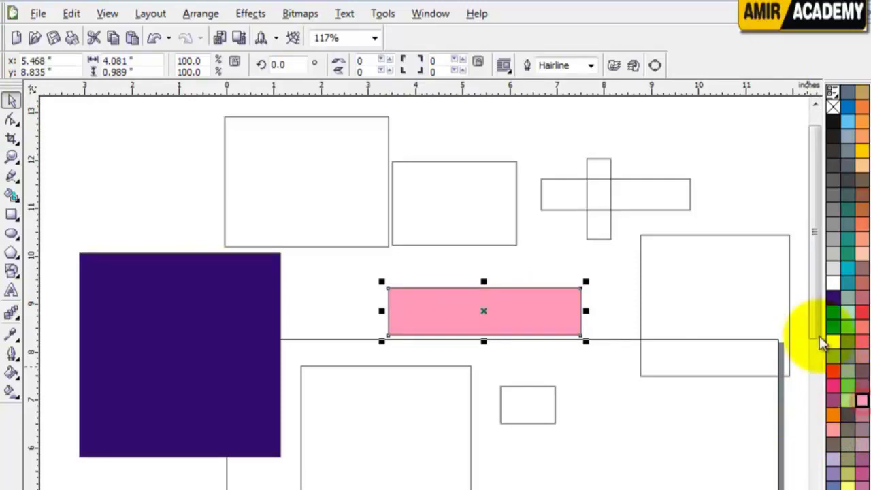
{"action": "left_click", "coordinate": [848, 294]}
{"action": "left_click", "coordinate": [848, 283]}
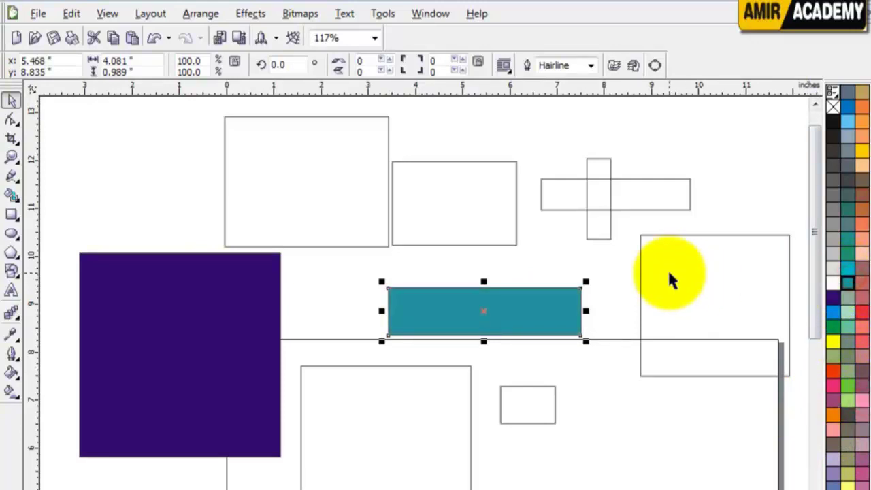
Fill the lower empty rectangle blue
{"action": "left_click", "coordinate": [469, 416]}
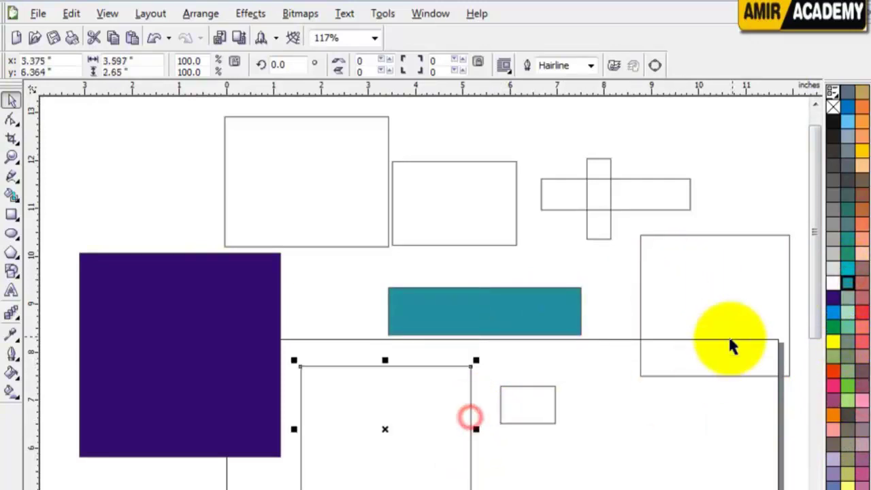
{"action": "left_click", "coordinate": [836, 312]}
{"action": "left_click", "coordinate": [120, 196]}
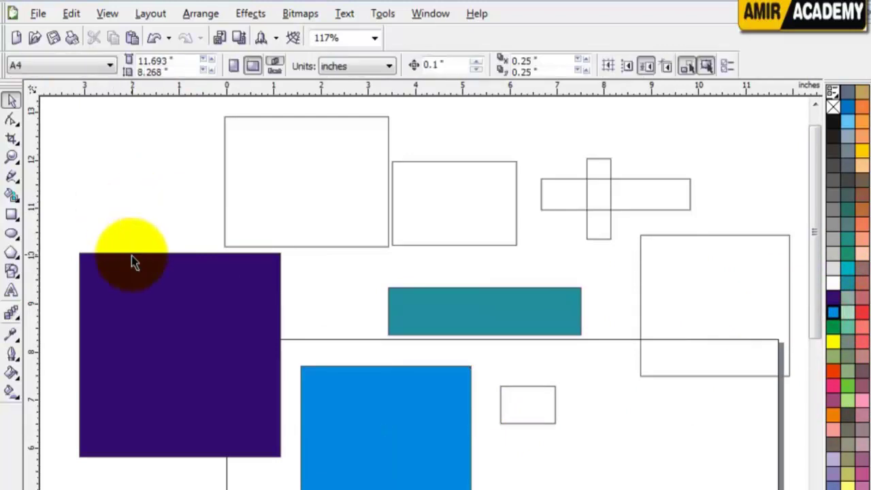
{"action": "left_click", "coordinate": [190, 347]}
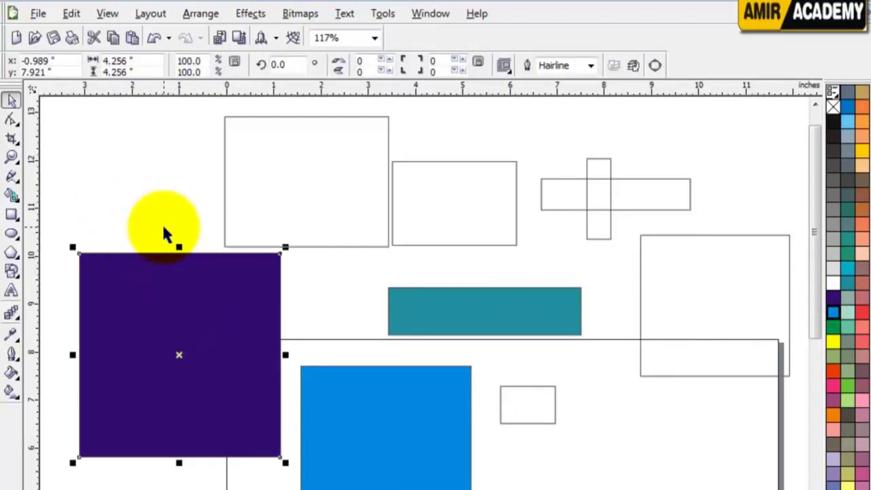
Delete the empty upper-left rectangle, purple square, empty upper rectangle and teal rectangle
{"action": "left_click", "coordinate": [332, 196]}
{"action": "key", "text": "Delete"}
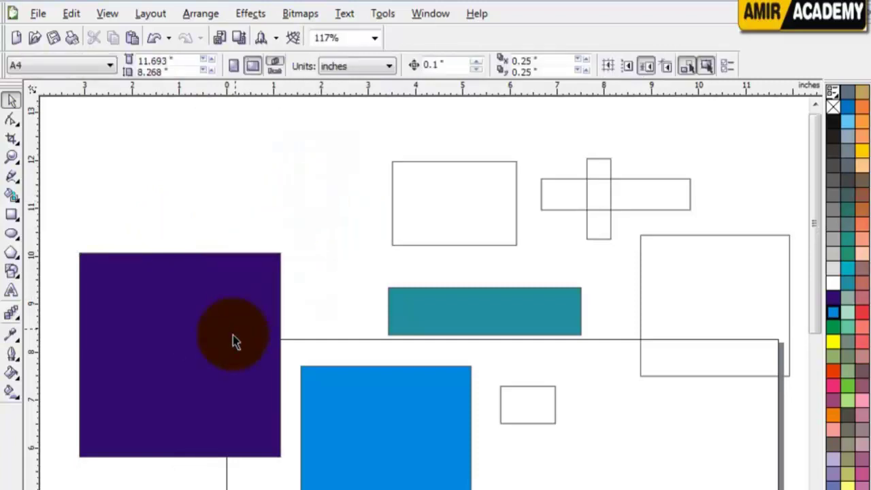
{"action": "left_click", "coordinate": [232, 342]}
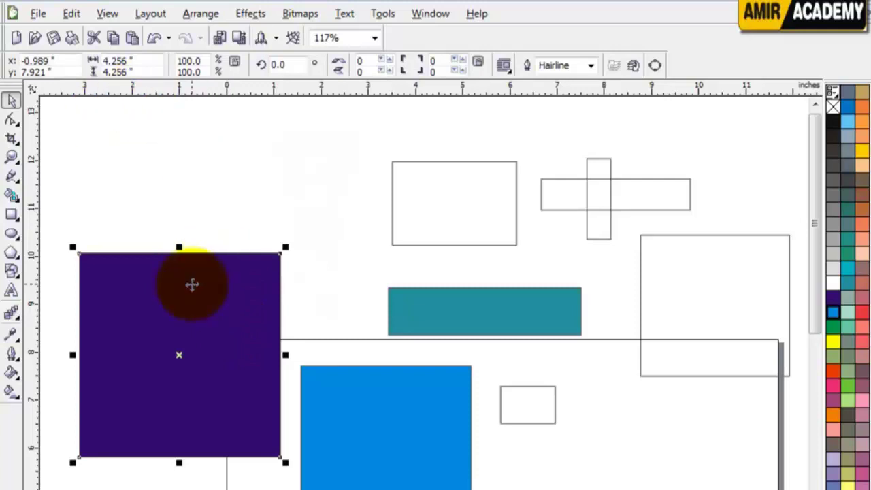
{"action": "key", "text": "Delete"}
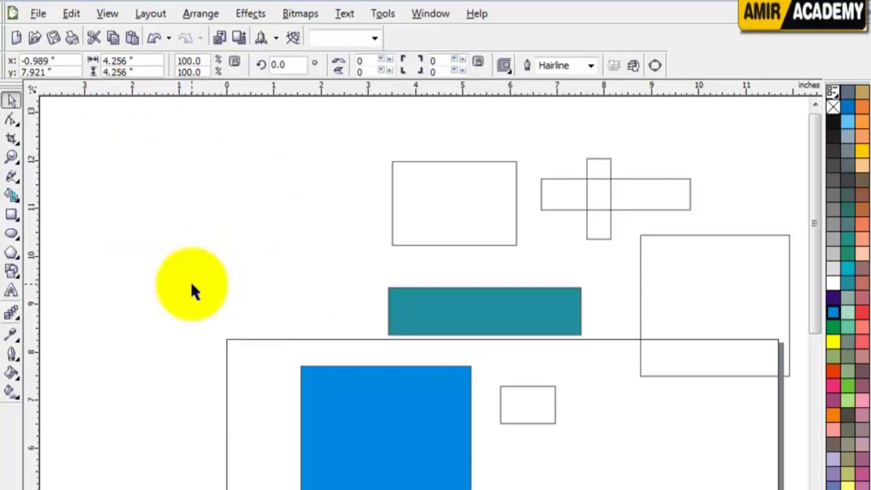
{"action": "left_click", "coordinate": [453, 197]}
{"action": "key", "text": "Delete"}
{"action": "left_click", "coordinate": [492, 300]}
{"action": "key", "text": "Delete"}
Delete the blue, small and large right rectangles and both bars of the cross
{"action": "left_click", "coordinate": [422, 404]}
{"action": "key", "text": "Delete"}
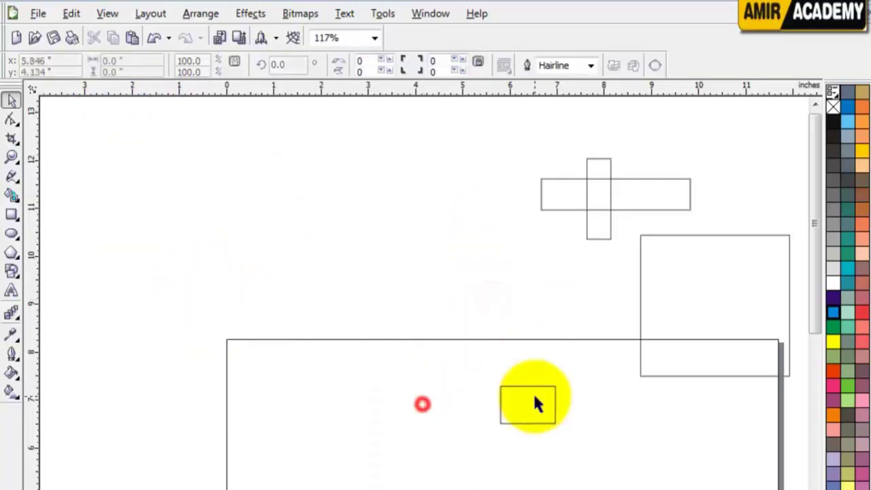
{"action": "left_click", "coordinate": [537, 397]}
{"action": "key", "text": "Delete"}
{"action": "left_click", "coordinate": [677, 286]}
{"action": "key", "text": "Delete"}
{"action": "left_click", "coordinate": [593, 209]}
{"action": "key", "text": "Delete"}
{"action": "left_click", "coordinate": [625, 190]}
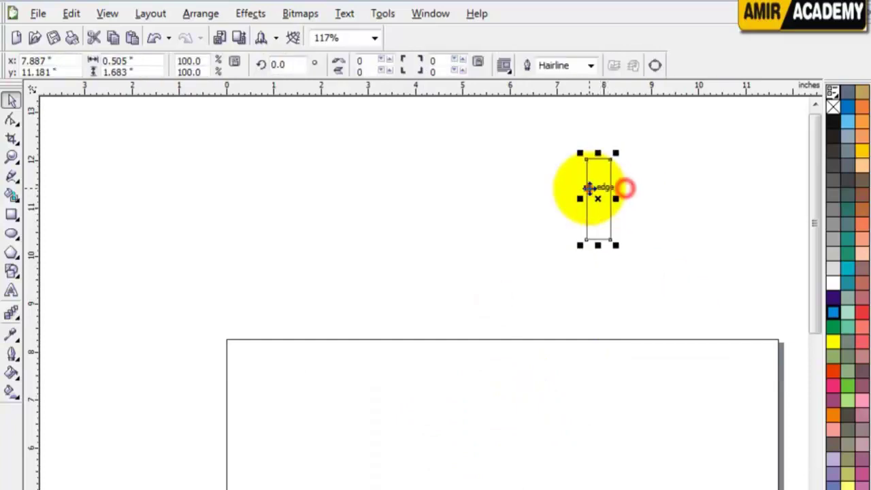
{"action": "key", "text": "Delete"}
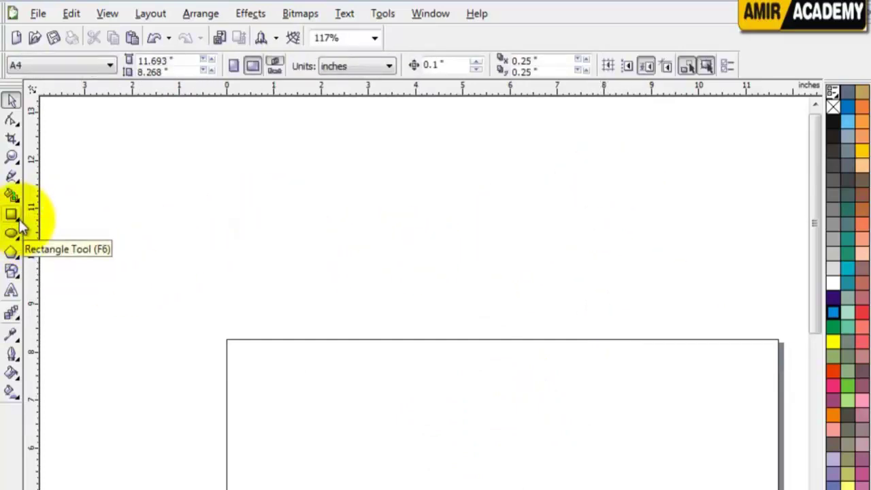
With the 3-Point Rectangle tool, draw a tilted rectangle and a tall narrow one
{"action": "left_click", "coordinate": [19, 222]}
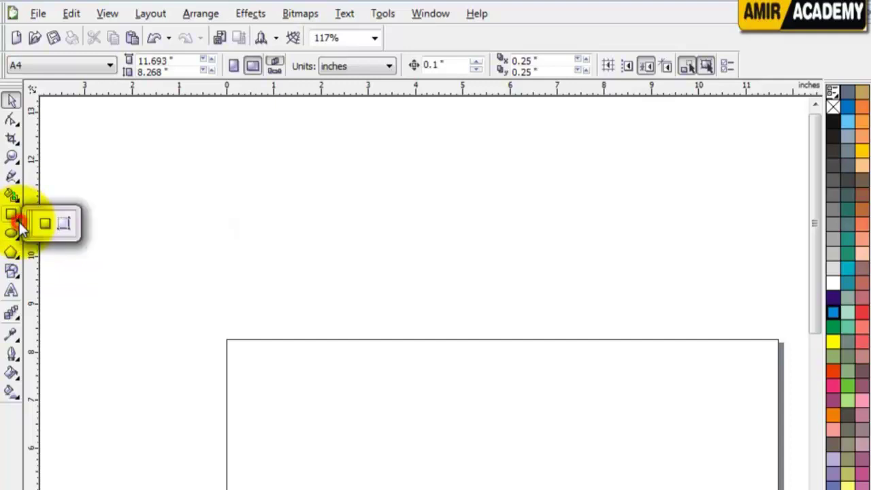
{"action": "left_click", "coordinate": [62, 222]}
{"action": "left_click_drag", "start_coordinate": [189, 181], "coordinate": [338, 316]}
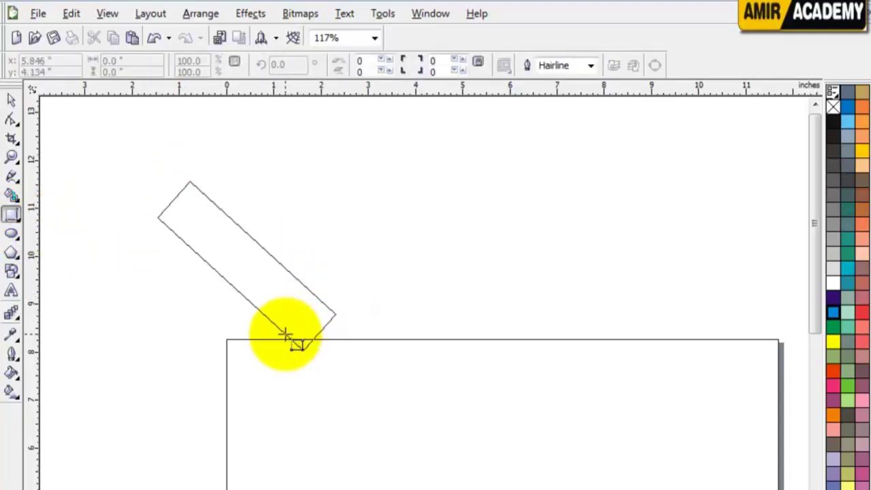
{"action": "left_click", "coordinate": [194, 401]}
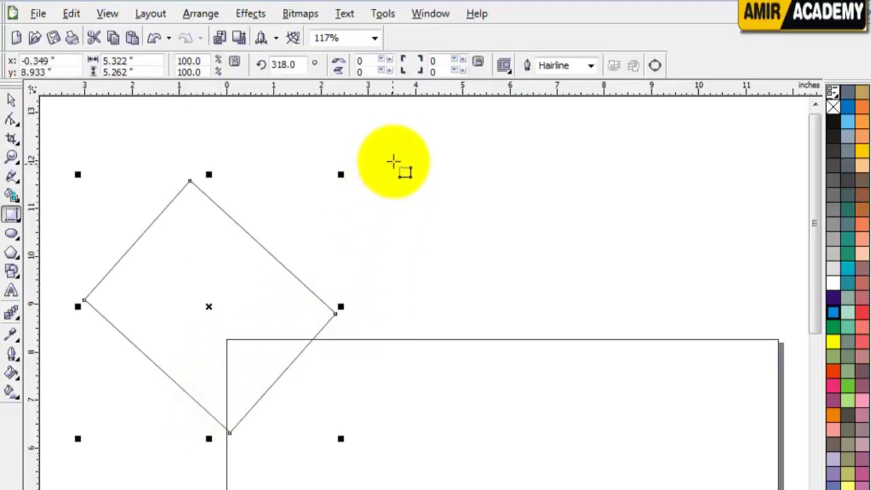
{"action": "left_click_drag", "start_coordinate": [394, 156], "coordinate": [428, 148]}
{"action": "left_click", "coordinate": [585, 321]}
Draw a wide rectangle, another tilted rectangle near the top and a large rotated one
{"action": "left_click_drag", "start_coordinate": [515, 214], "coordinate": [739, 206]}
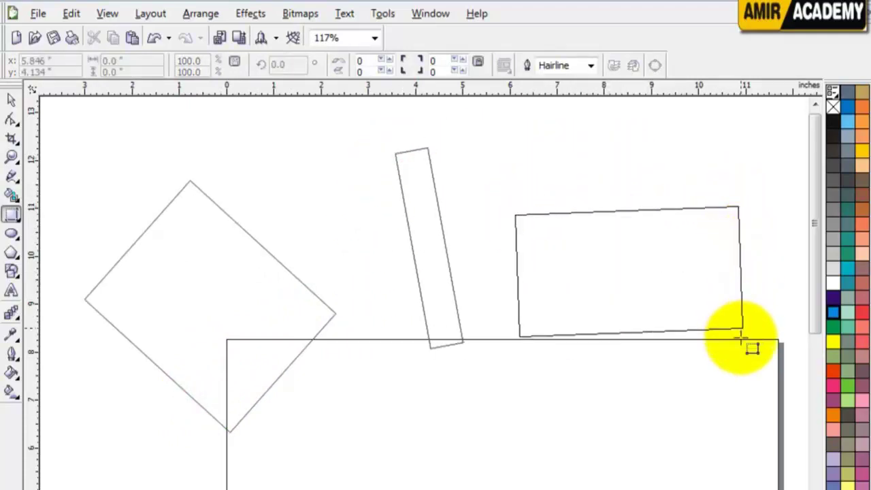
{"action": "left_click", "coordinate": [745, 386]}
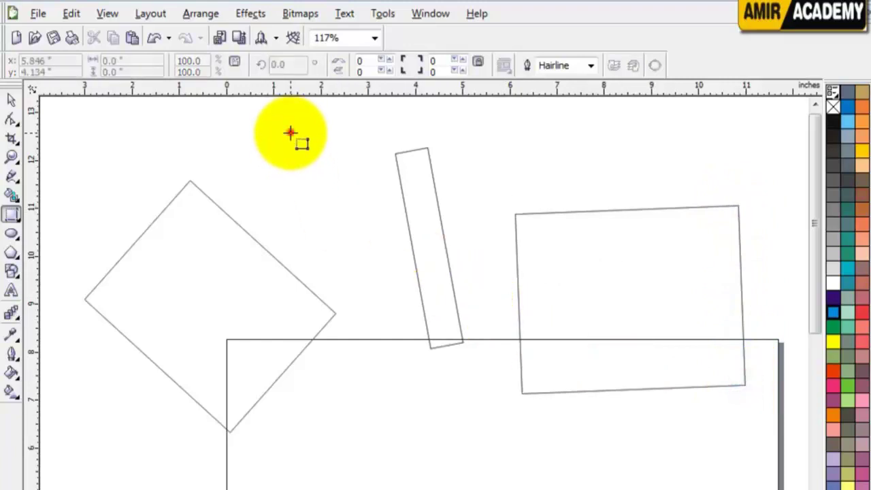
{"action": "left_click_drag", "start_coordinate": [291, 133], "coordinate": [367, 341]}
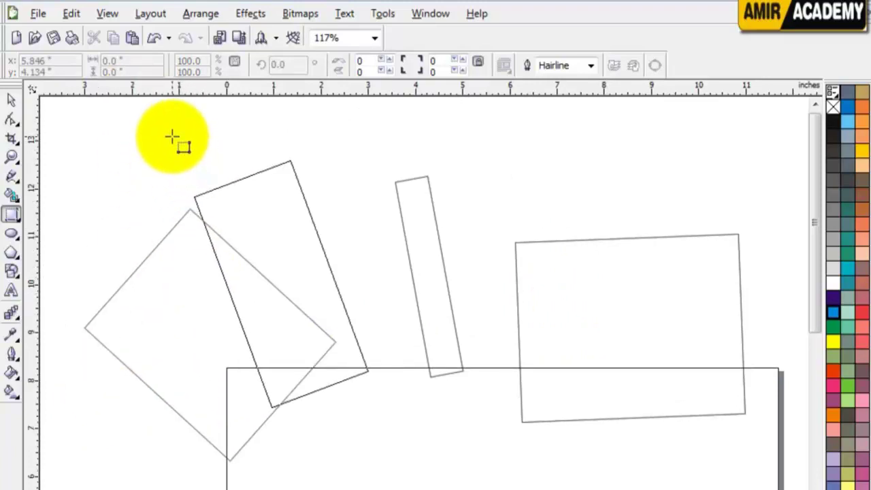
{"action": "left_click", "coordinate": [154, 416]}
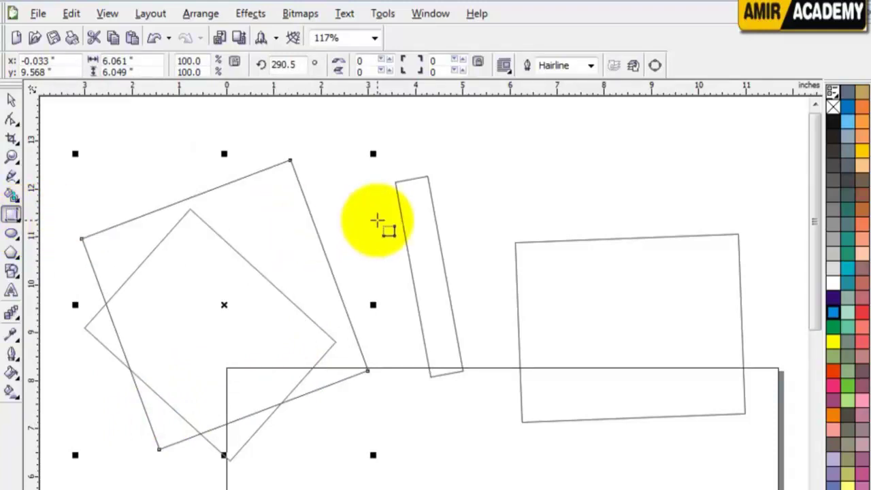
{"action": "left_click_drag", "start_coordinate": [431, 150], "coordinate": [625, 281]}
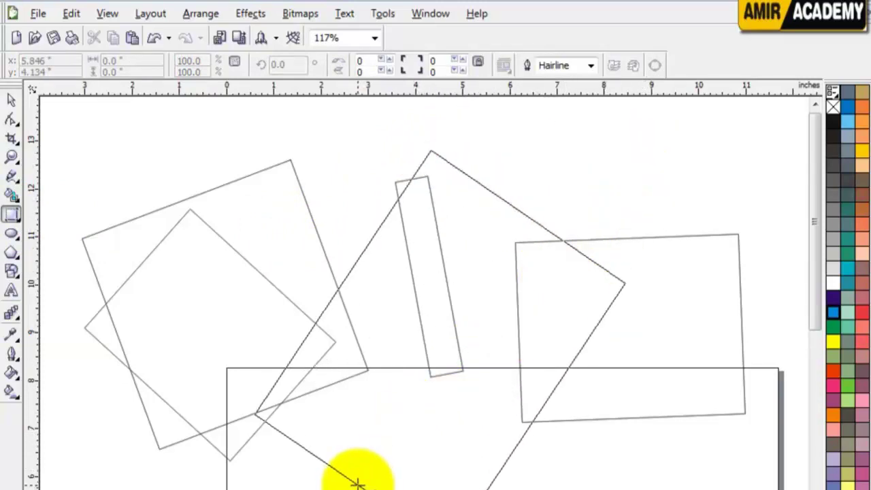
{"action": "left_click", "coordinate": [413, 429]}
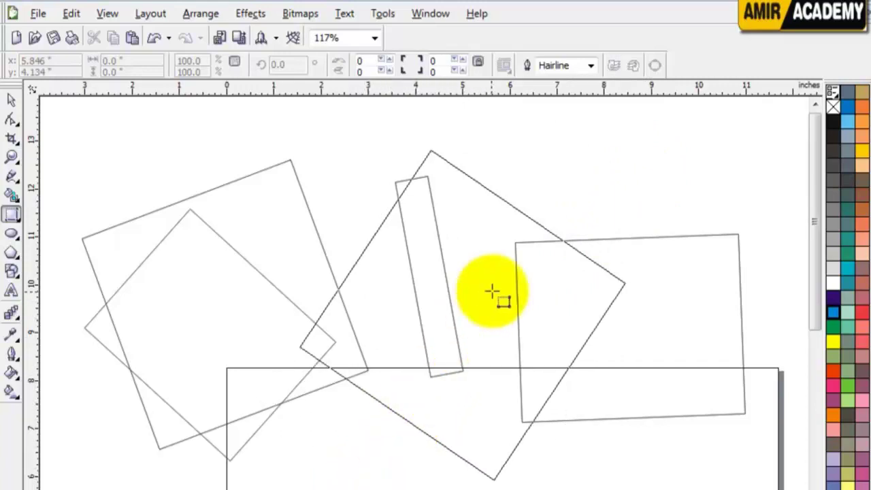
Delete the large diamond and one tilted rectangle
{"action": "left_click", "coordinate": [516, 389]}
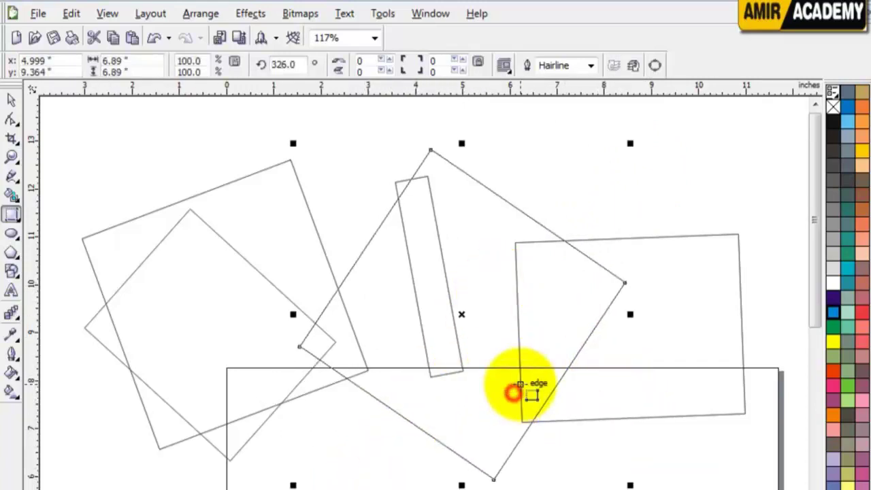
{"action": "left_click", "coordinate": [11, 100]}
{"action": "left_click", "coordinate": [267, 262]}
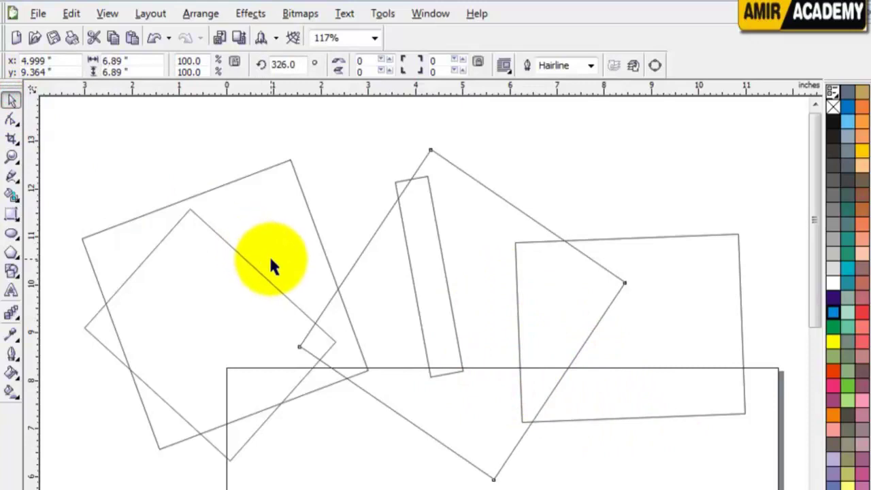
{"action": "key", "text": "Delete"}
{"action": "left_click", "coordinate": [267, 257]}
{"action": "key", "text": "Delete"}
Delete the inner square and select the narrow tilted and large right rectangles for removal
{"action": "left_click", "coordinate": [265, 252]}
{"action": "key", "text": "Delete"}
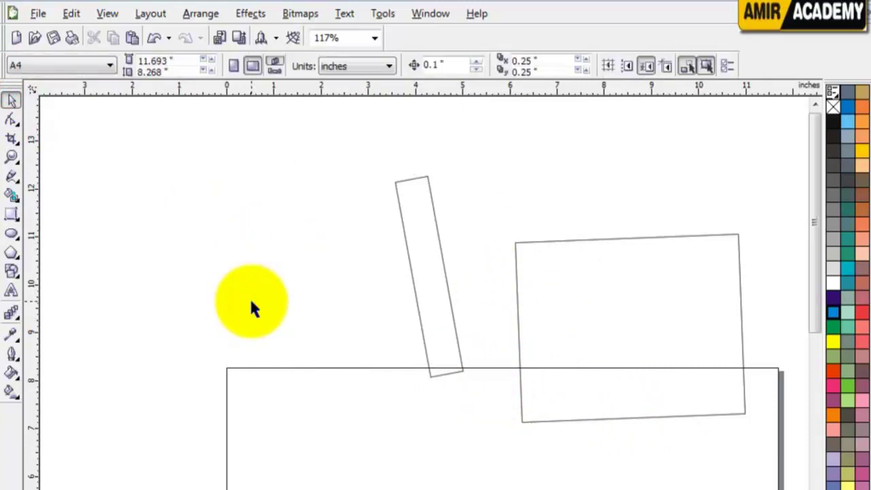
{"action": "left_click", "coordinate": [430, 282]}
{"action": "key", "text": "Delete"}
{"action": "left_click", "coordinate": [546, 295]}
{"action": "key", "text": "Delete"}
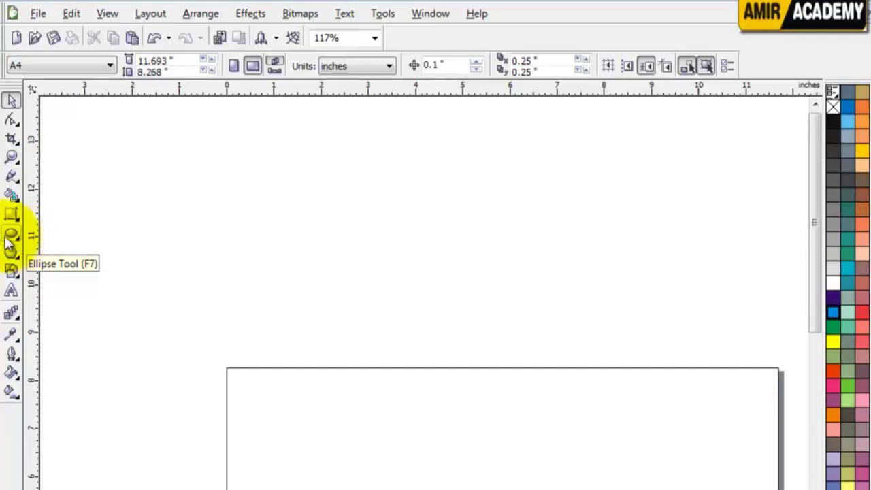
Draw a large circle at the top left, nudge it, then delete it
{"action": "left_click", "coordinate": [13, 238]}
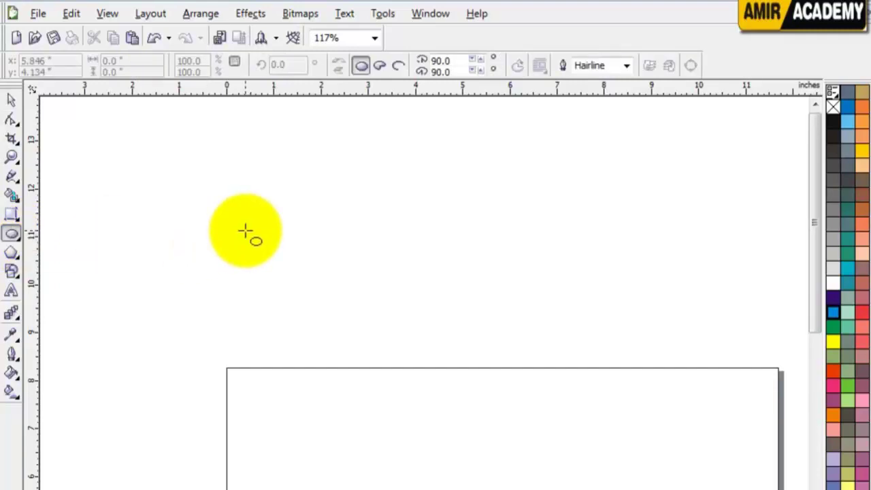
{"action": "left_click_drag", "start_coordinate": [229, 154], "coordinate": [390, 364]}
{"action": "left_click", "coordinate": [11, 101]}
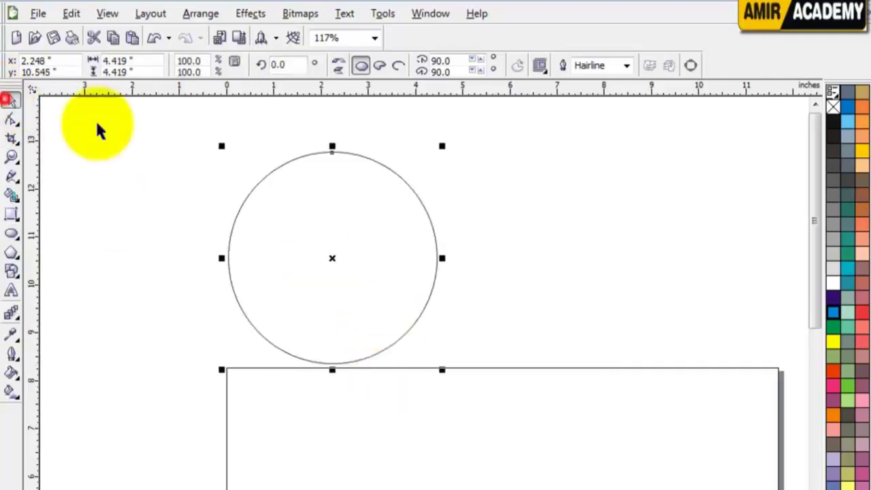
{"action": "left_click_drag", "start_coordinate": [352, 208], "coordinate": [360, 189]}
{"action": "key", "text": "Delete"}
{"action": "left_click", "coordinate": [241, 215]}
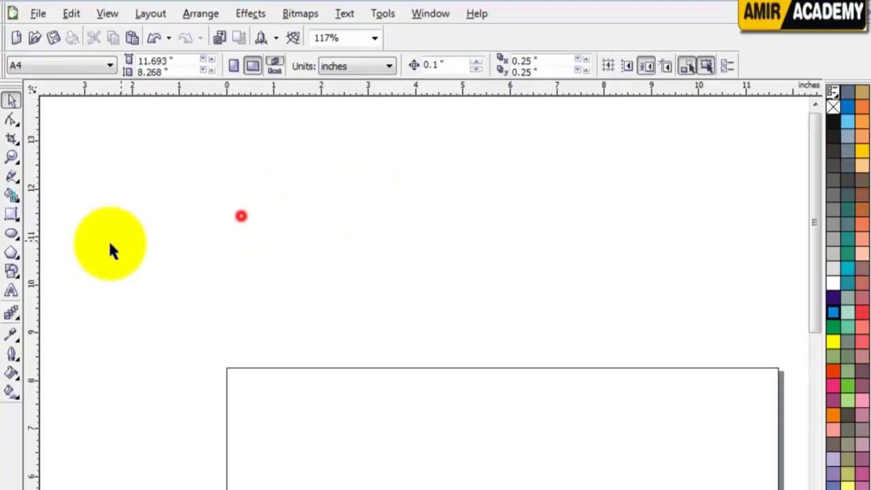
Draw a small oval, a circle, a wide ellipse, a tall ellipse and a large wide ellipse
{"action": "left_click", "coordinate": [12, 234]}
{"action": "left_click_drag", "start_coordinate": [226, 140], "coordinate": [293, 219]}
{"action": "left_click_drag", "start_coordinate": [327, 150], "coordinate": [412, 232]}
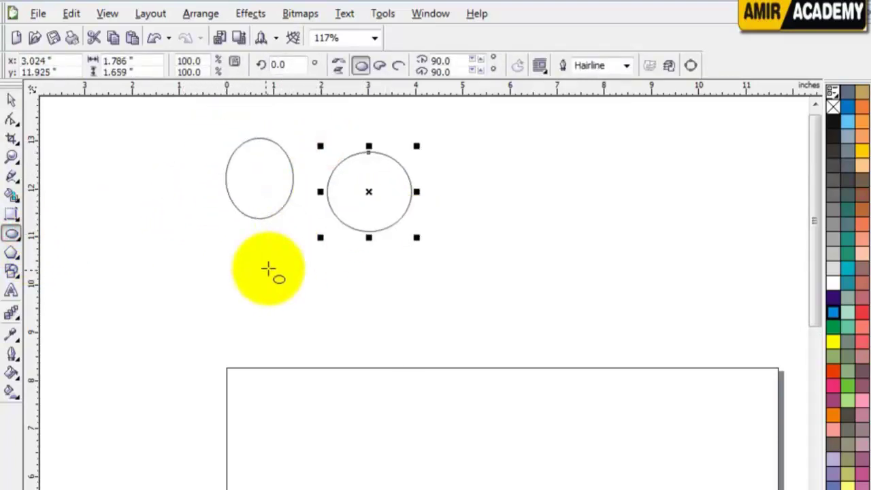
{"action": "left_click_drag", "start_coordinate": [256, 271], "coordinate": [426, 355]}
{"action": "left_click_drag", "start_coordinate": [534, 310], "coordinate": [449, 146]}
{"action": "left_click_drag", "start_coordinate": [562, 142], "coordinate": [790, 243]}
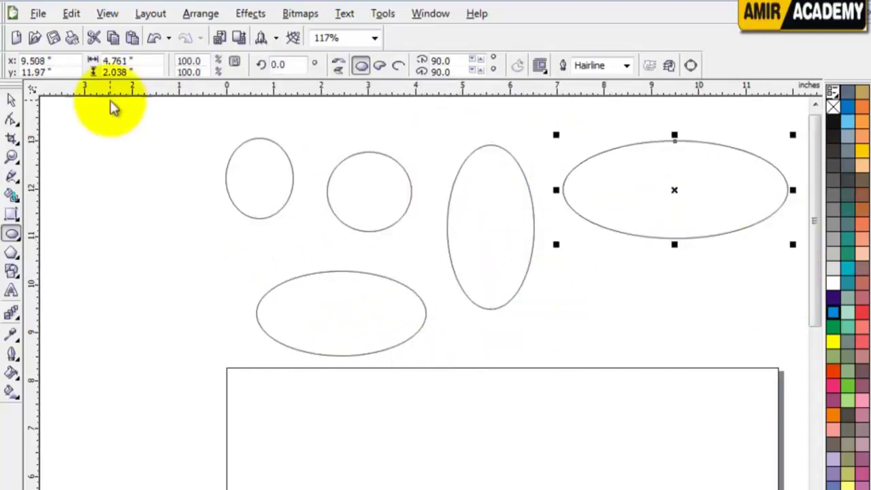
Move the lower wide ellipse right and draw a 3.932-inch circle on the left
{"action": "left_click", "coordinate": [11, 100]}
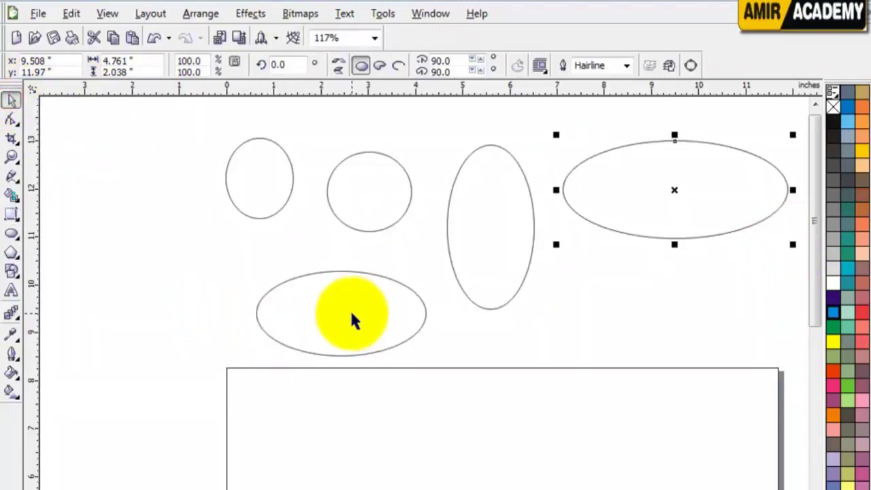
{"action": "left_click_drag", "start_coordinate": [352, 320], "coordinate": [649, 302]}
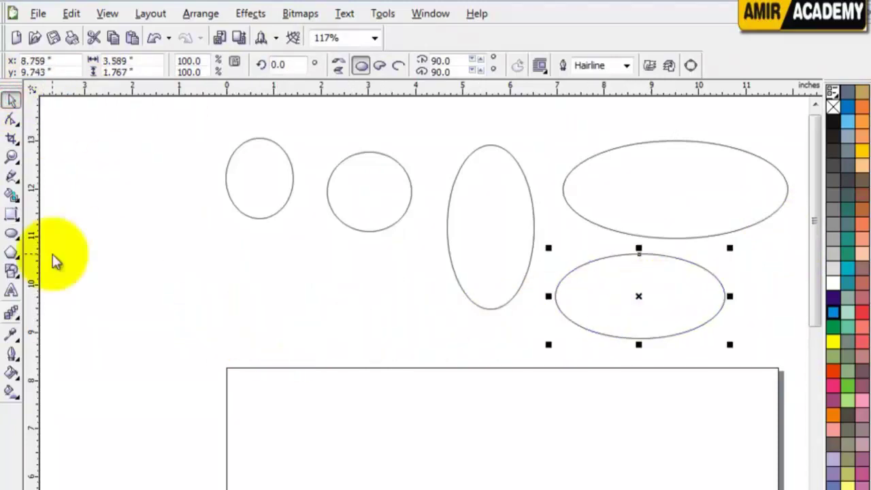
{"action": "left_click", "coordinate": [12, 234]}
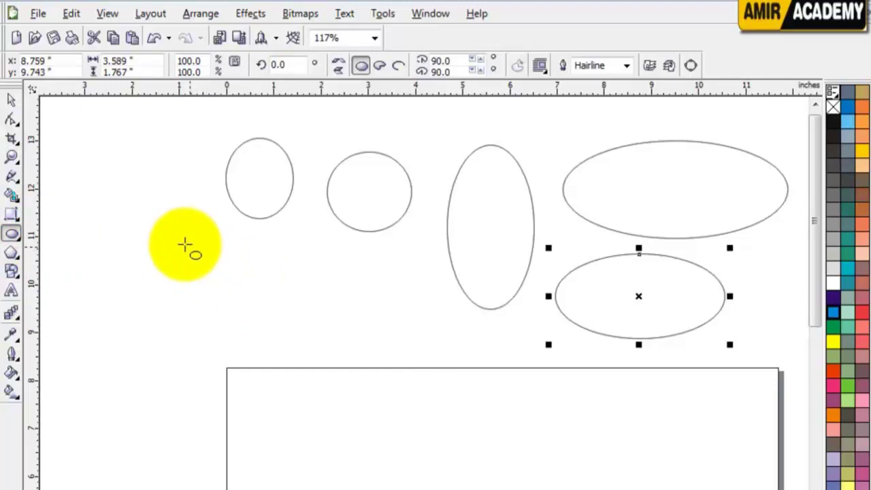
{"action": "left_click_drag", "start_coordinate": [147, 224], "coordinate": [334, 390]}
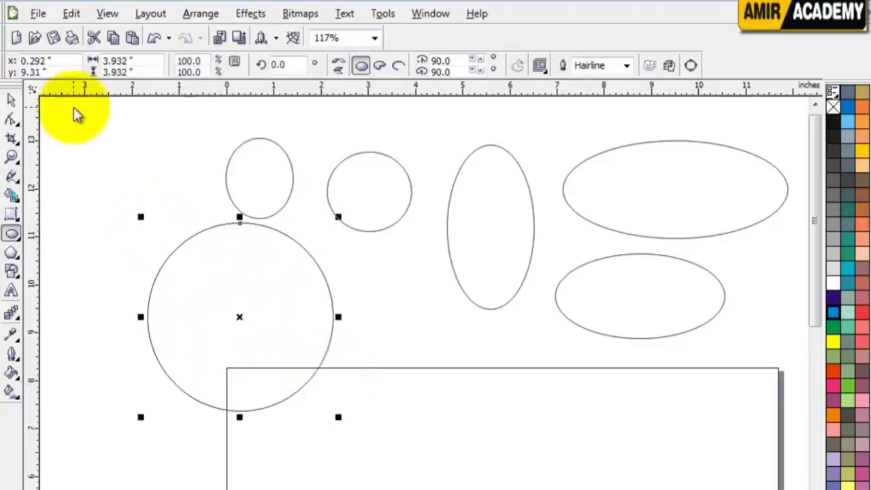
Fill the large circle blue, the tall ellipse purple, the wide ellipse teal and the small circle pale green
{"action": "left_click", "coordinate": [11, 100]}
{"action": "left_click", "coordinate": [836, 316]}
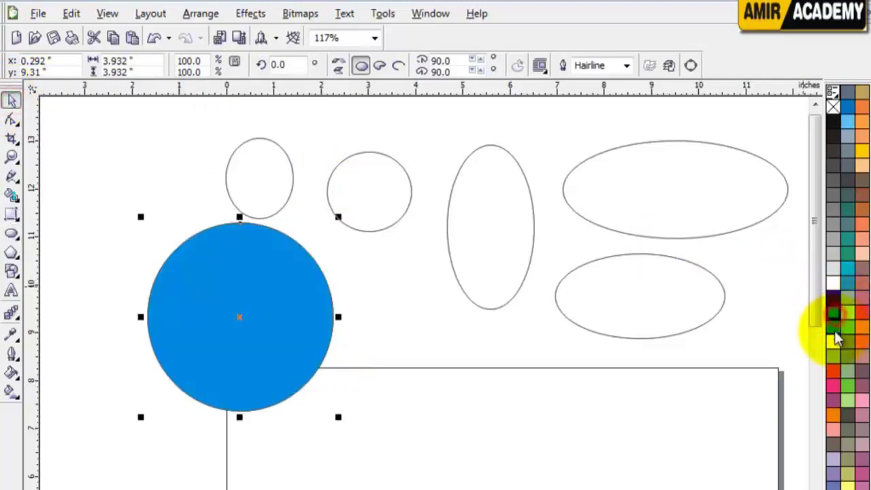
{"action": "left_click", "coordinate": [259, 178]}
{"action": "left_click", "coordinate": [478, 217]}
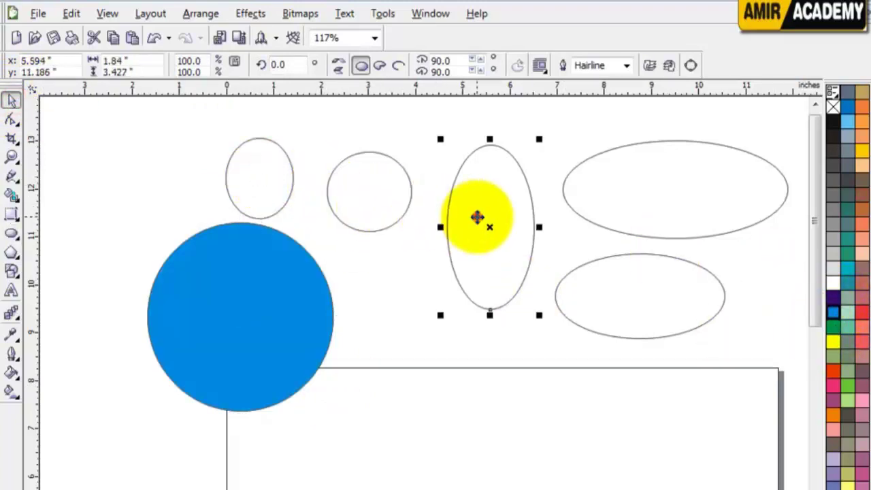
{"action": "left_click", "coordinate": [833, 297]}
{"action": "left_click", "coordinate": [684, 230]}
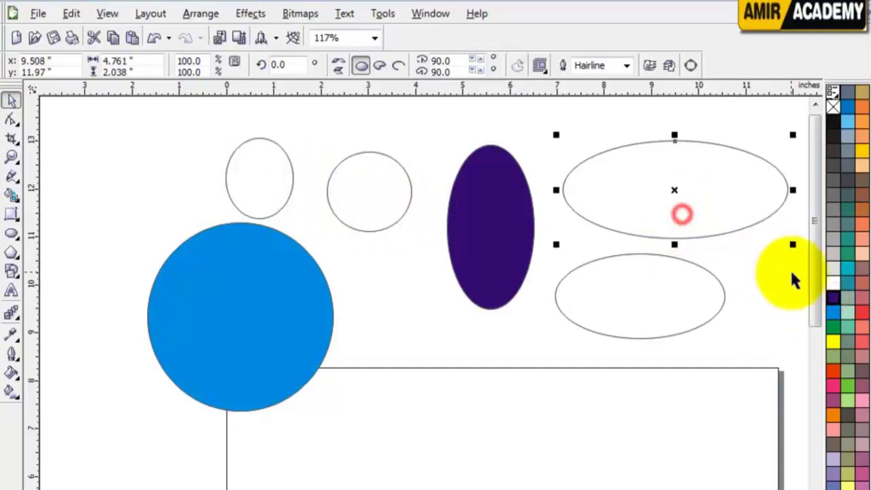
{"action": "left_click", "coordinate": [848, 269]}
{"action": "left_click", "coordinate": [644, 310]}
{"action": "left_click", "coordinate": [370, 201]}
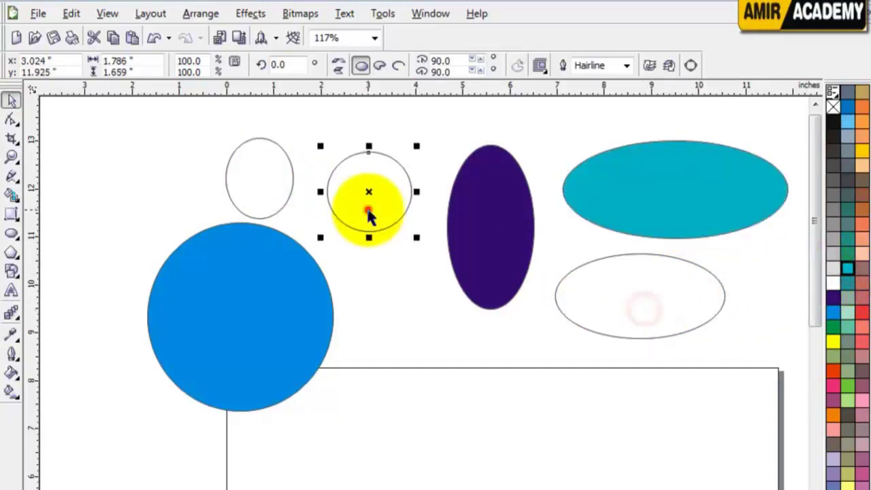
{"action": "left_click", "coordinate": [846, 314]}
{"action": "left_click", "coordinate": [409, 346]}
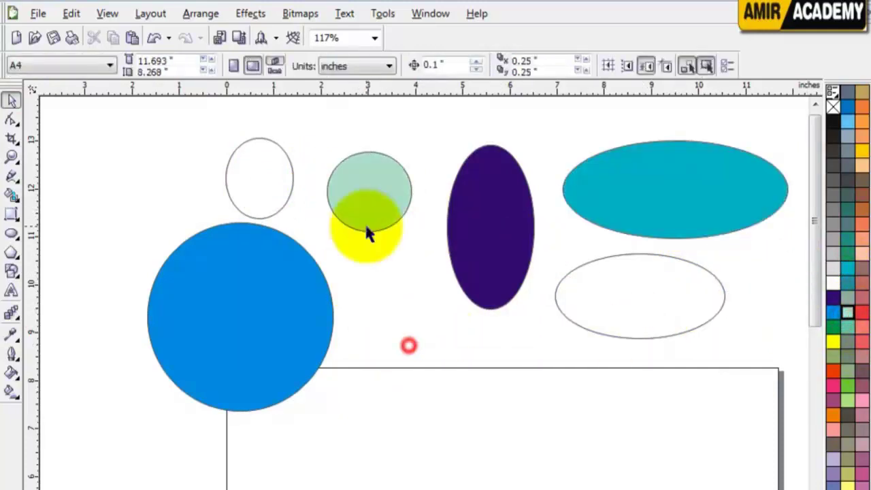
Delete the white, teal, pale green and purple ellipses, then move the blue circle up and right
{"action": "left_click", "coordinate": [263, 188]}
{"action": "key", "text": "Delete"}
{"action": "left_click", "coordinate": [641, 188]}
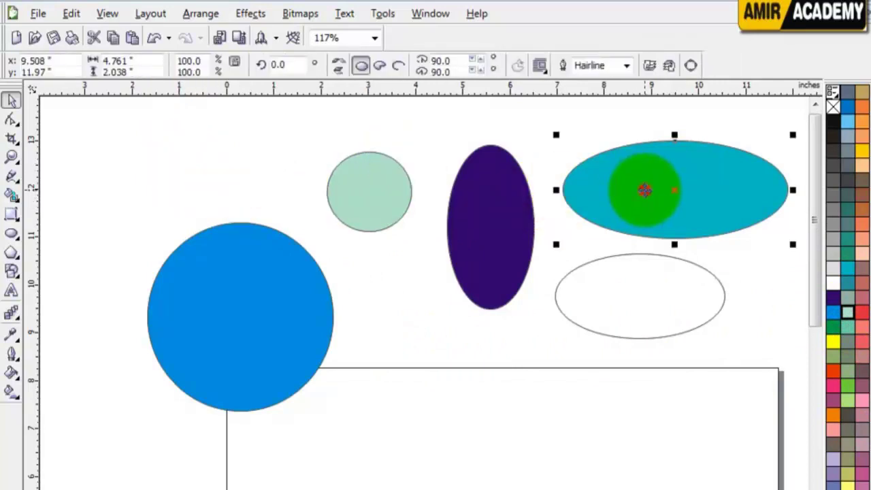
{"action": "key", "text": "Delete"}
{"action": "left_click", "coordinate": [651, 302]}
{"action": "key", "text": "Delete"}
{"action": "left_click", "coordinate": [619, 216]}
{"action": "left_click", "coordinate": [365, 194]}
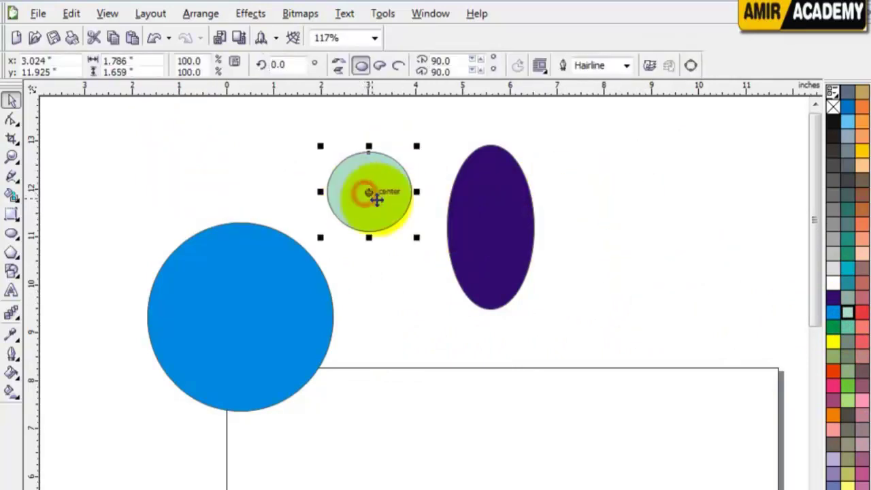
{"action": "key", "text": "Delete"}
{"action": "left_click", "coordinate": [492, 221]}
{"action": "key", "text": "Delete"}
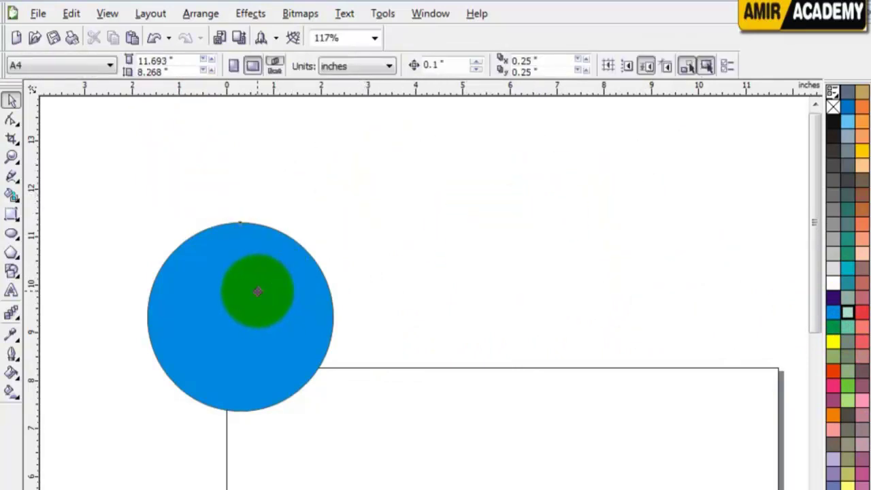
{"action": "left_click_drag", "start_coordinate": [258, 288], "coordinate": [320, 215]}
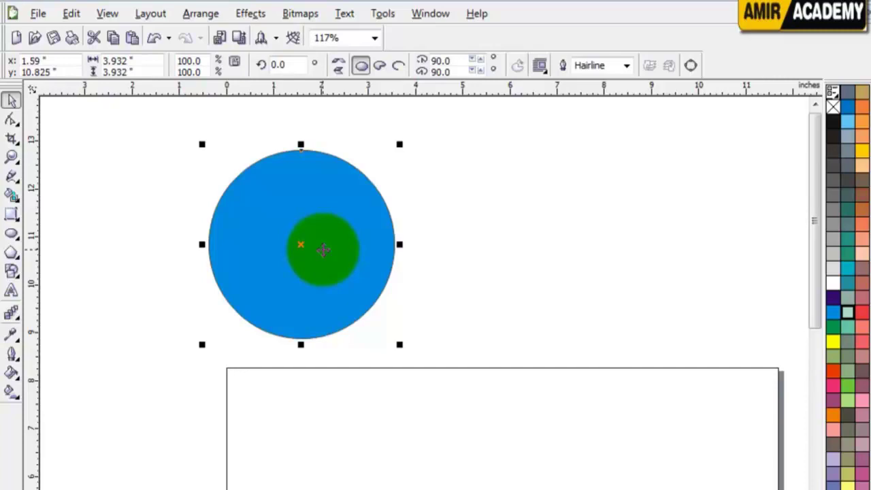
Drag the blue circle slightly left and up on the page
{"action": "left_click_drag", "start_coordinate": [323, 251], "coordinate": [238, 234]}
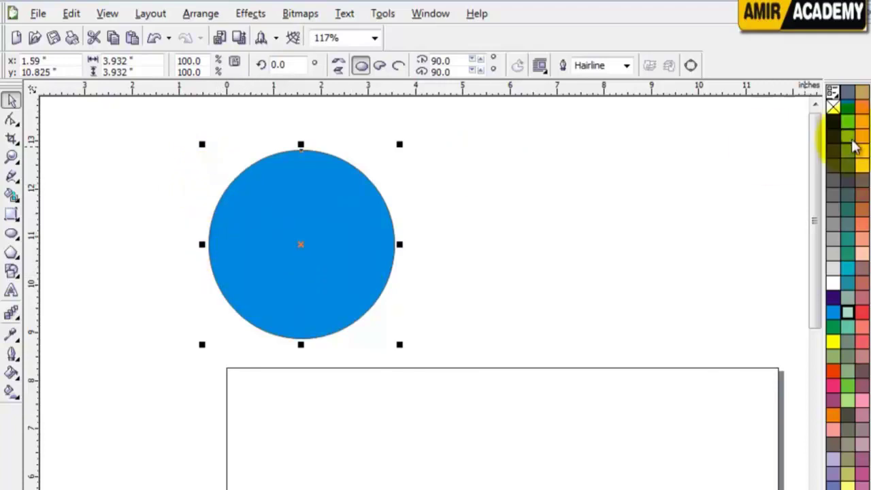
Strip the circle's blue fill and shift the circle slightly to the right
{"action": "left_click", "coordinate": [833, 106]}
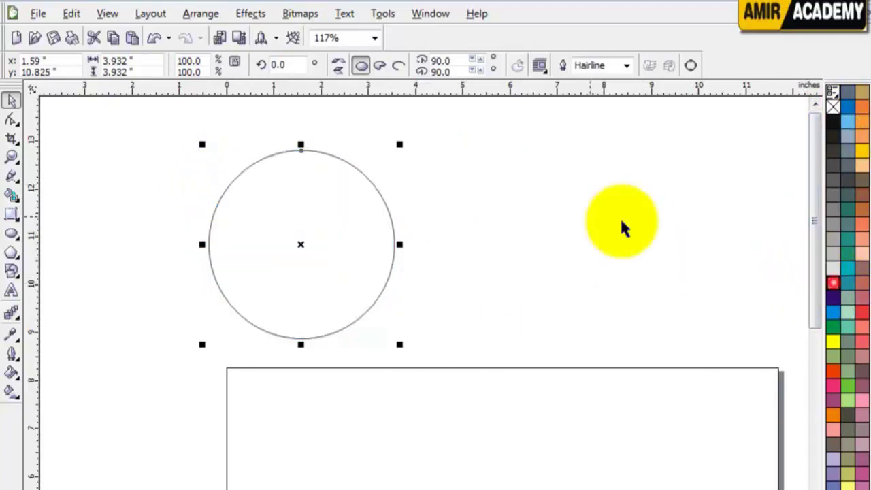
{"action": "left_click", "coordinate": [467, 218]}
{"action": "left_click", "coordinate": [305, 220]}
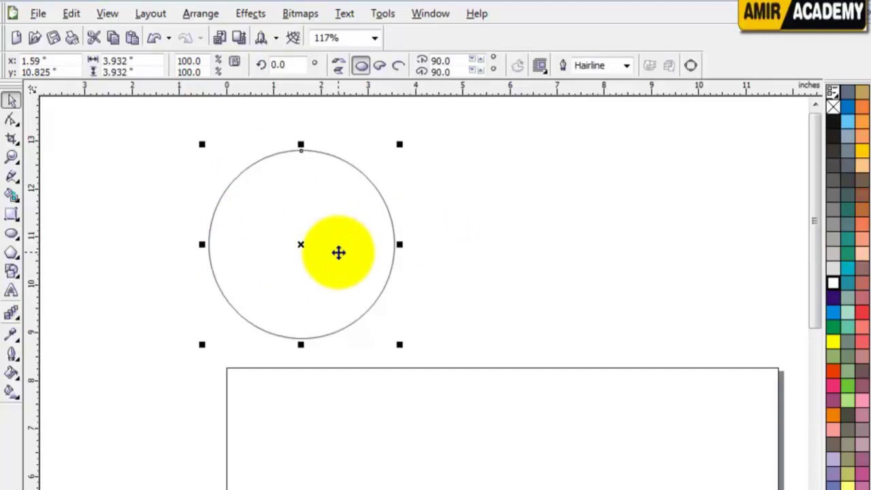
{"action": "key", "text": "ctrl+z"}
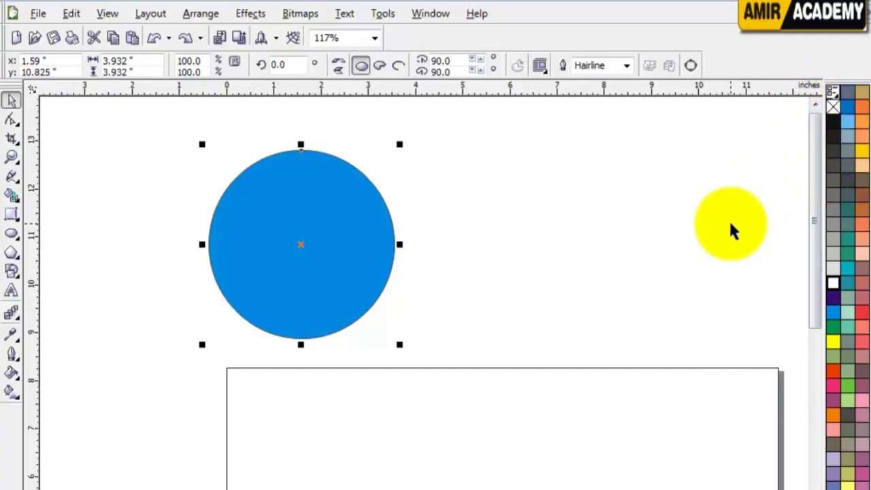
{"action": "left_click", "coordinate": [833, 108]}
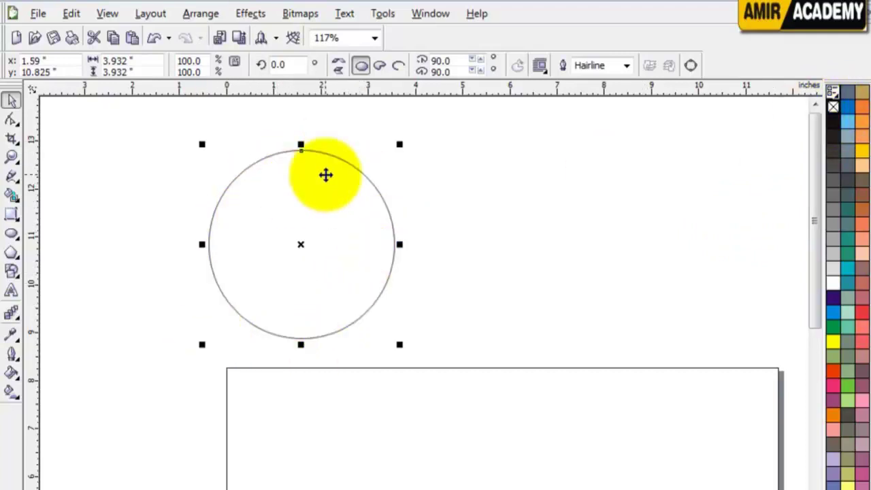
{"action": "left_click_drag", "start_coordinate": [367, 266], "coordinate": [391, 264]}
Try purple, cyan, indigo and orange-red fills, nudge the circle right, and settle on pink
{"action": "left_click", "coordinate": [834, 299]}
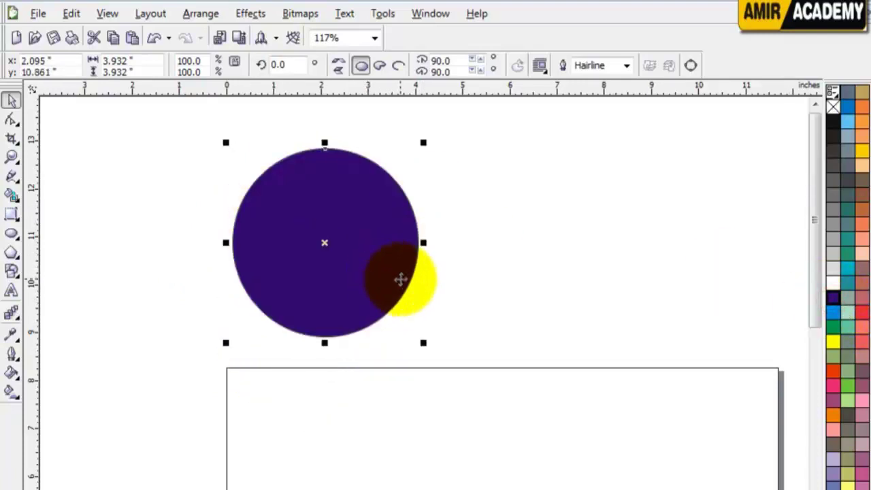
{"action": "left_click", "coordinate": [834, 107]}
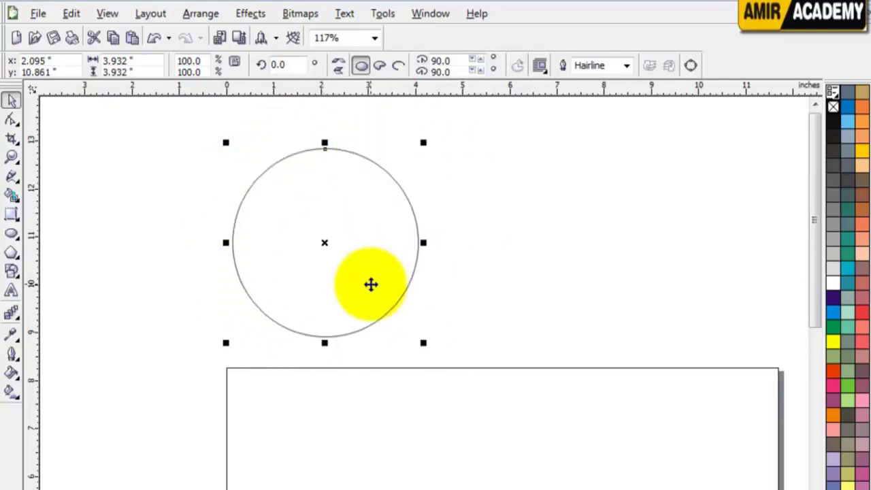
{"action": "left_click_drag", "start_coordinate": [369, 280], "coordinate": [386, 280]}
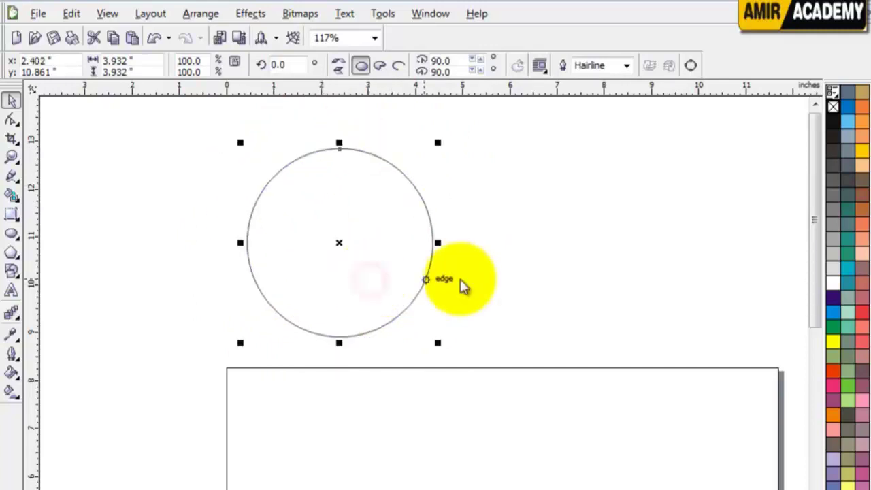
{"action": "left_click", "coordinate": [834, 315]}
{"action": "left_click", "coordinate": [833, 301]}
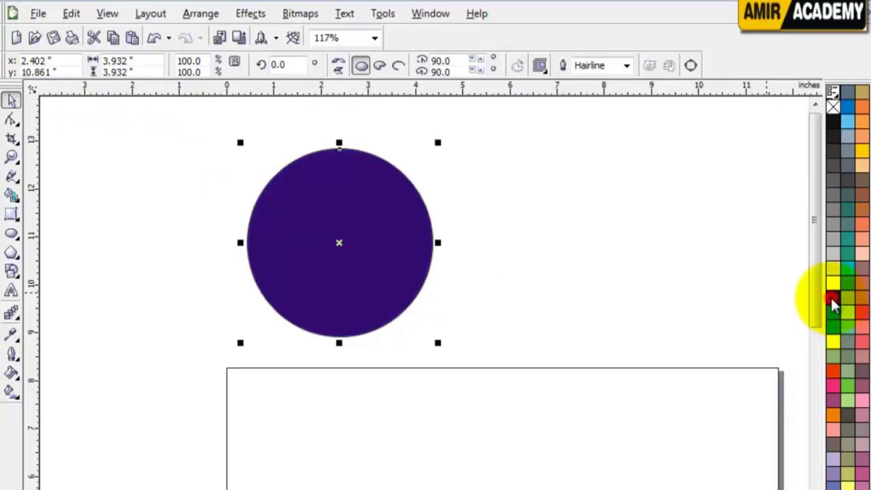
{"action": "left_click", "coordinate": [834, 374]}
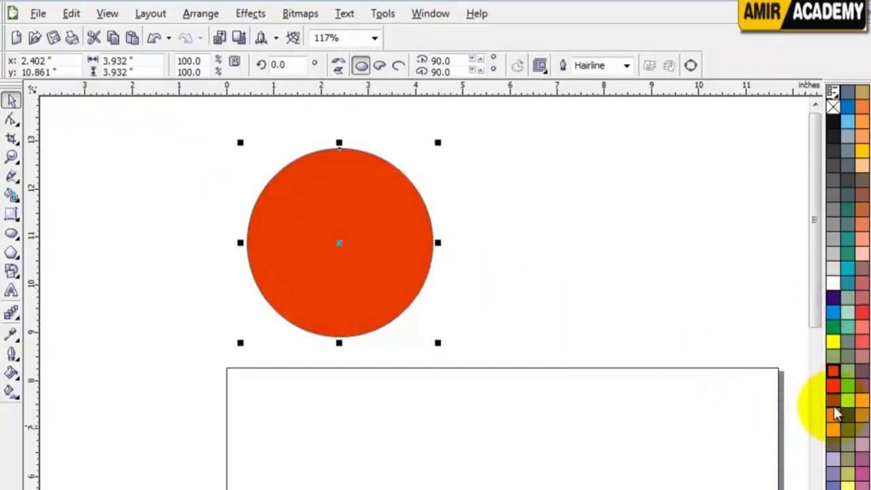
{"action": "left_click", "coordinate": [861, 401]}
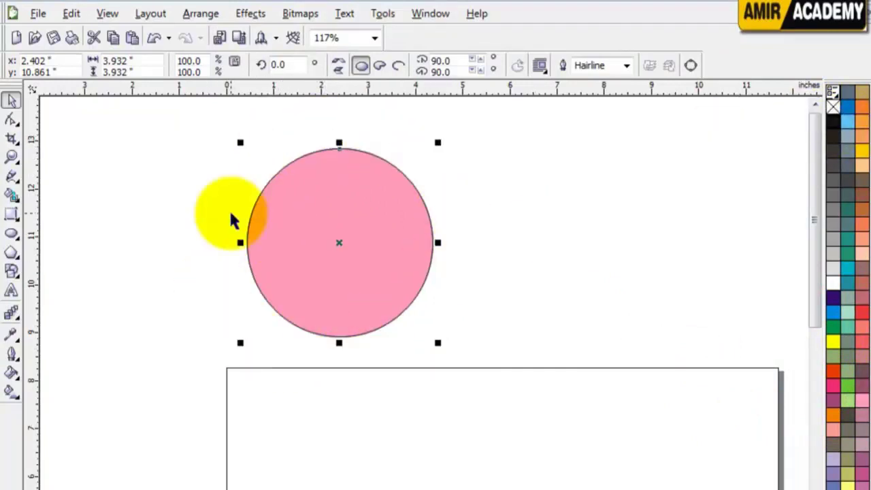
Zoom in twice on the pink circle and select it
{"action": "key", "text": "z"}
{"action": "left_click_drag", "start_coordinate": [166, 118], "coordinate": [586, 367]}
{"action": "left_click_drag", "start_coordinate": [152, 132], "coordinate": [632, 487]}
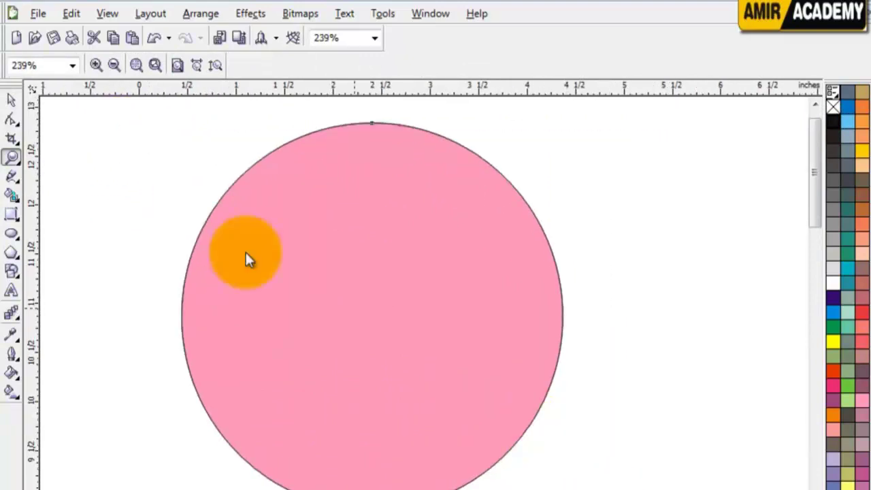
{"action": "left_click", "coordinate": [11, 100]}
{"action": "left_click_drag", "start_coordinate": [455, 237], "coordinate": [464, 253]}
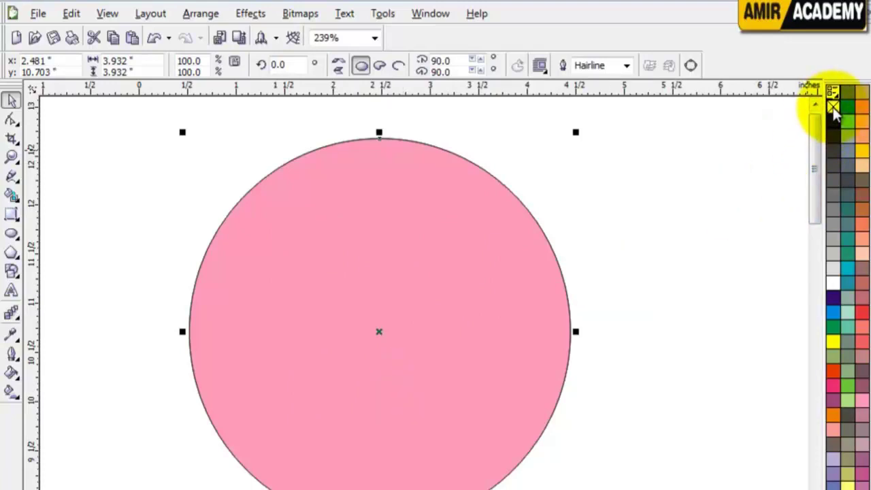
Toggle the circle's outline off and on, finishing with a thin hairline outline
{"action": "right_click", "coordinate": [834, 107]}
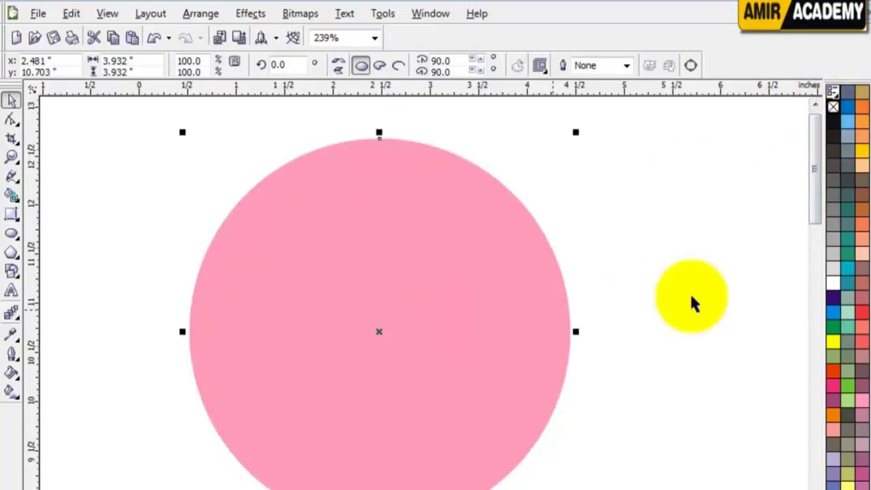
{"action": "right_click", "coordinate": [833, 123]}
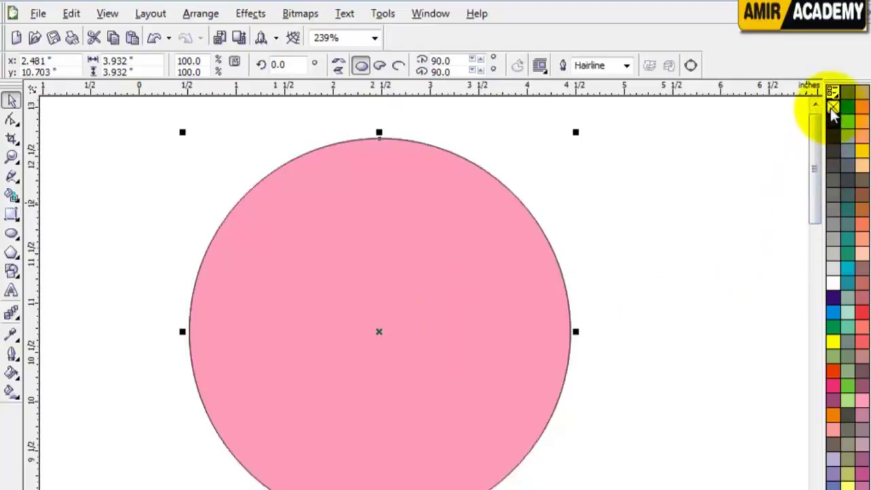
{"action": "right_click", "coordinate": [833, 107]}
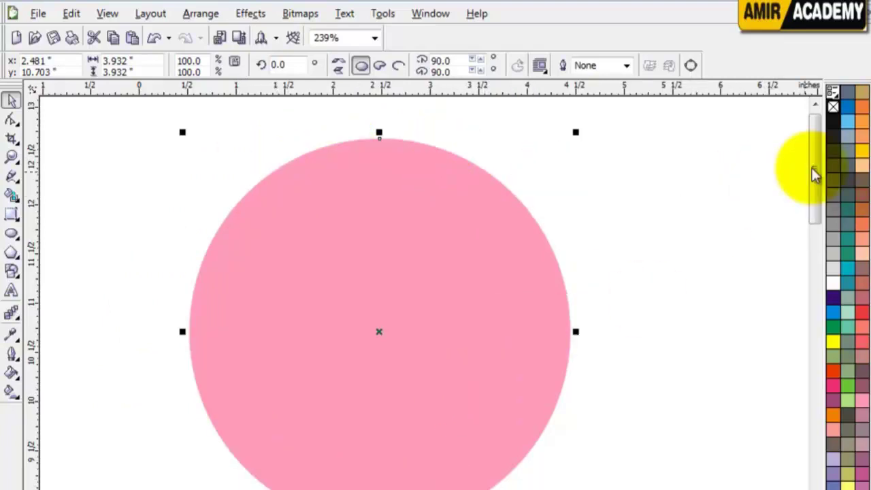
{"action": "right_click", "coordinate": [836, 394]}
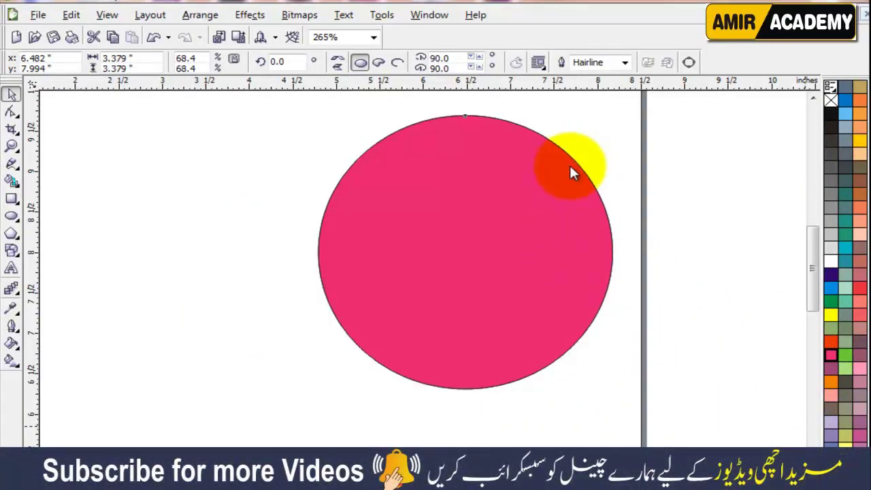
Refill the circle light pink and nudge it slightly down-left to x 6.462″, y 7.936″
{"action": "left_click", "coordinate": [570, 173]}
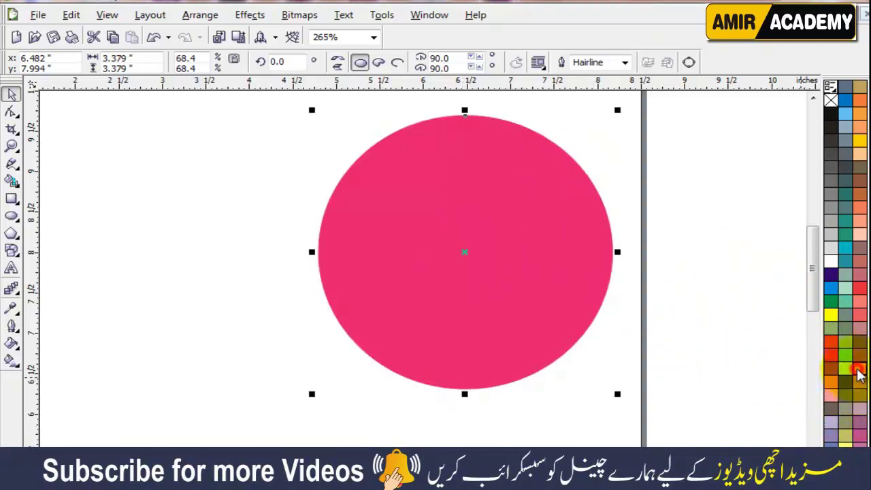
{"action": "left_click", "coordinate": [858, 371]}
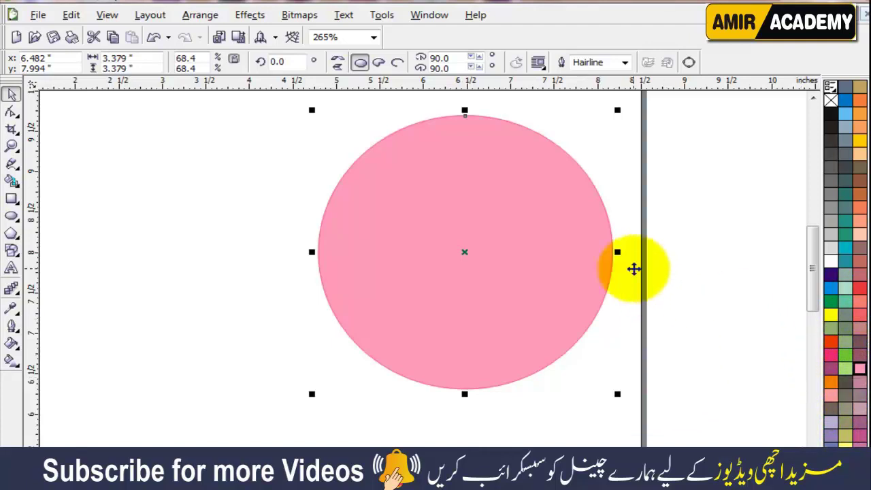
{"action": "left_click", "coordinate": [684, 168]}
{"action": "left_click", "coordinate": [540, 166]}
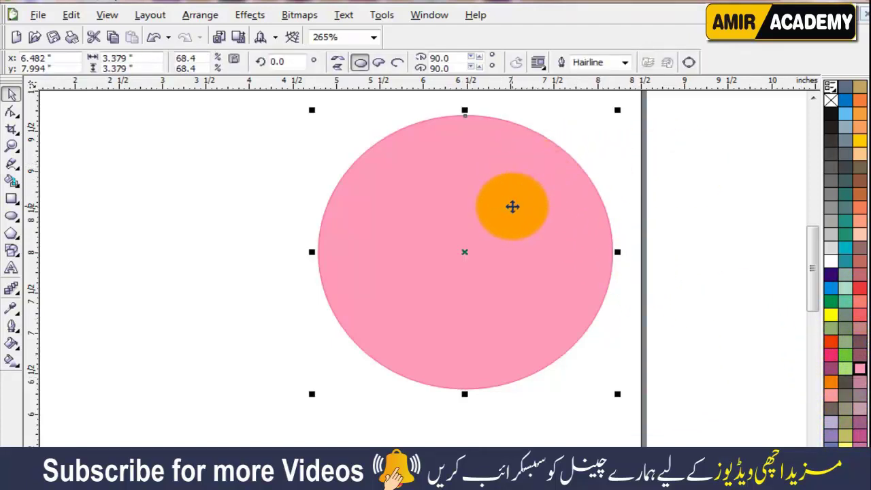
{"action": "left_click_drag", "start_coordinate": [524, 209], "coordinate": [521, 214]}
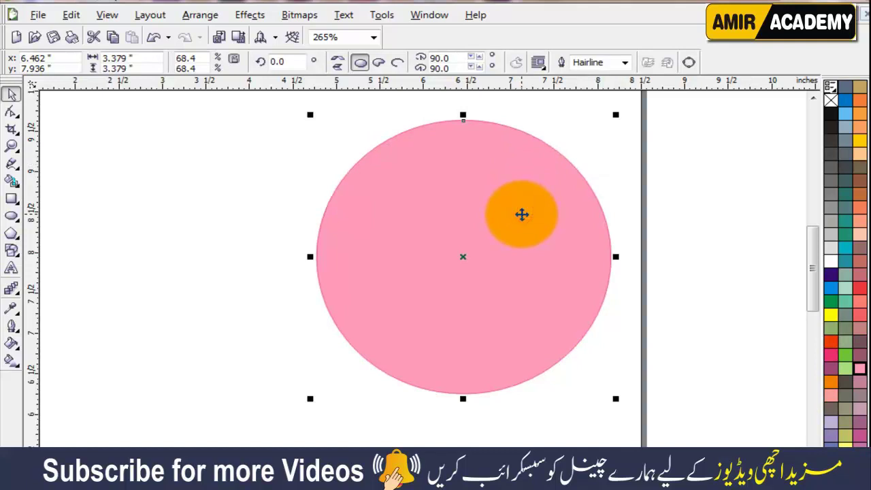